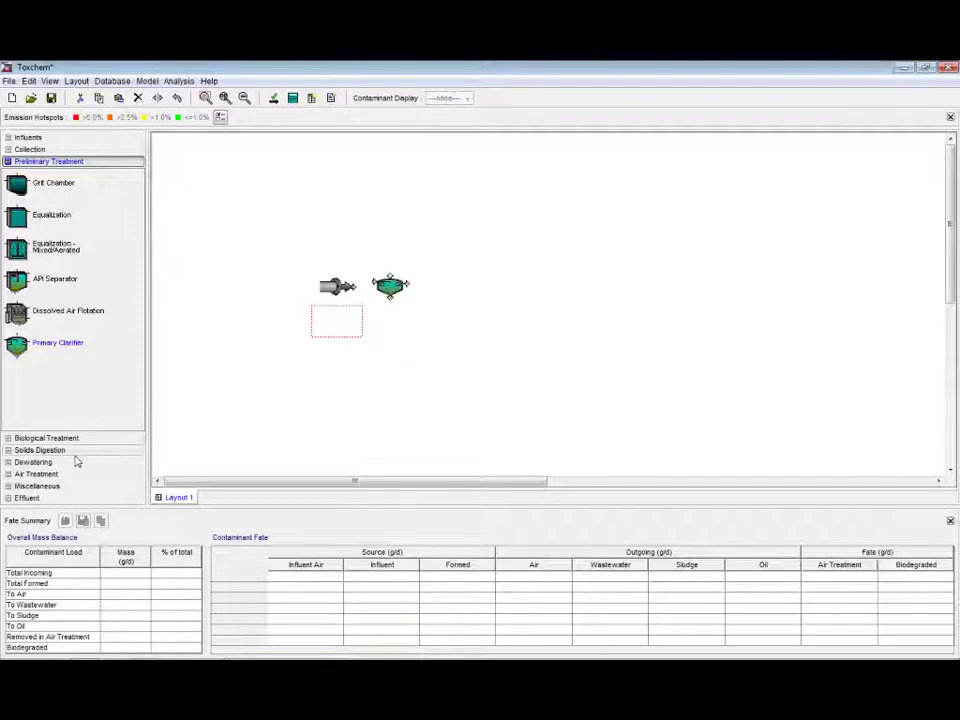
# - Add an Activated Sludge - Diffused Aeration tank and a Secondary Clarifier after the primary clarifier
pyautogui.click(70, 439)
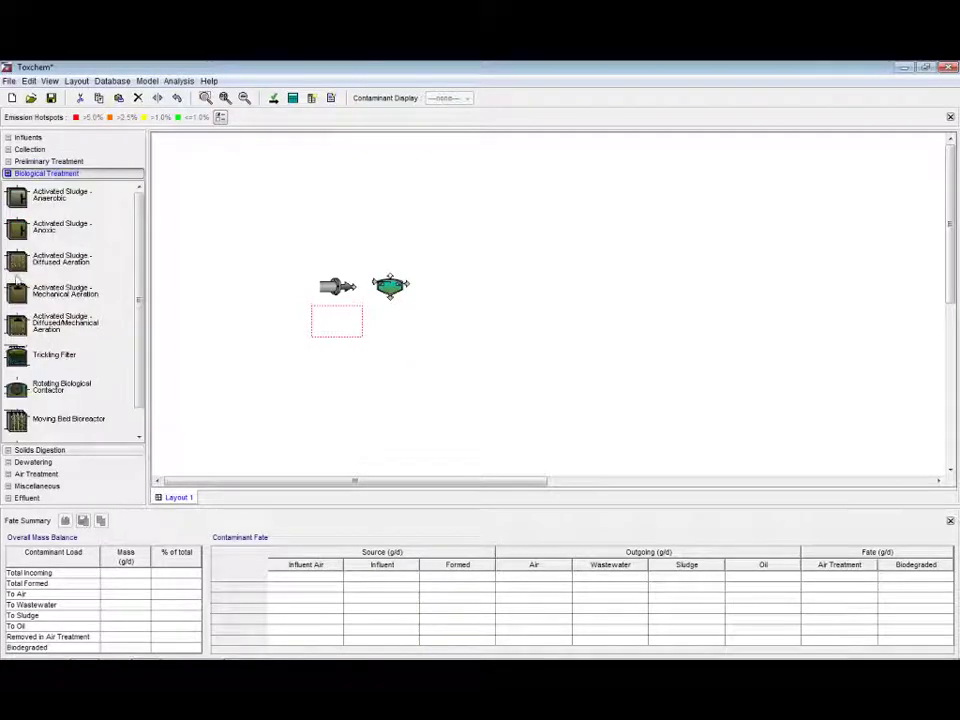
pyautogui.moveTo(16, 262); pyautogui.dragTo(445, 296)
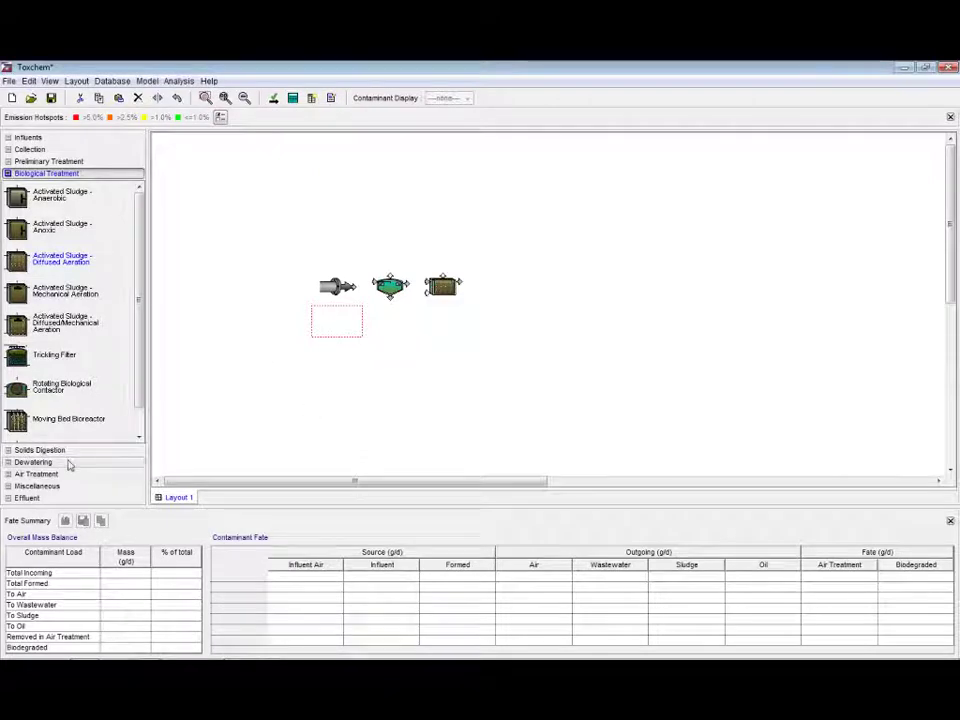
pyautogui.click(140, 434)
pyautogui.moveTo(17, 424); pyautogui.dragTo(494, 288)
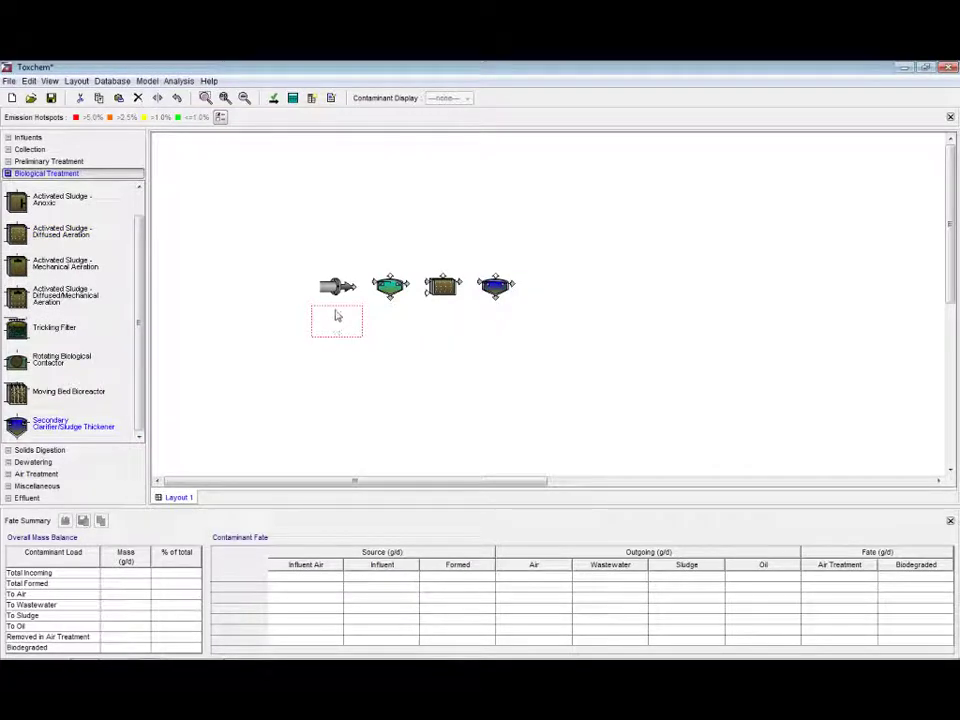
# - Link influent, primary clarifier, aeration tank and secondary clarifier in series, recycling underflow to the aeration tank
pyautogui.click(224, 98)
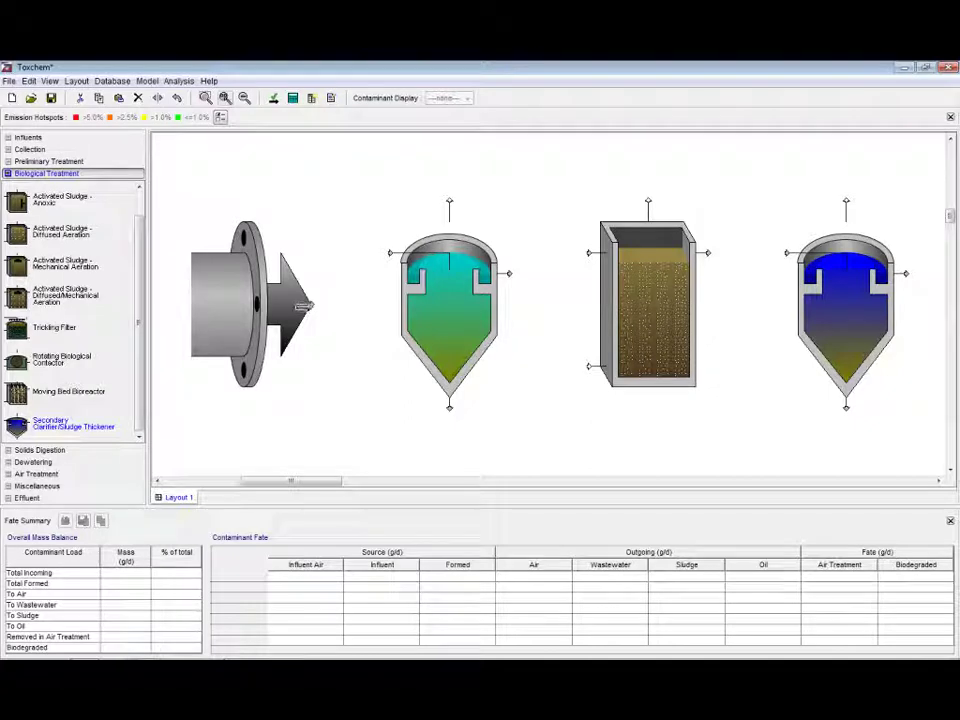
pyautogui.moveTo(312, 305); pyautogui.dragTo(390, 253)
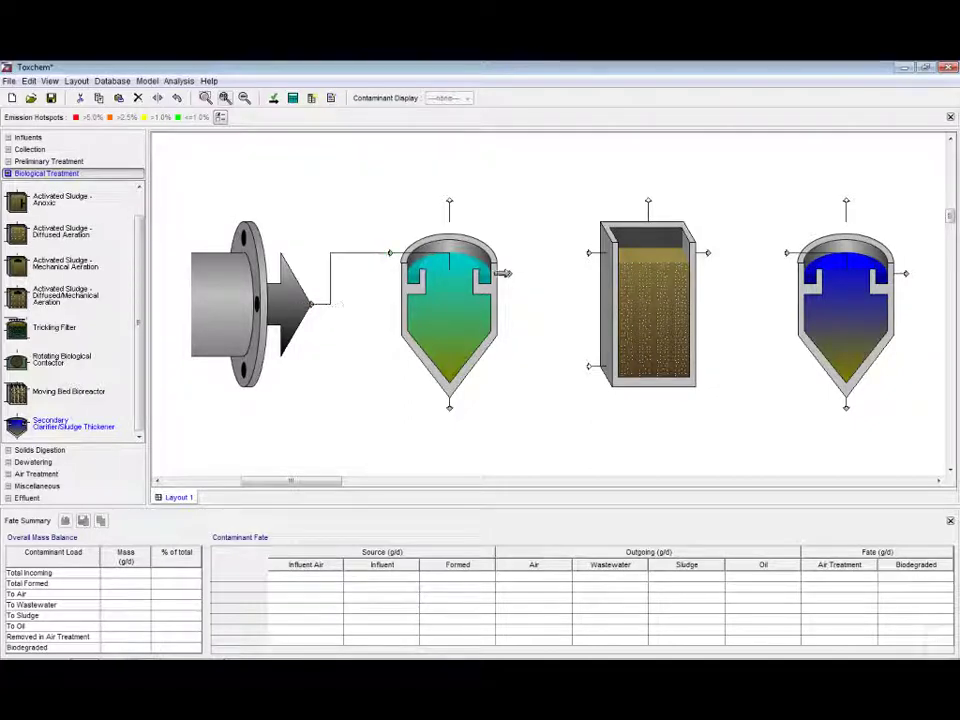
pyautogui.moveTo(509, 273); pyautogui.dragTo(589, 253)
pyautogui.moveTo(707, 256); pyautogui.dragTo(787, 253)
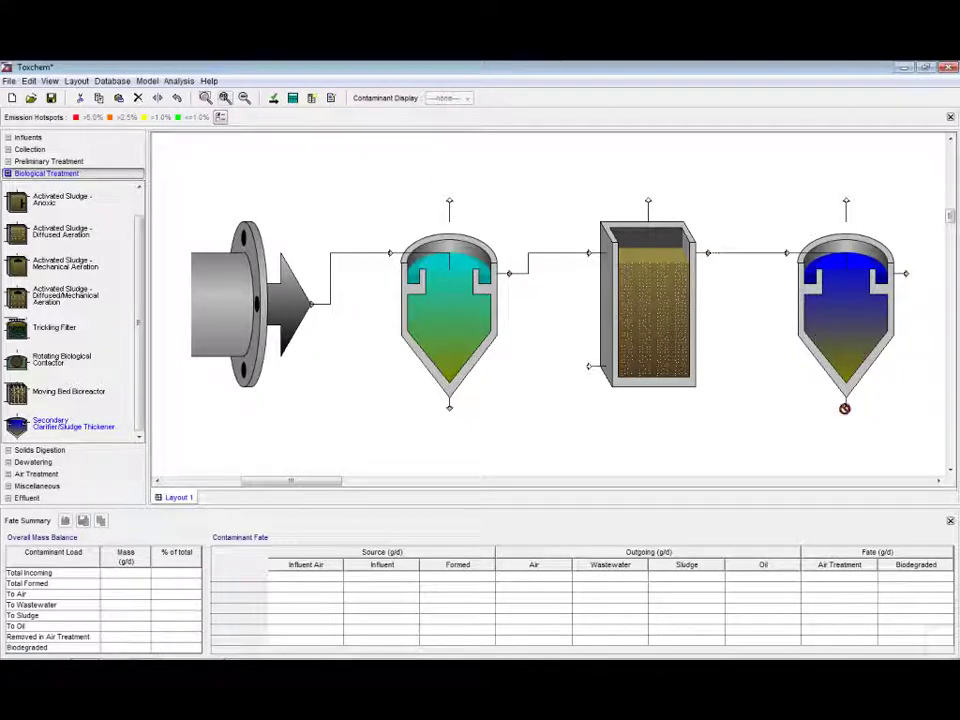
pyautogui.moveTo(846, 407); pyautogui.dragTo(589, 258)
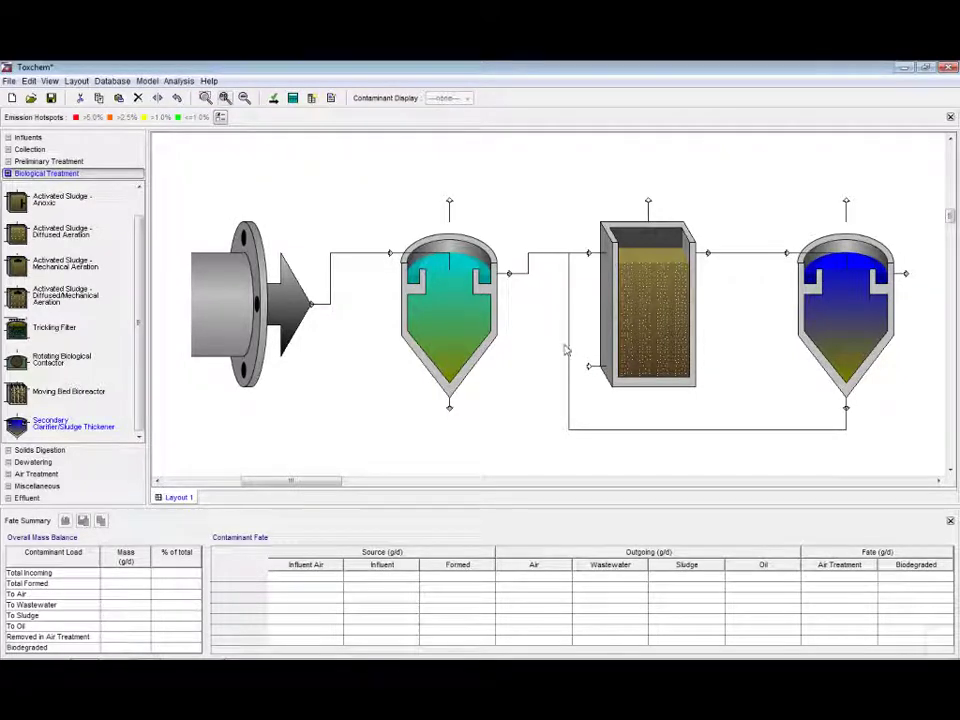
pyautogui.rightClick(450, 298)
pyautogui.click(463, 303)
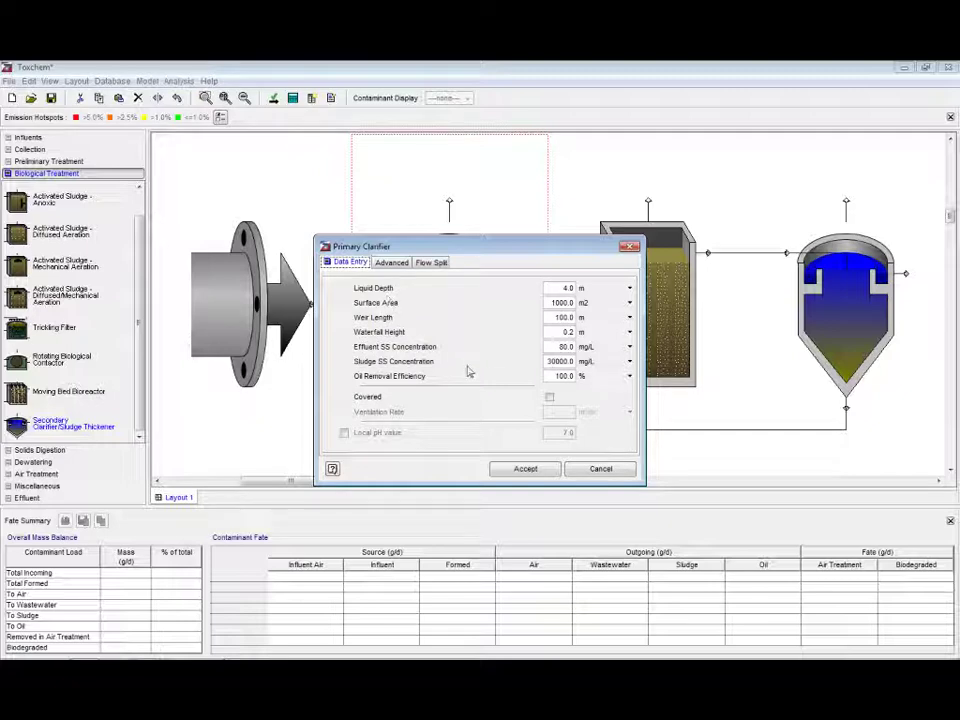
pyautogui.click(601, 469)
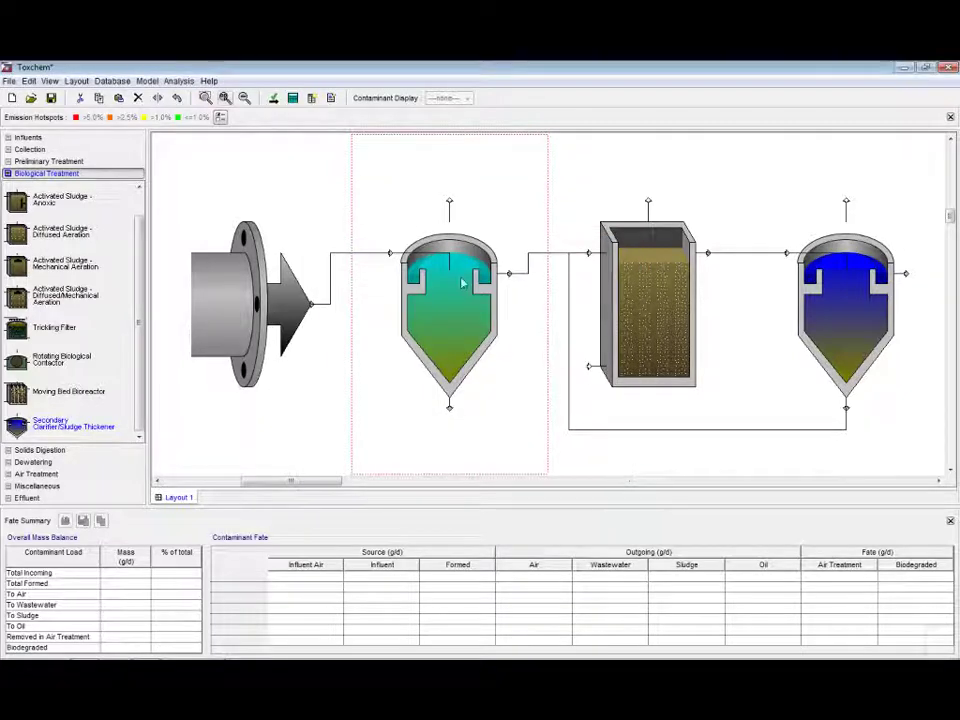
pyautogui.click(244, 97)
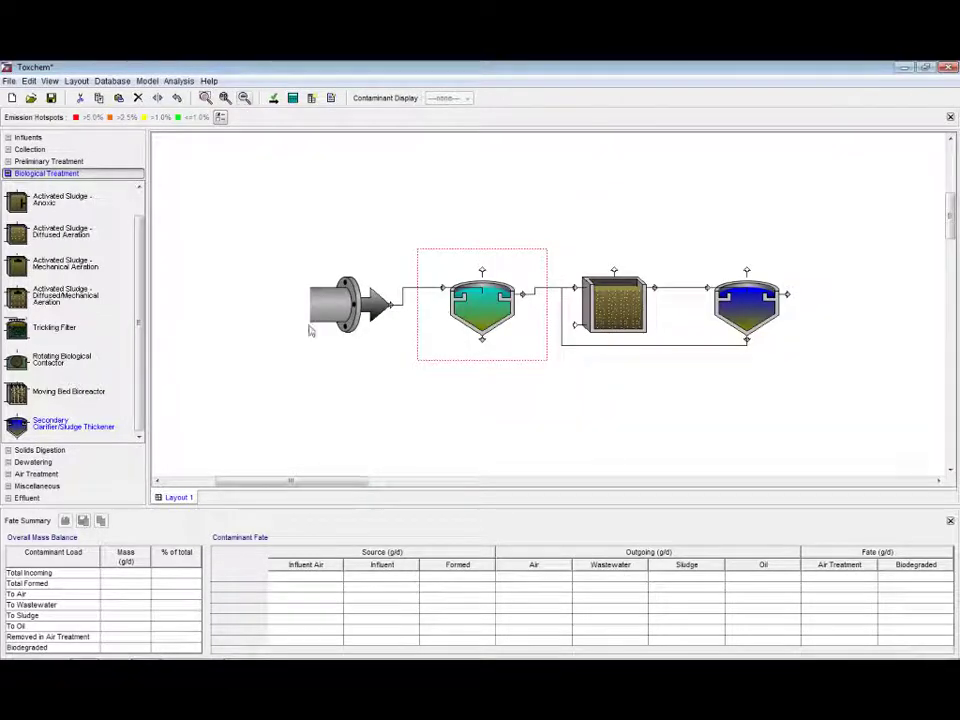
# - Add an Air Effluent above the aeration tank and route both clarifiers' off-gas to it
pyautogui.click(27, 497)
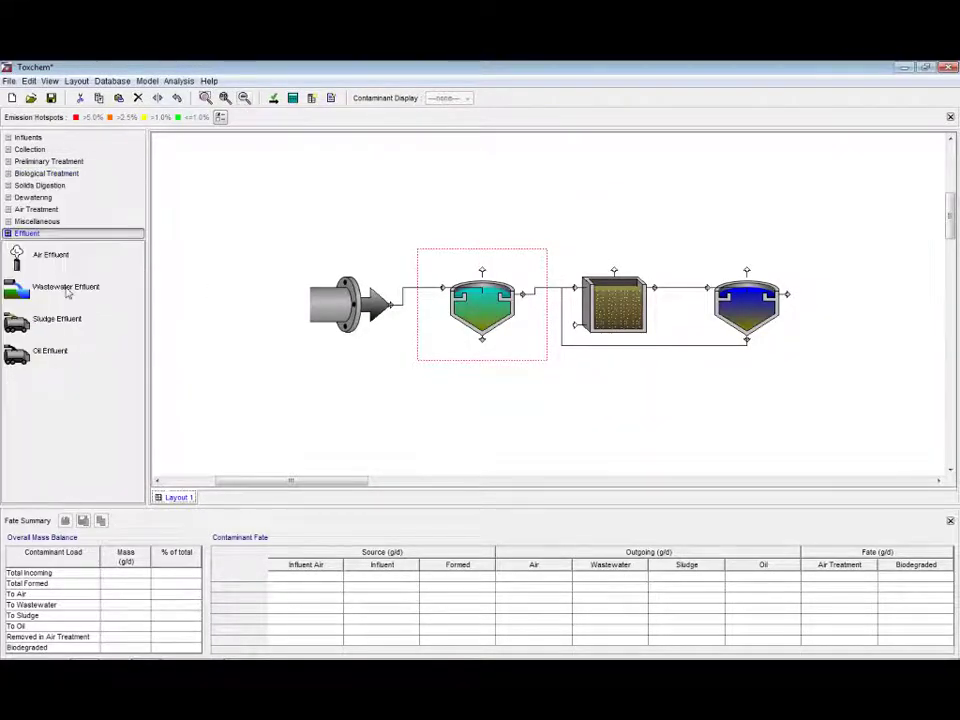
pyautogui.moveTo(16, 257); pyautogui.dragTo(630, 181)
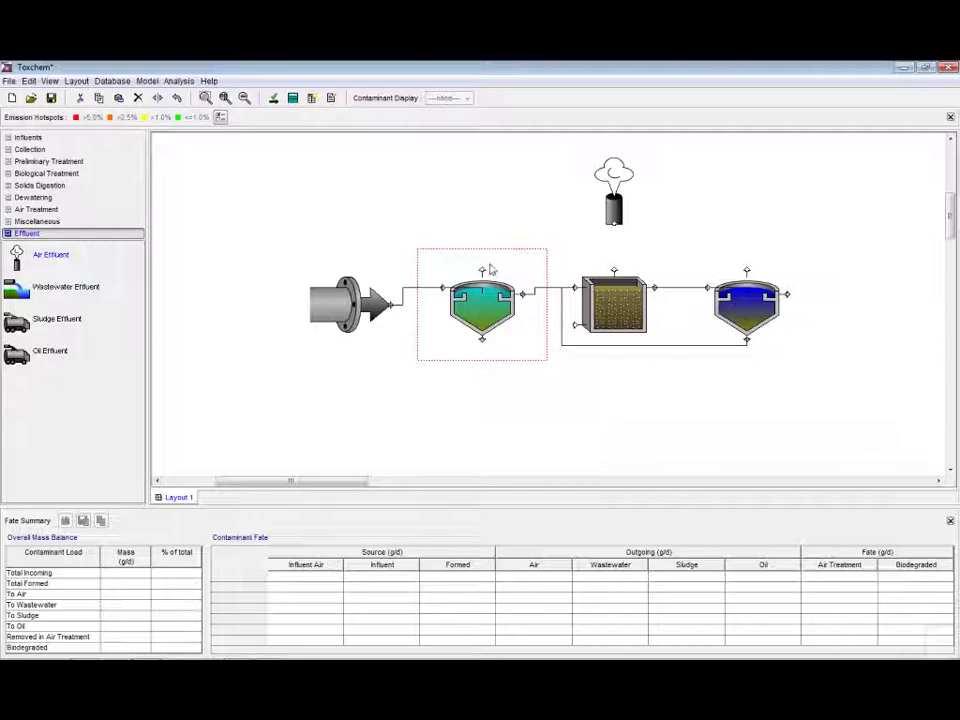
pyautogui.moveTo(481, 273); pyautogui.dragTo(614, 224)
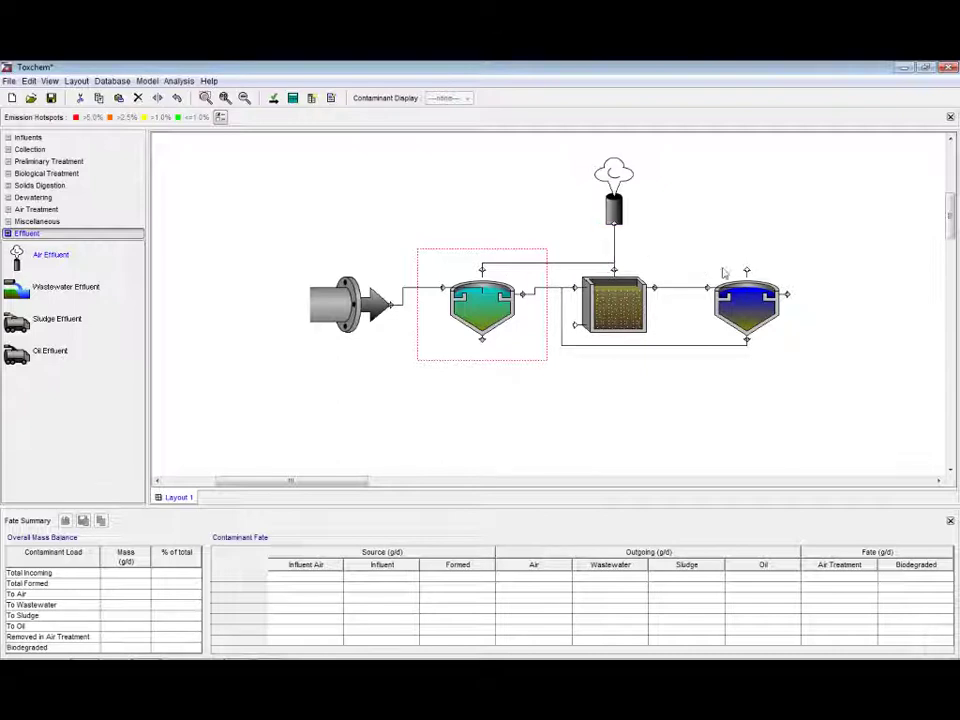
pyautogui.moveTo(746, 270); pyautogui.dragTo(606, 224)
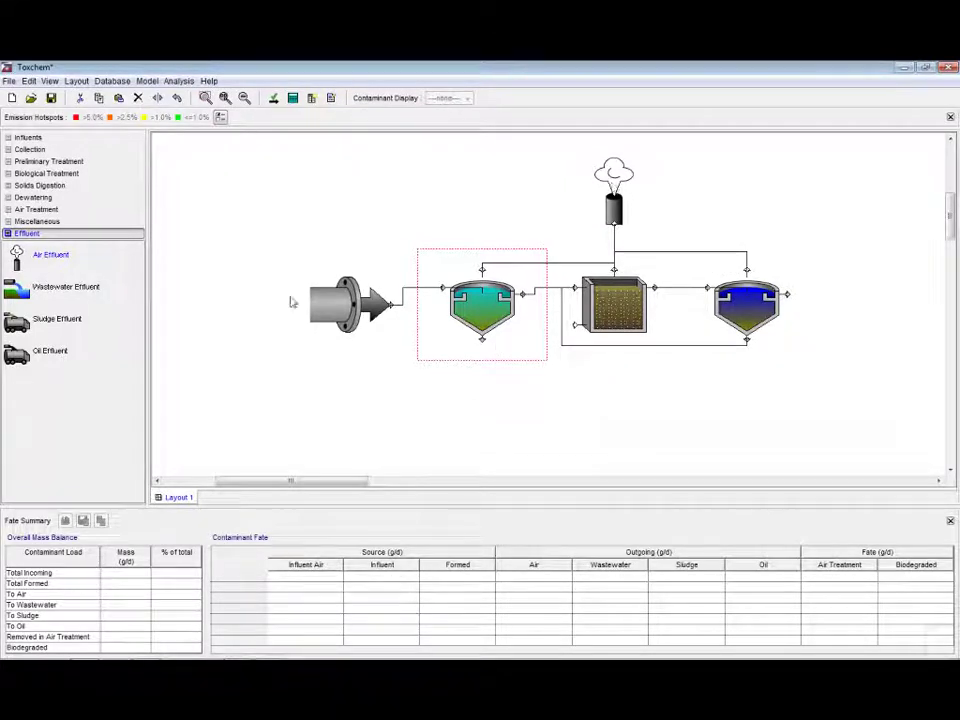
# - Add Wastewater and Sludge Effluents, connected to the secondary clarifier effluent and the clarifier sludge line
pyautogui.click(16, 289)
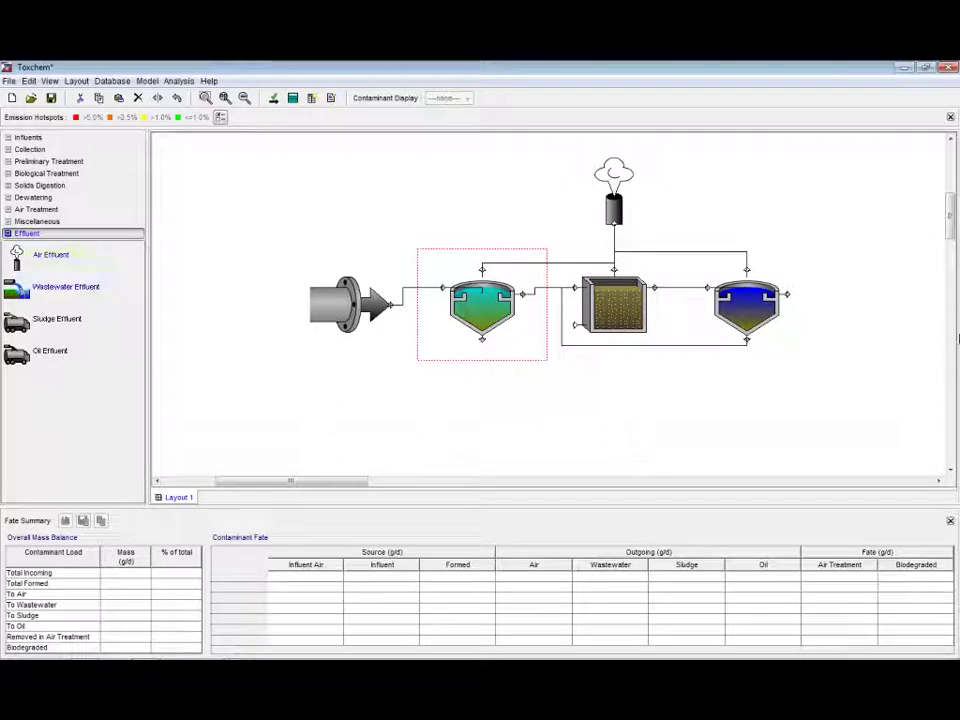
pyautogui.click(862, 317)
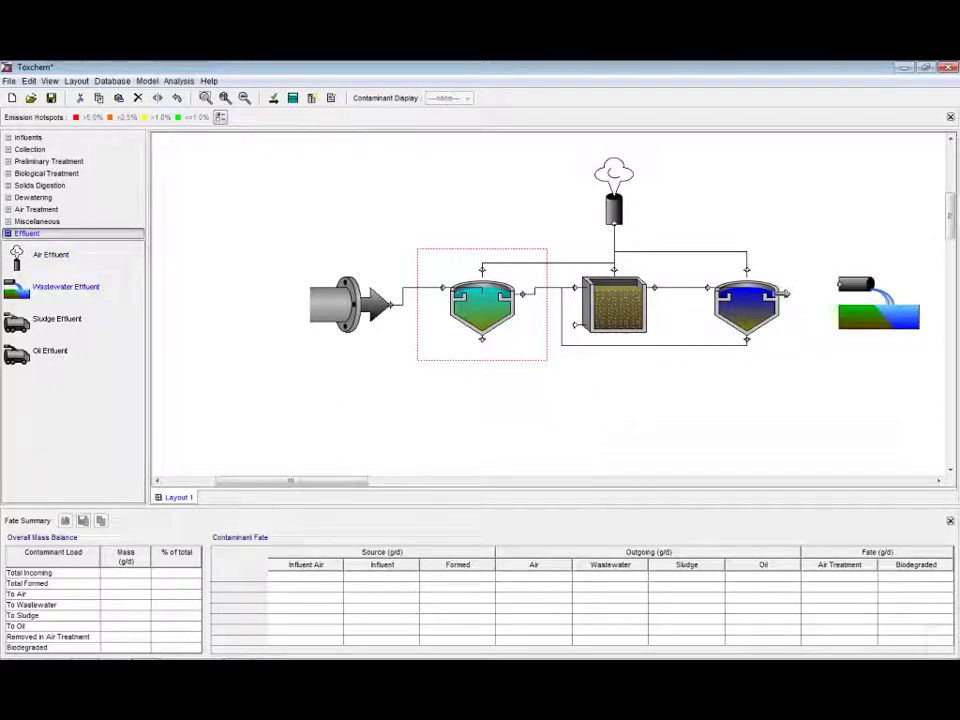
pyautogui.moveTo(787, 294); pyautogui.dragTo(846, 284)
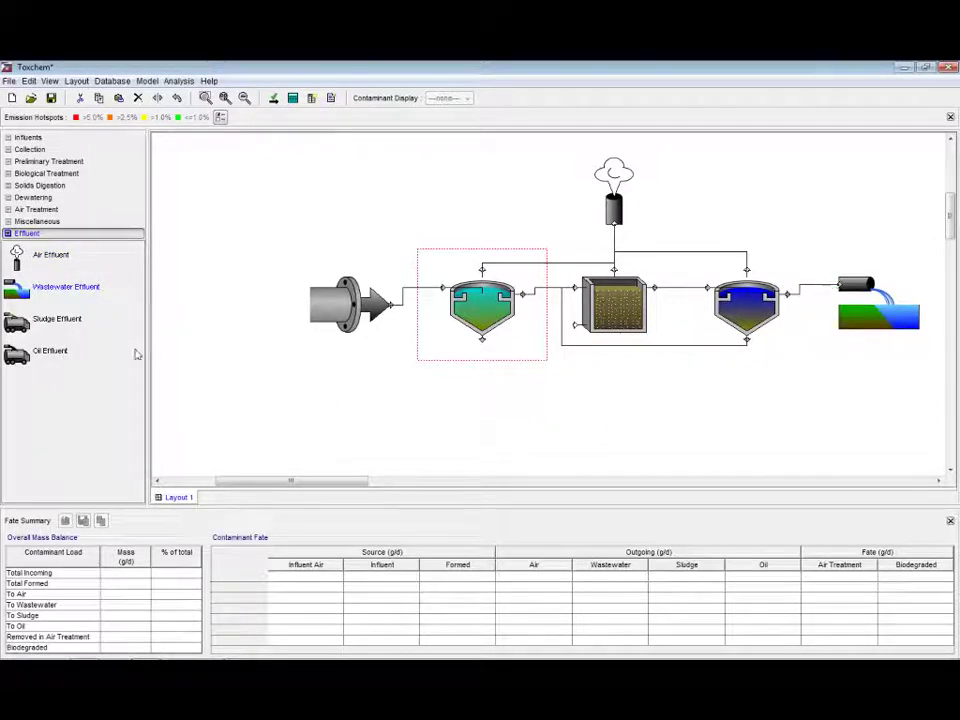
pyautogui.click(16, 321)
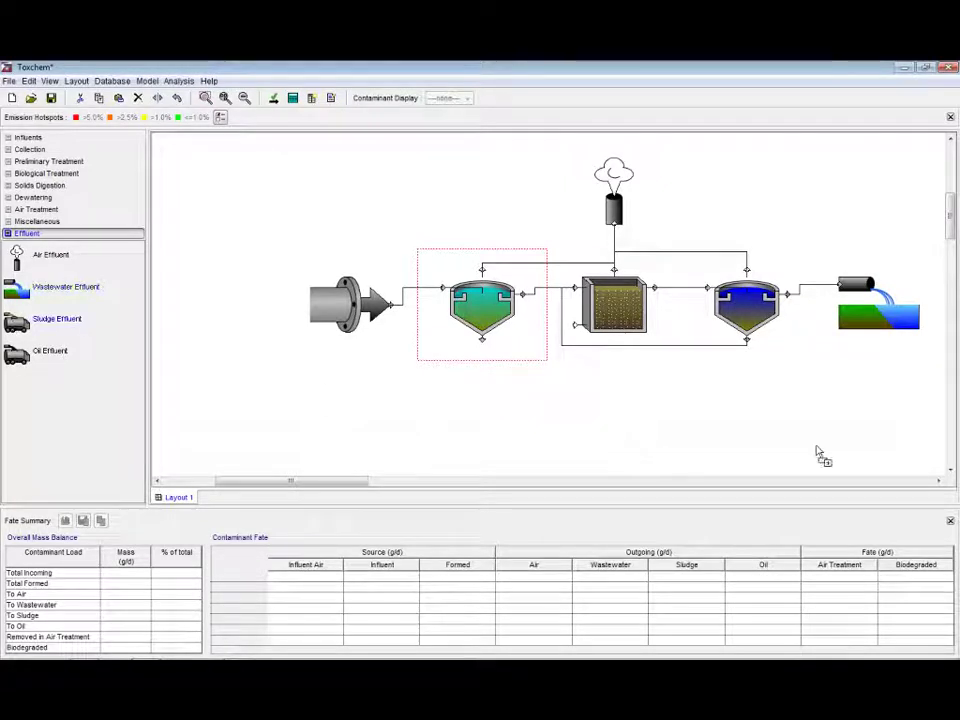
pyautogui.click(862, 420)
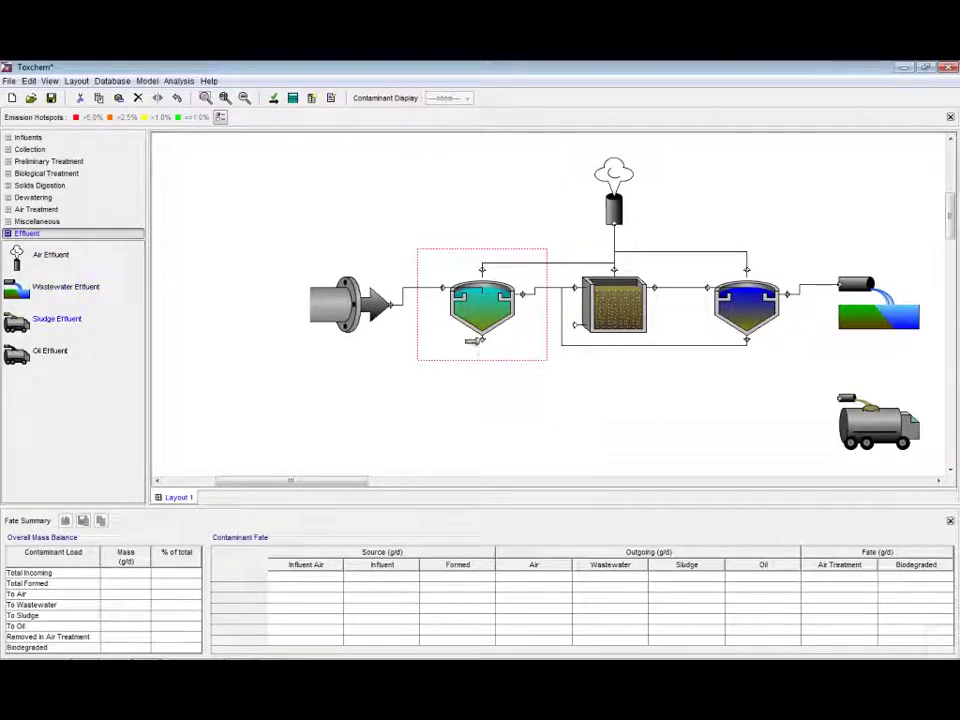
pyautogui.moveTo(482, 339); pyautogui.dragTo(842, 398)
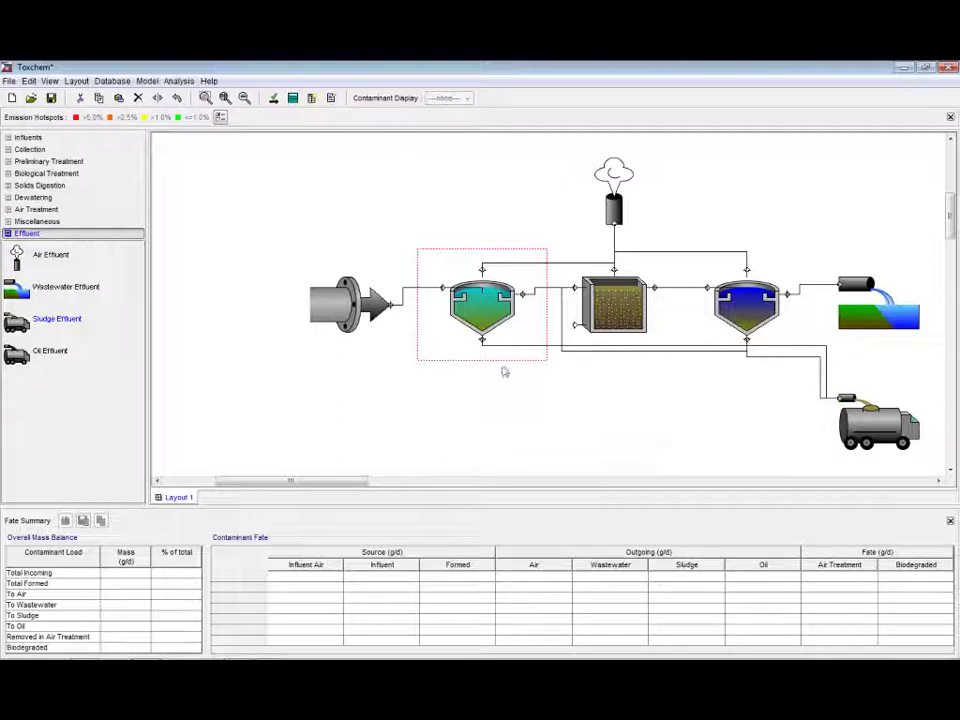
pyautogui.click(224, 97)
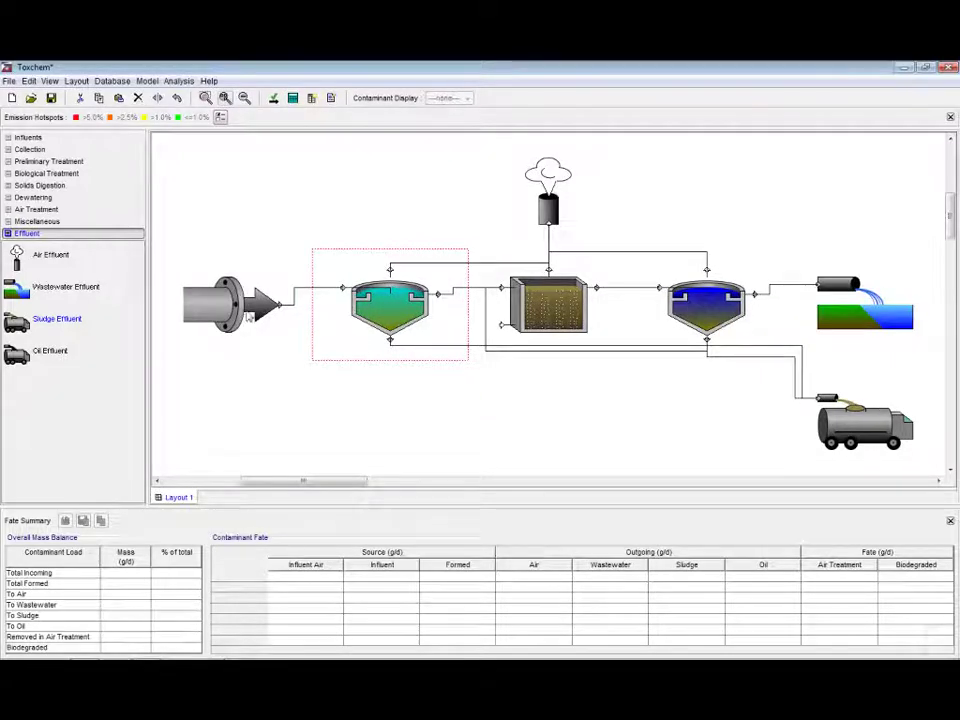
# - Open the wastewater influent's parameters on the Contaminants page, which lists no contaminants yet
pyautogui.rightClick(229, 314)
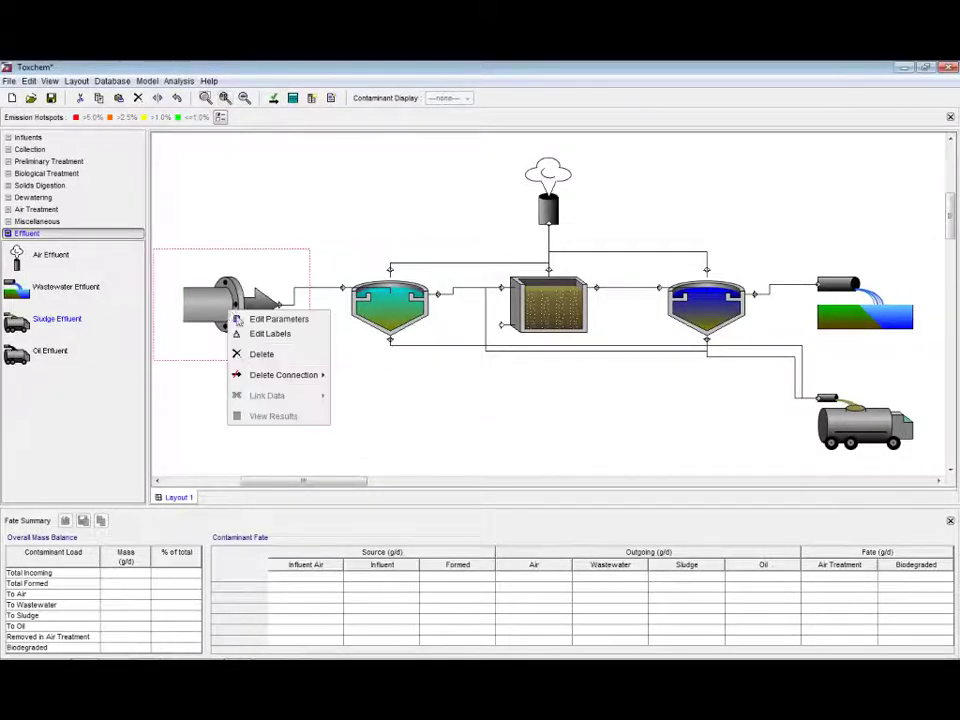
pyautogui.click(243, 320)
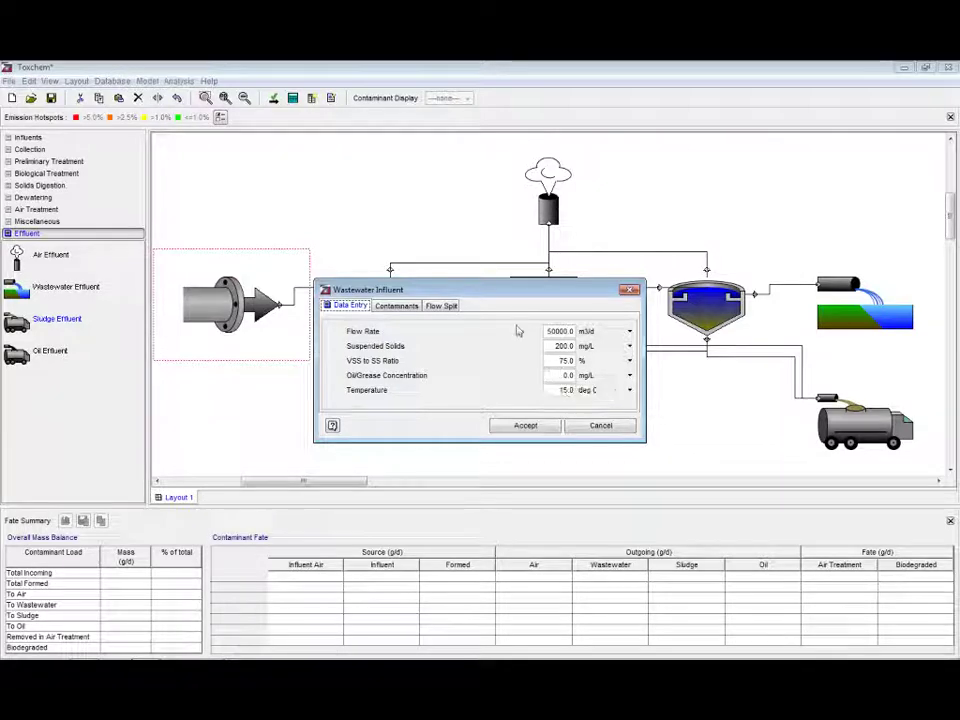
pyautogui.click(399, 306)
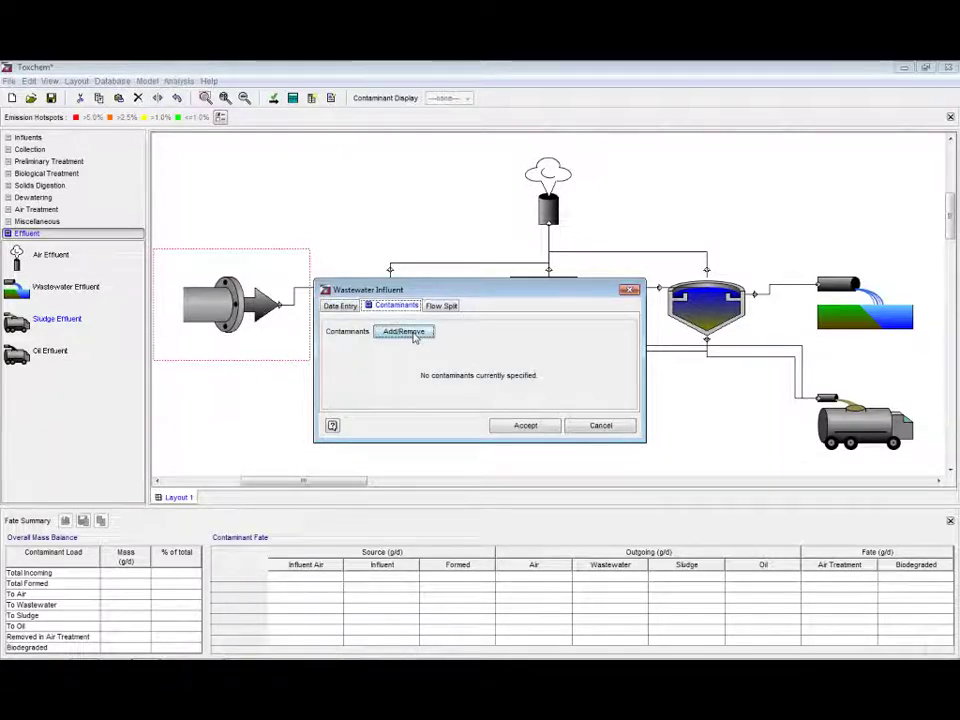
# - Open the contaminant selection window, enlarge it, and add Acetone
pyautogui.click(404, 331)
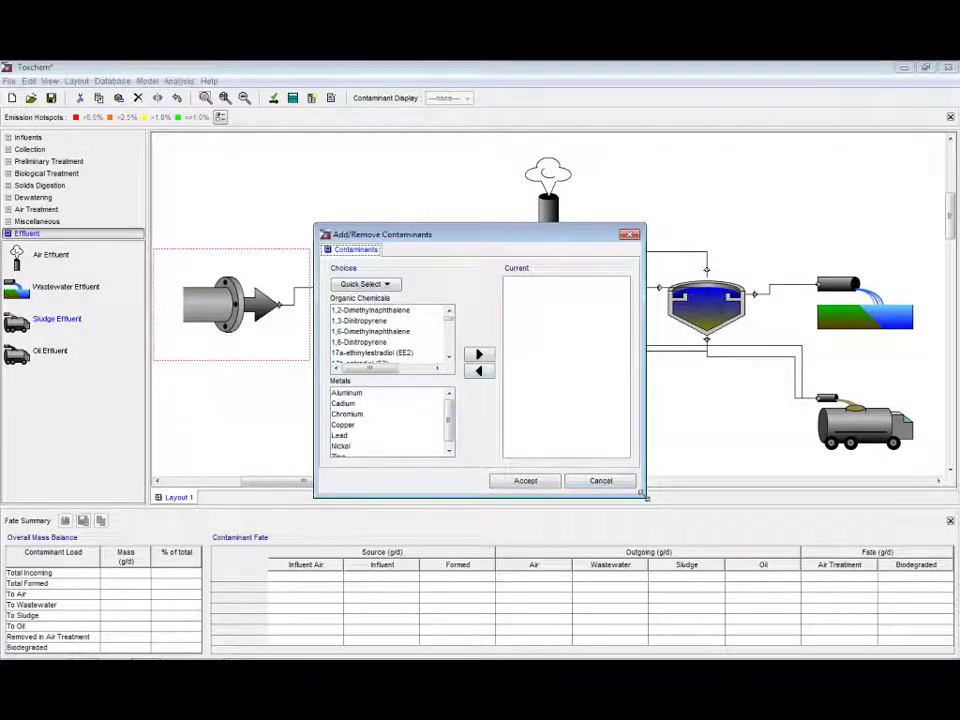
pyautogui.moveTo(644, 496); pyautogui.dragTo(812, 621)
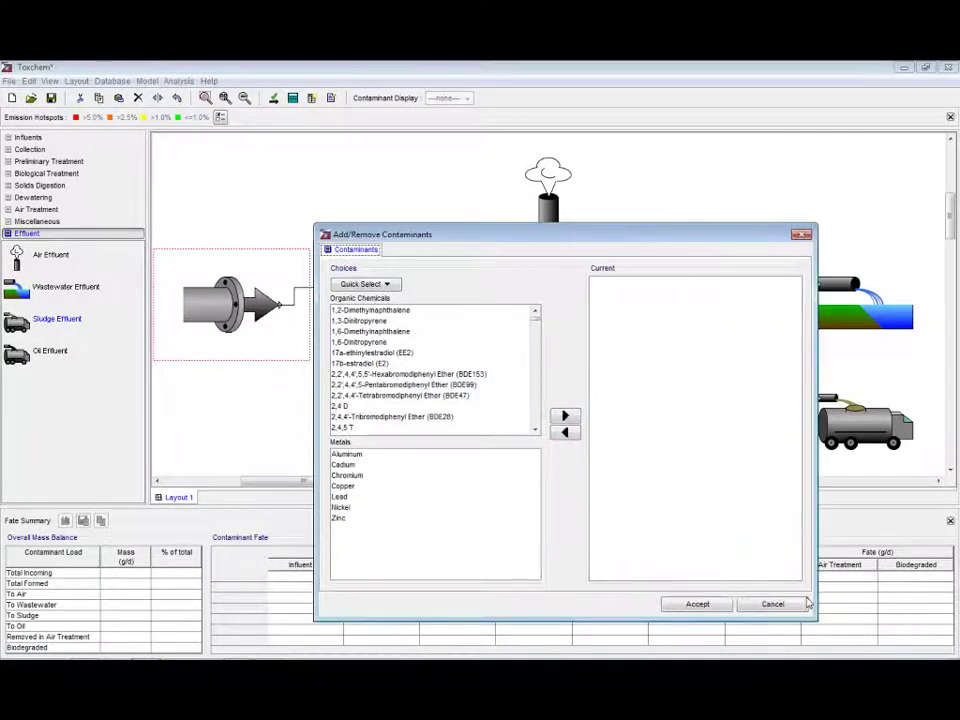
pyautogui.moveTo(562, 236); pyautogui.dragTo(503, 189)
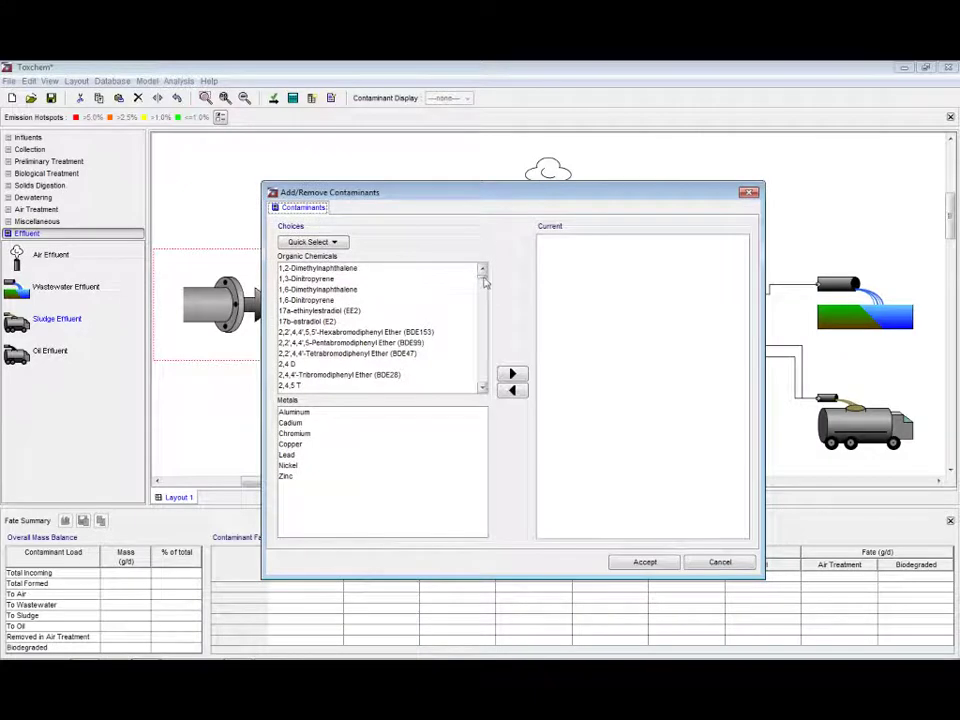
pyautogui.moveTo(483, 283)
pyautogui.mouseDown()
pyautogui.moveTo(481, 303)
pyautogui.moveTo(482, 273)
pyautogui.mouseUp()
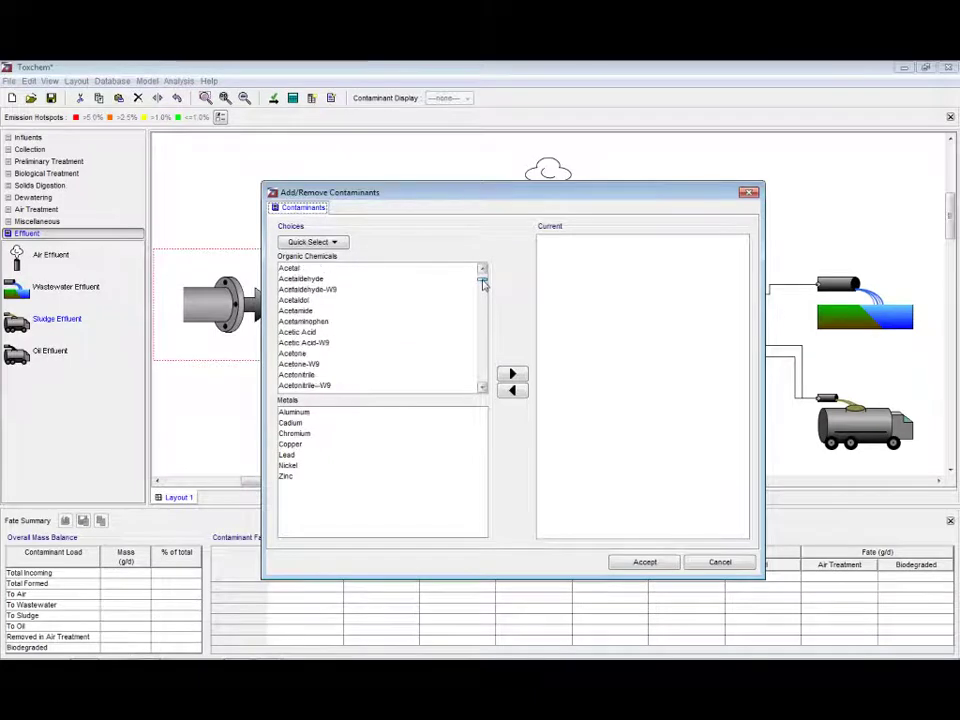
pyautogui.click(327, 356)
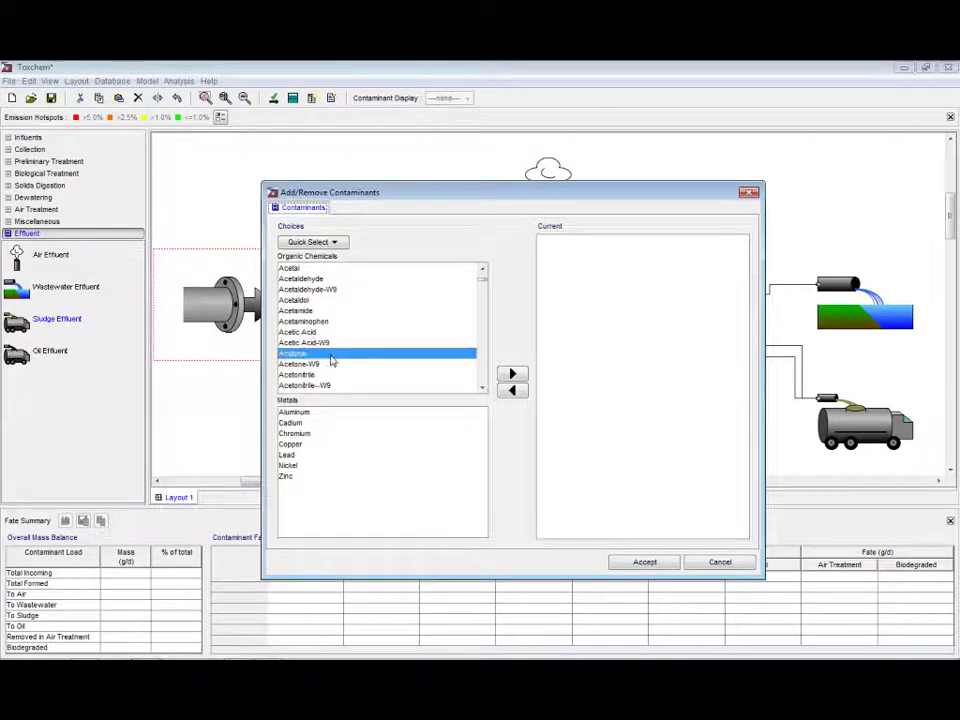
pyautogui.click(513, 375)
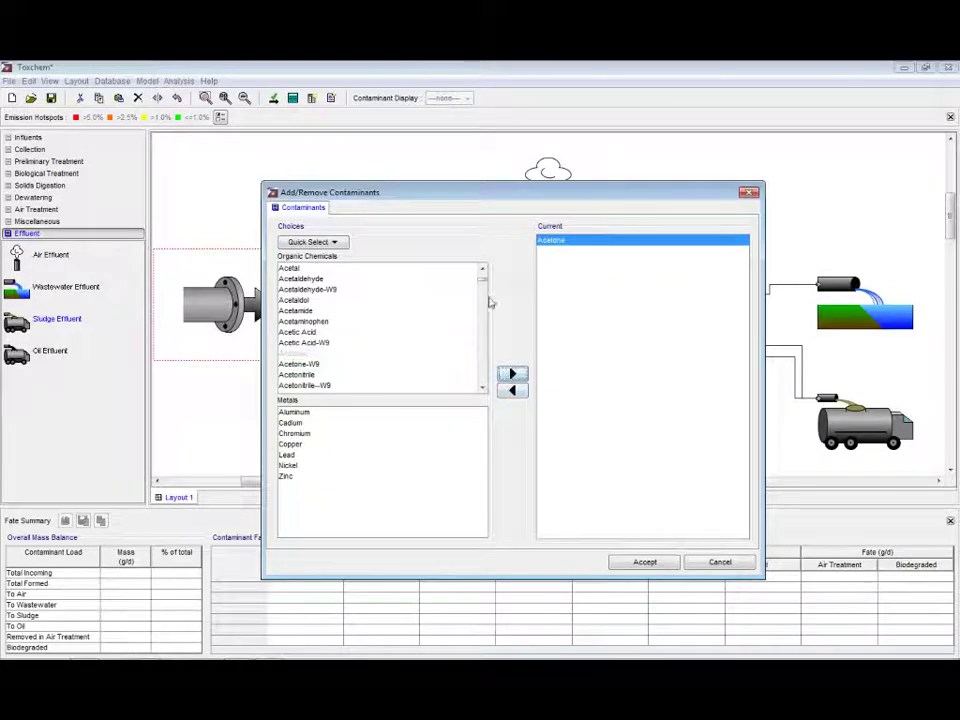
pyautogui.moveTo(482, 279); pyautogui.dragTo(483, 298)
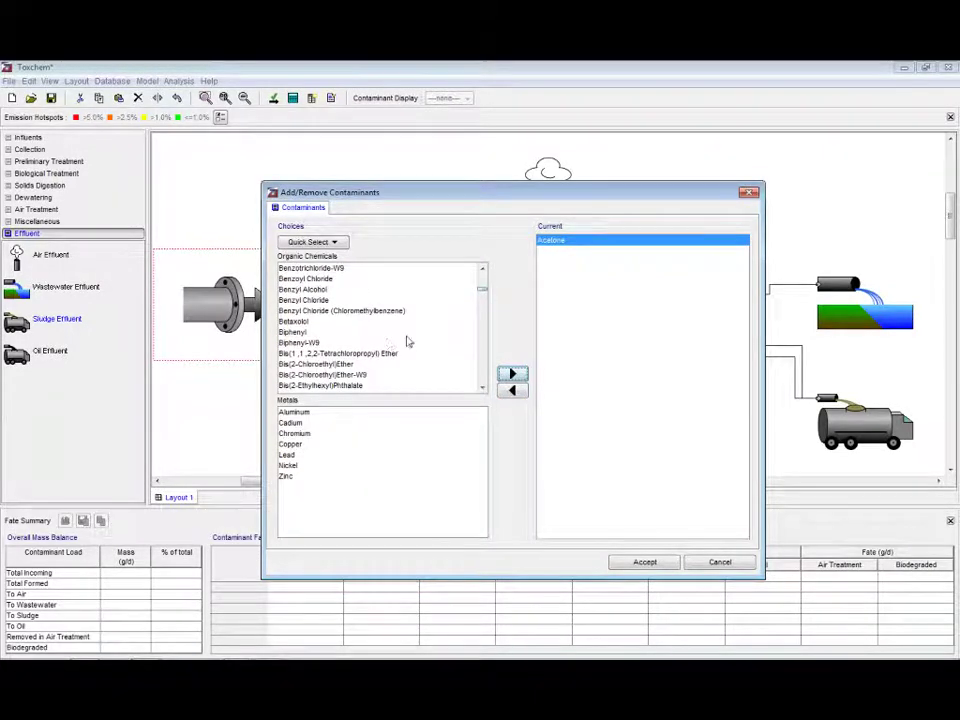
# - Add Benzene and 17a-ethinylestradiol (EE2) from the organic chemicals
pyautogui.scroll(-2, 407, 340)
pyautogui.scroll(6, 407, 340)
pyautogui.scroll(3, 407, 341)
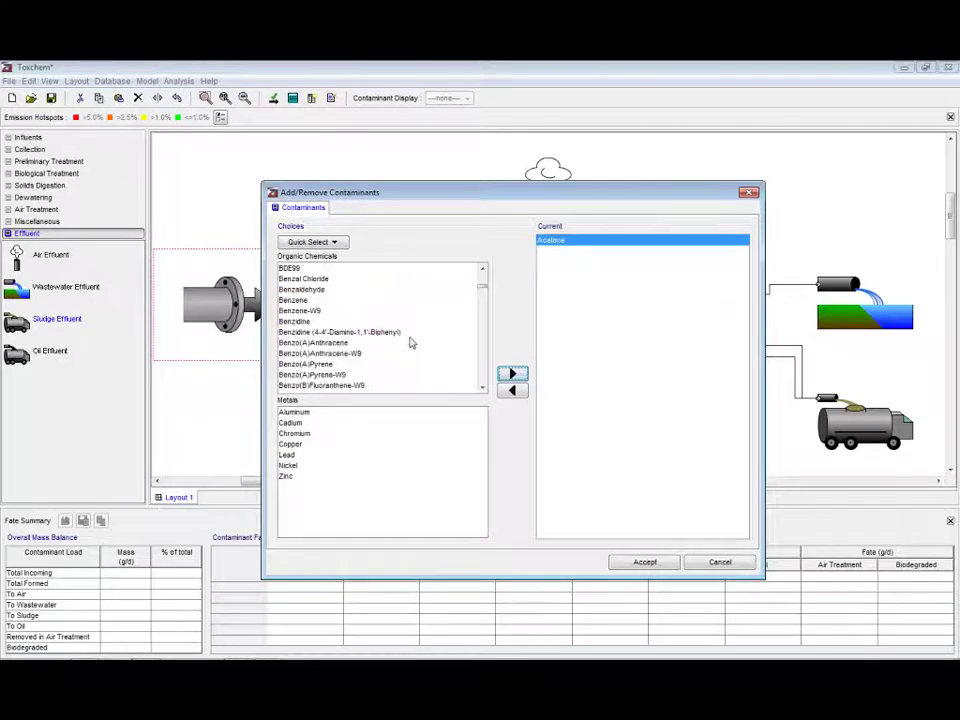
pyautogui.click(330, 300)
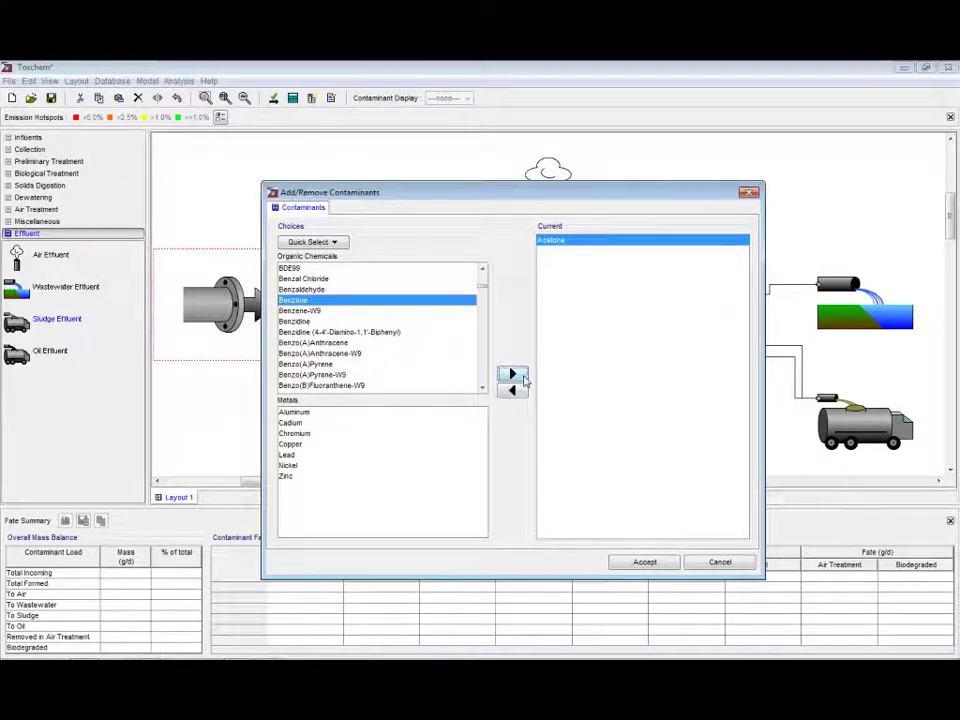
pyautogui.click(513, 375)
pyautogui.scroll(15, 485, 285)
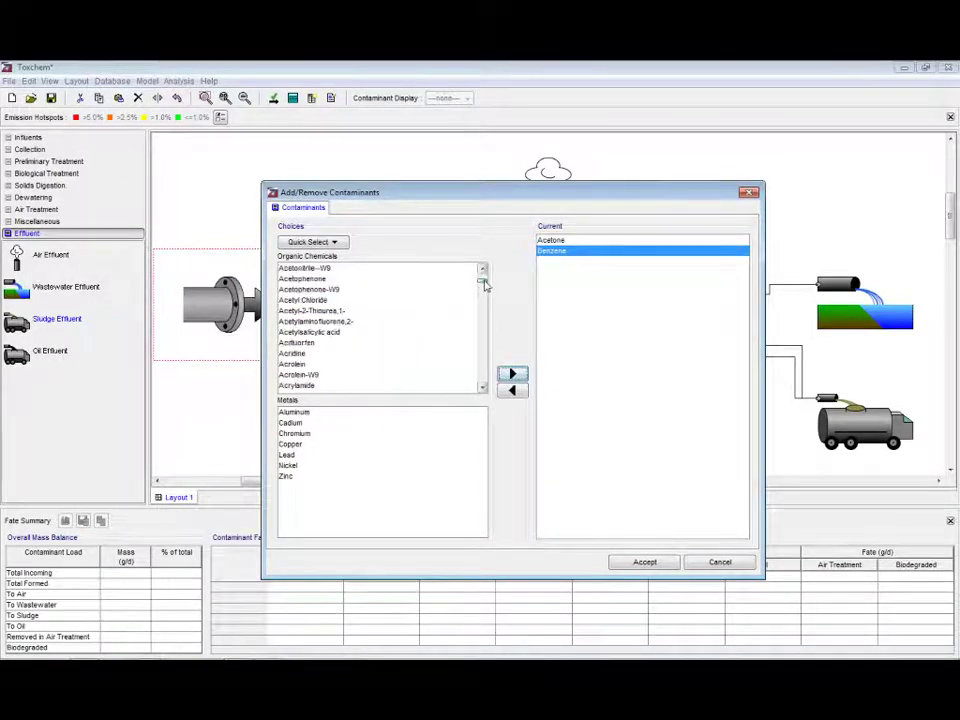
pyautogui.click(419, 310)
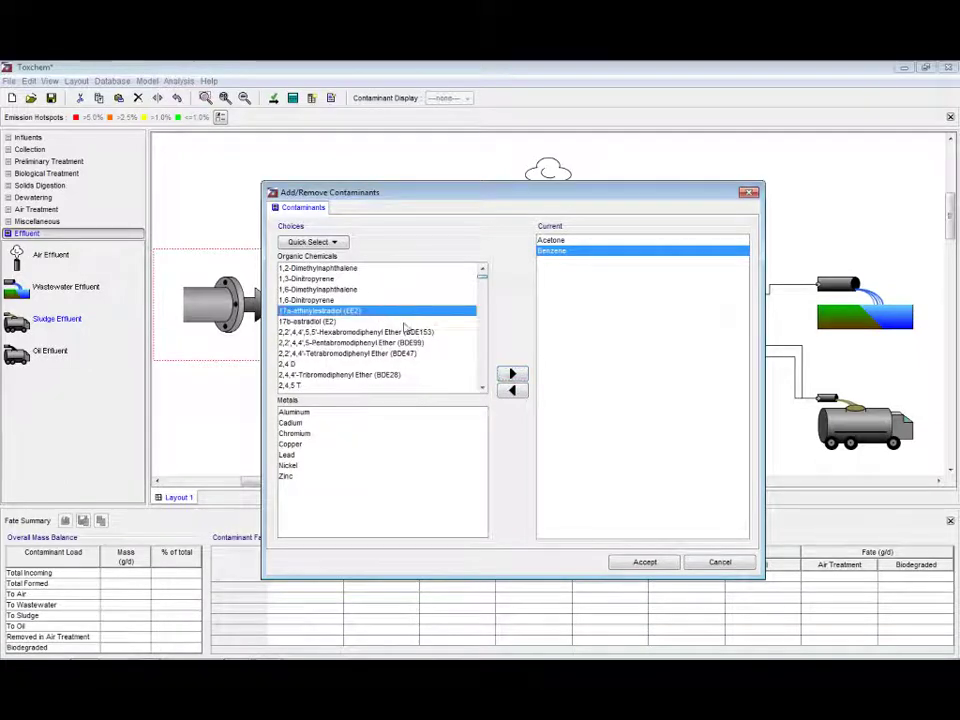
pyautogui.click(513, 374)
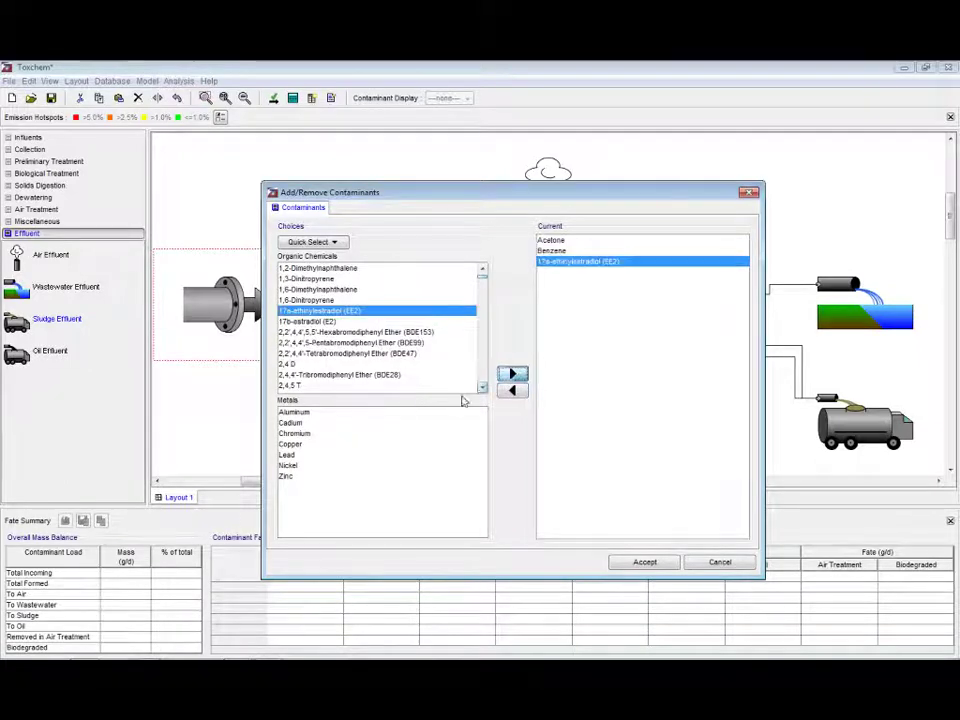
# - Add Copper from the metals and accept the four contaminants at 100 ug/L each
pyautogui.click(399, 454)
pyautogui.click(450, 444)
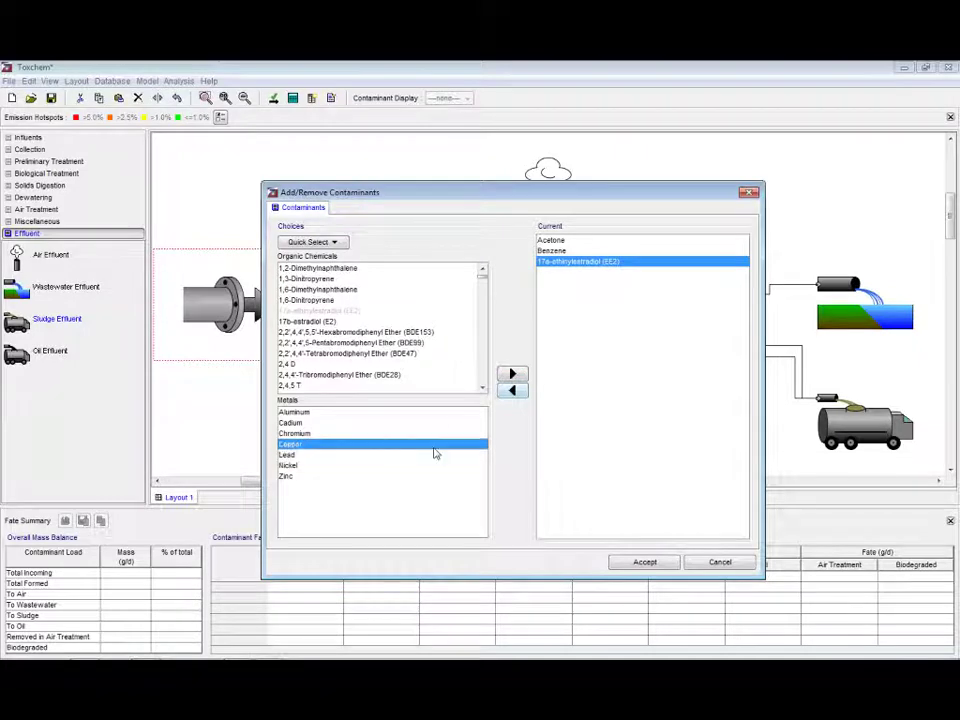
pyautogui.click(513, 374)
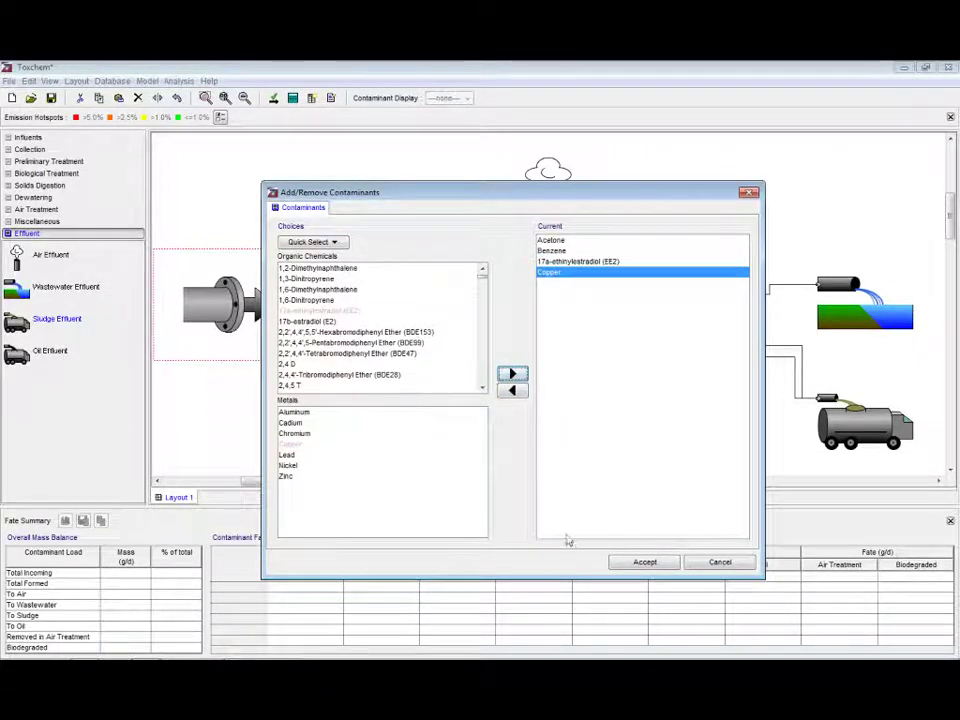
pyautogui.click(642, 563)
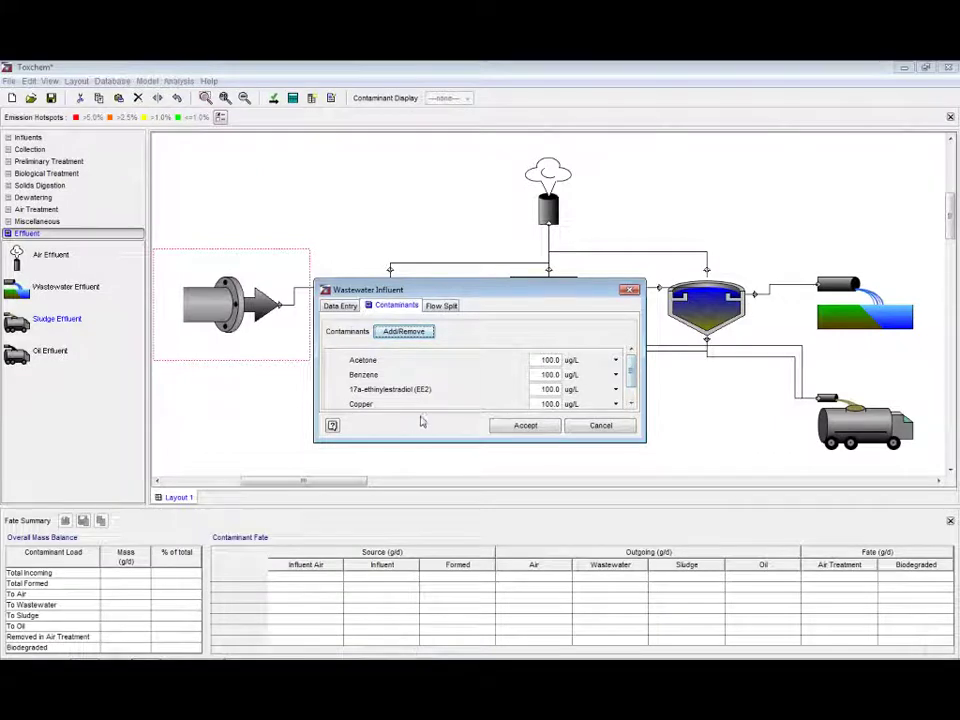
pyautogui.click(525, 429)
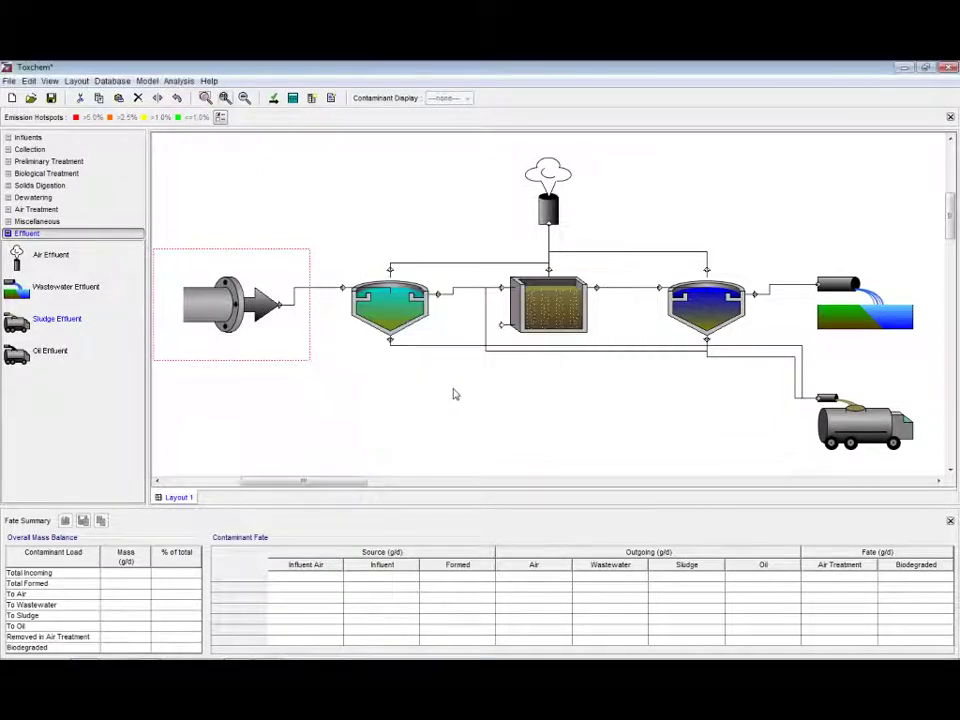
# - Solve the whole layout and acknowledge the 'Layout successfully solved' message
pyautogui.click(294, 99)
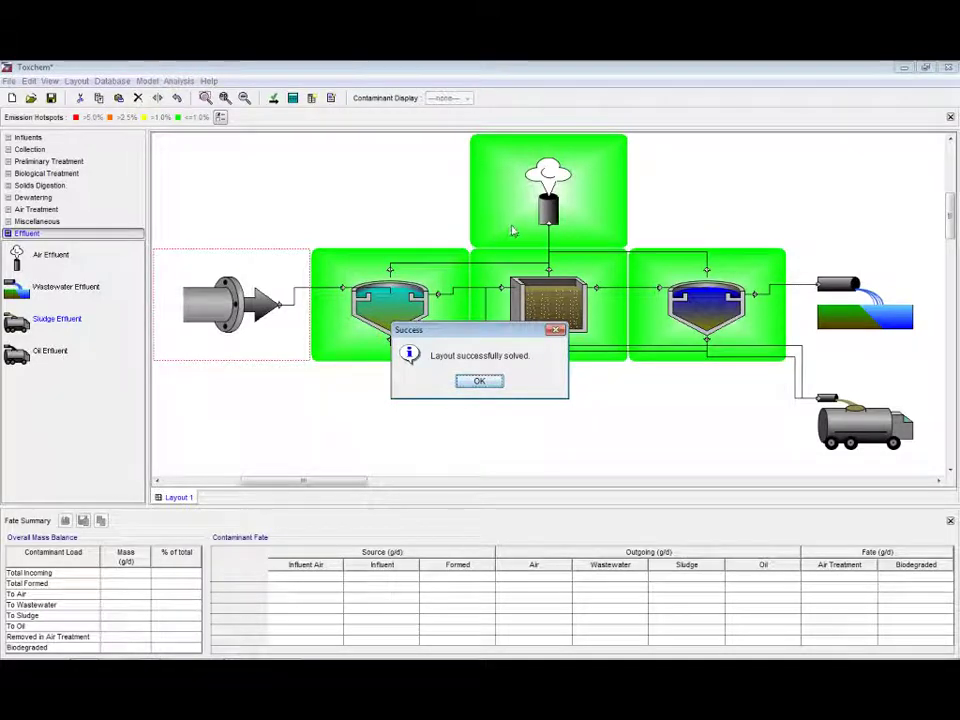
pyautogui.click(483, 386)
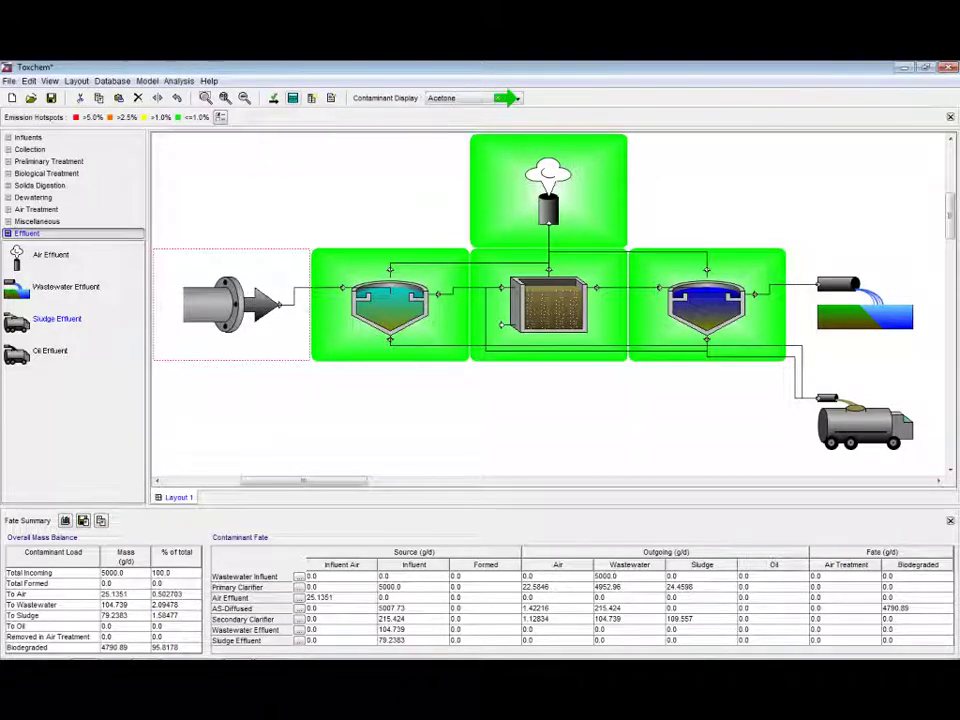
# - Display Benzene's emission hotspots, then switch the display to 17a-ethinylestradiol (EE2)
pyautogui.click(517, 98)
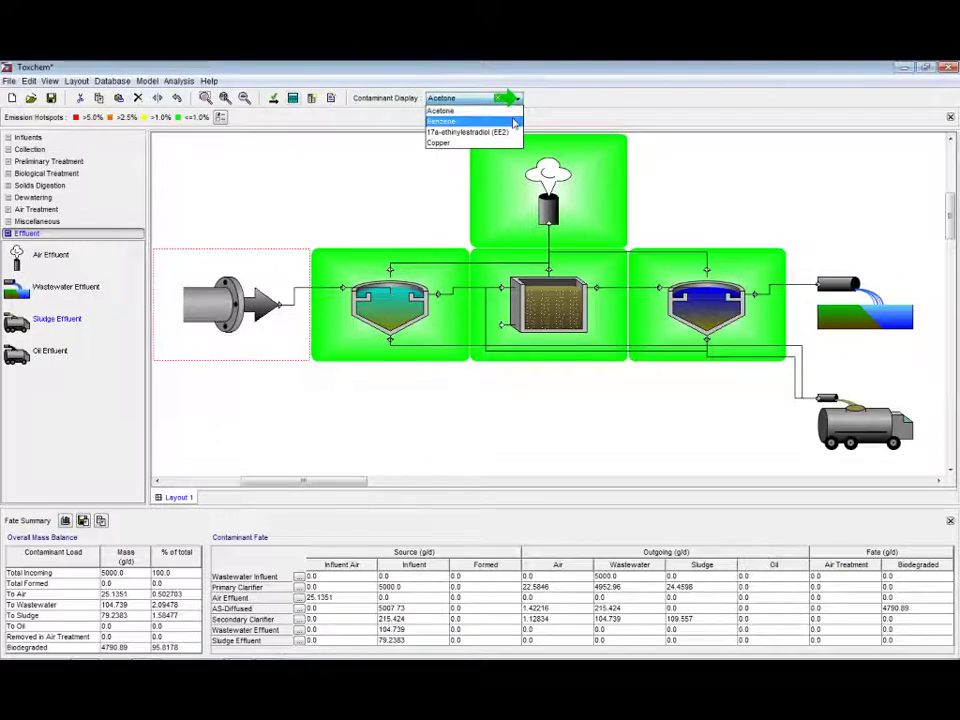
pyautogui.click(515, 121)
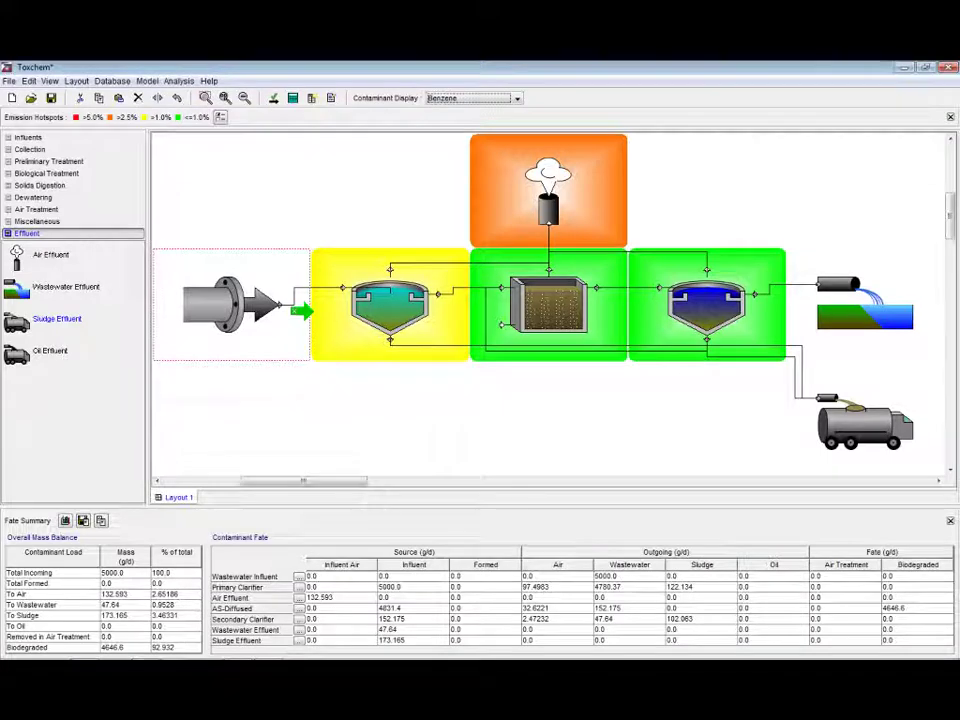
pyautogui.click(489, 99)
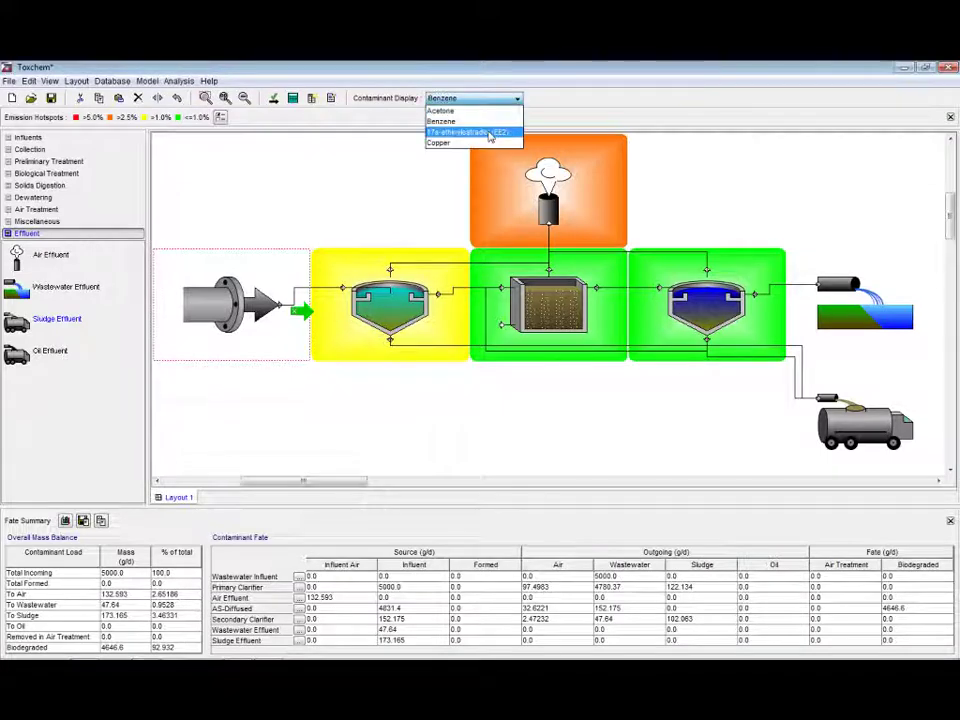
pyautogui.click(491, 133)
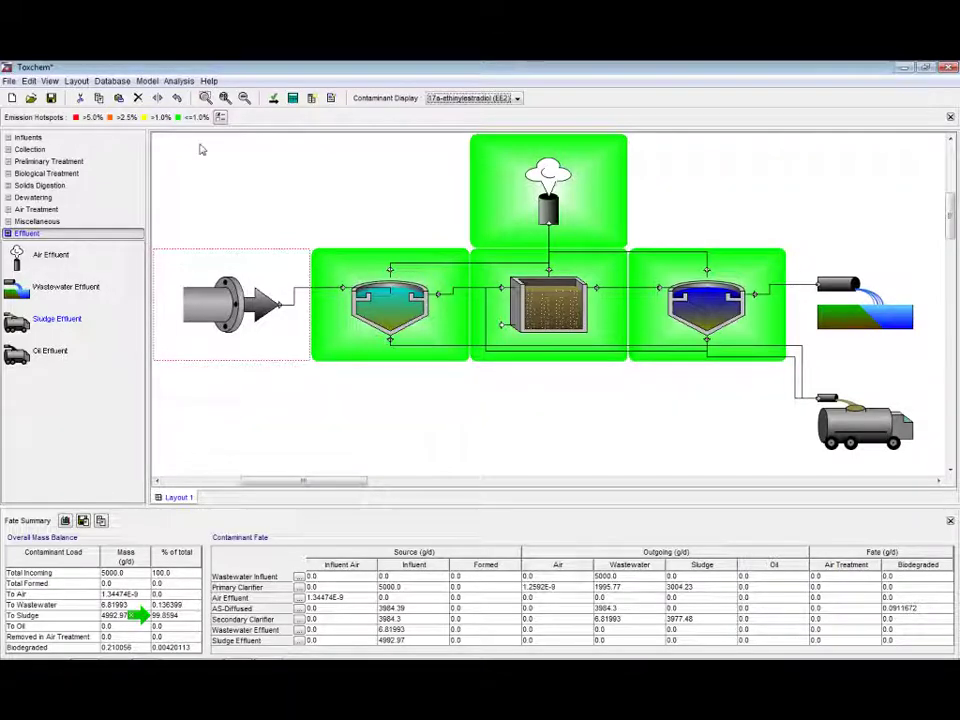
# - Export the results as an Excel report named report.xls, overwriting the existing file
pyautogui.click(330, 98)
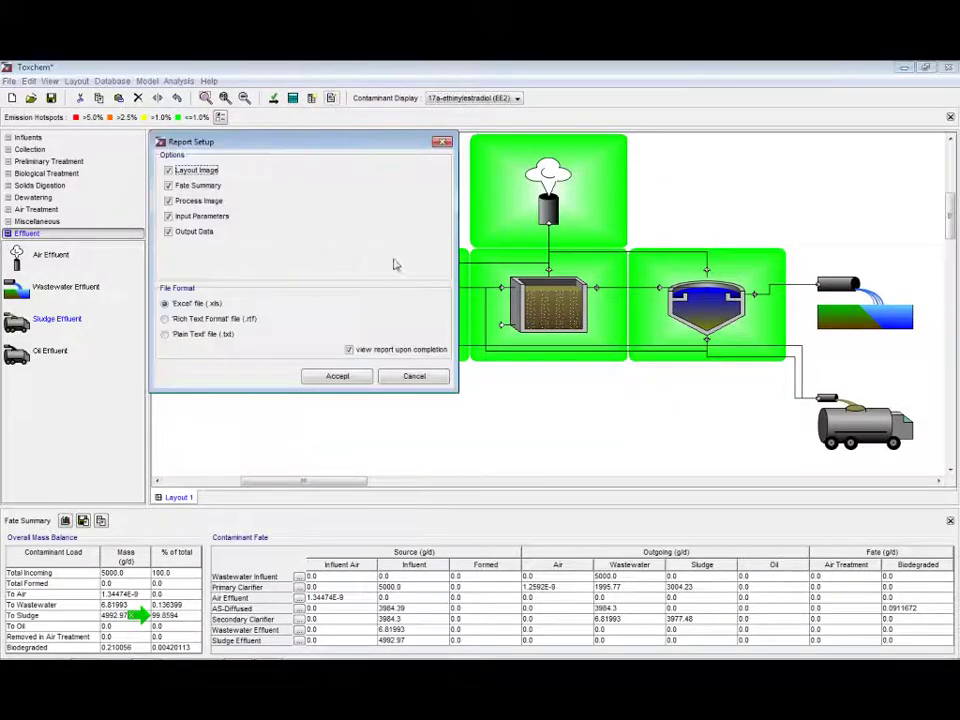
pyautogui.click(364, 379)
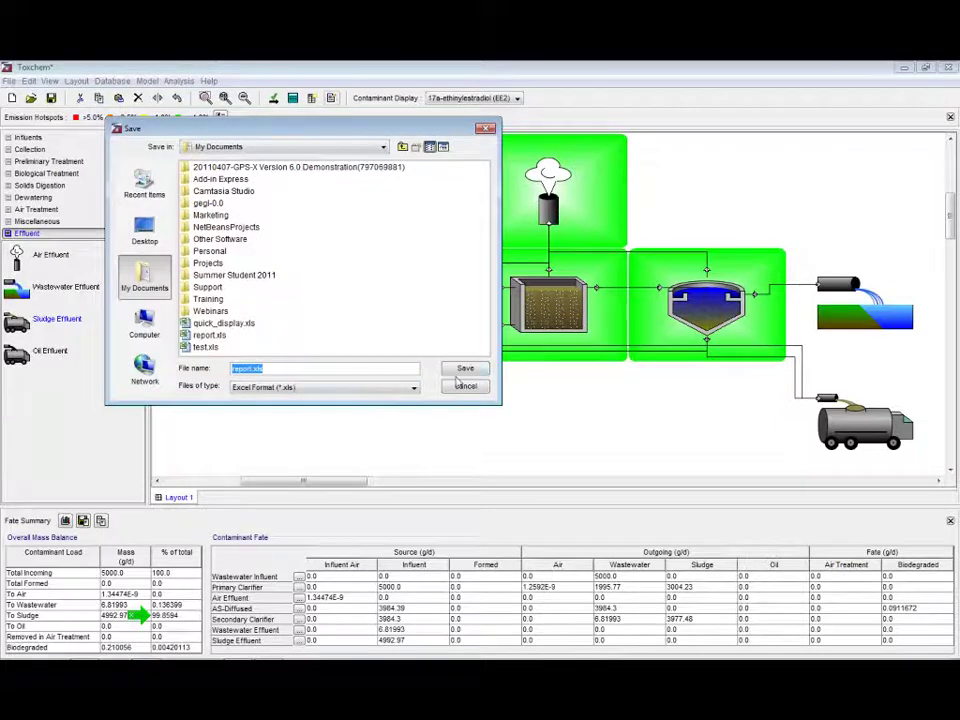
pyautogui.press('Return')
pyautogui.click(276, 282)
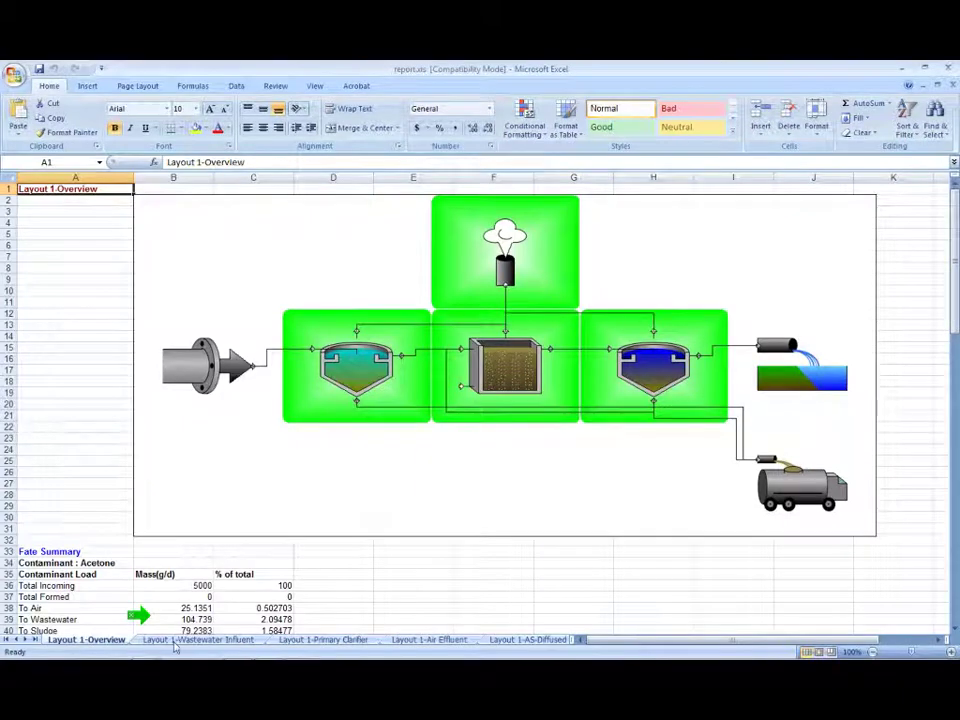
# - Review the Overview, Wastewater Influent, Primary Clarifier, Air Effluent and AS-Diffused sheets, then close Excel
pyautogui.scroll(-2, 242, 560)
pyautogui.scroll(-6, 242, 560)
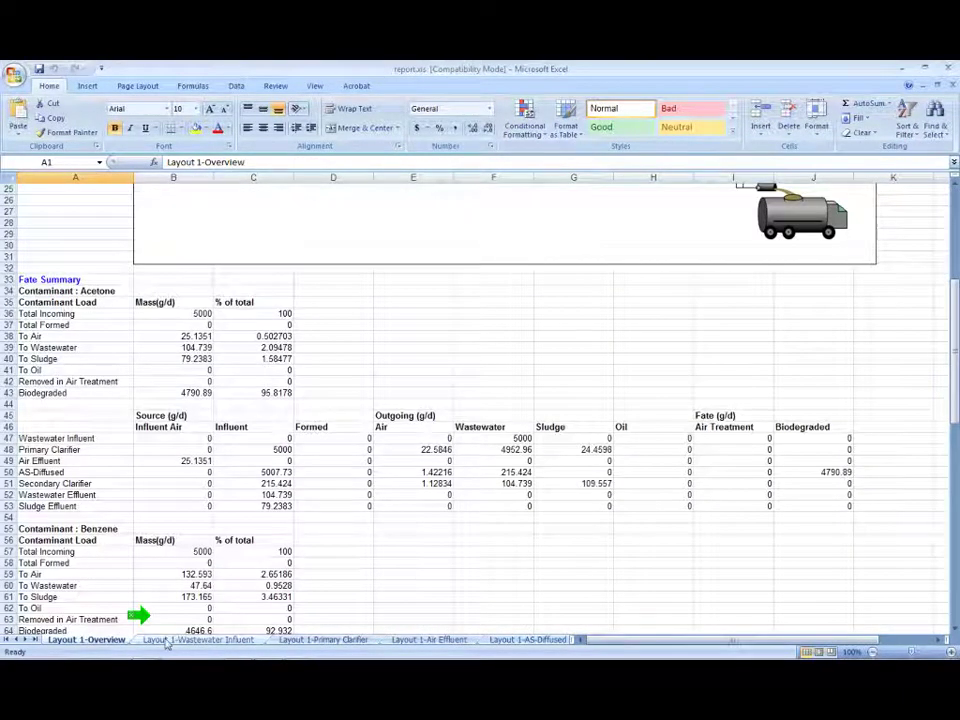
pyautogui.click(198, 639)
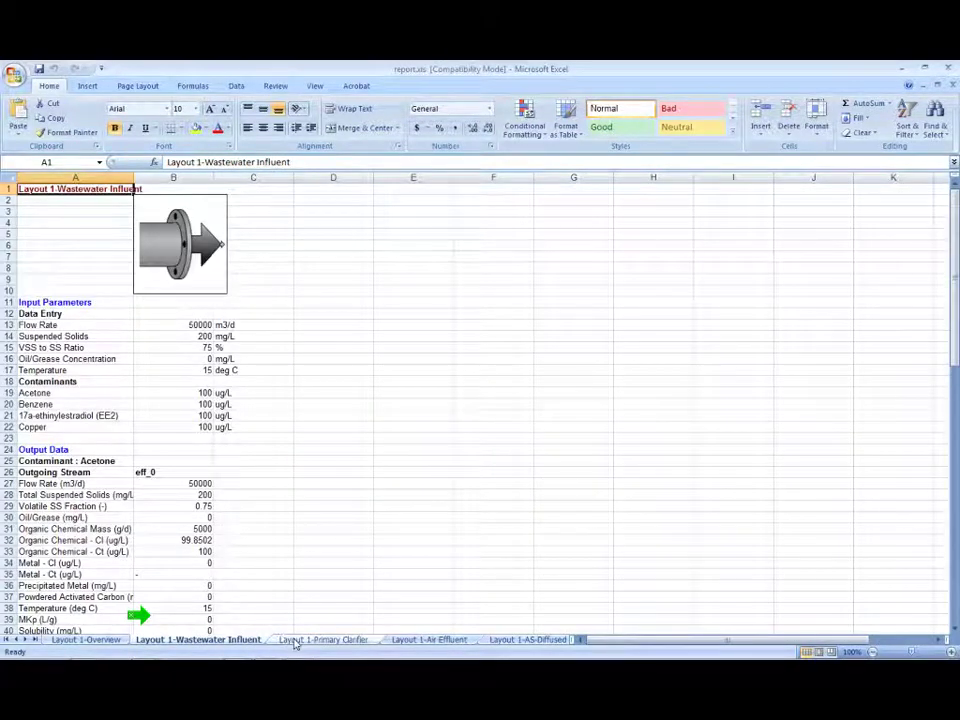
pyautogui.click(322, 639)
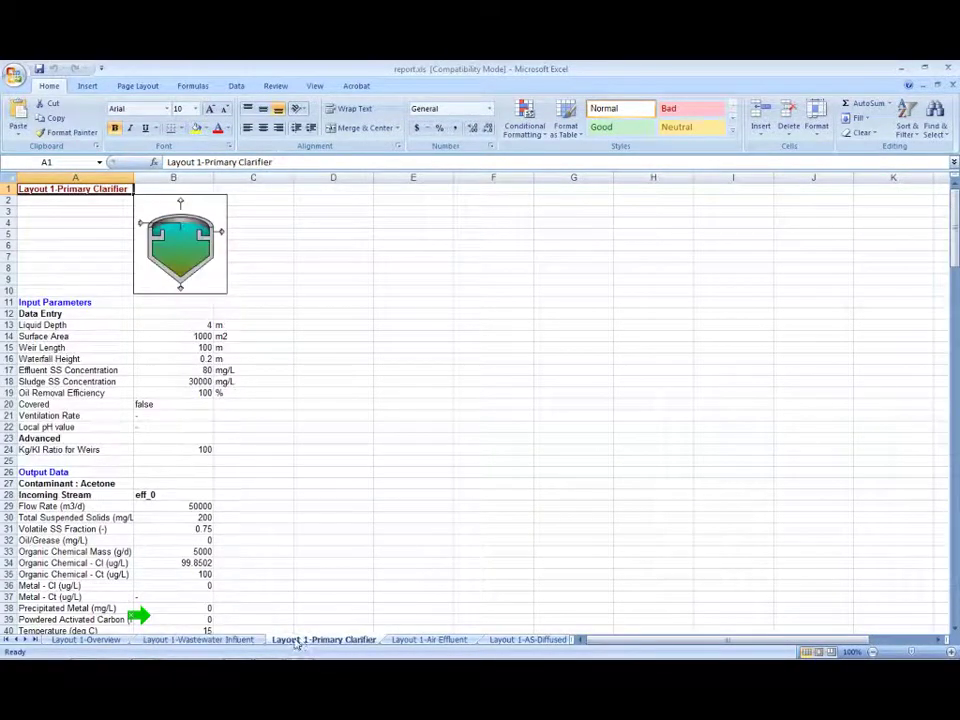
pyautogui.click(399, 641)
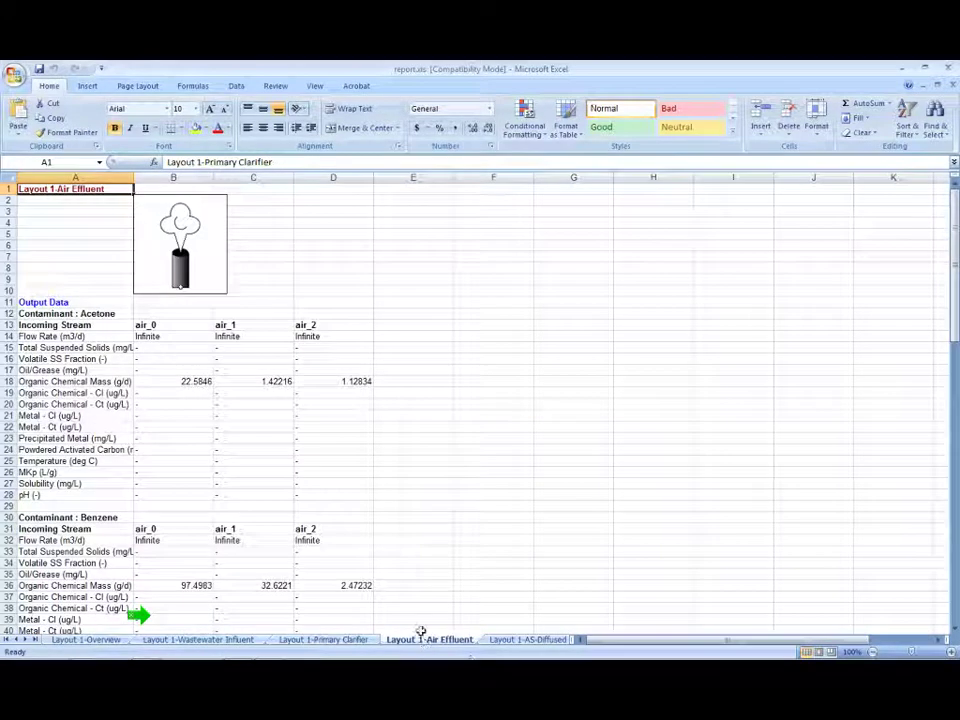
pyautogui.click(530, 640)
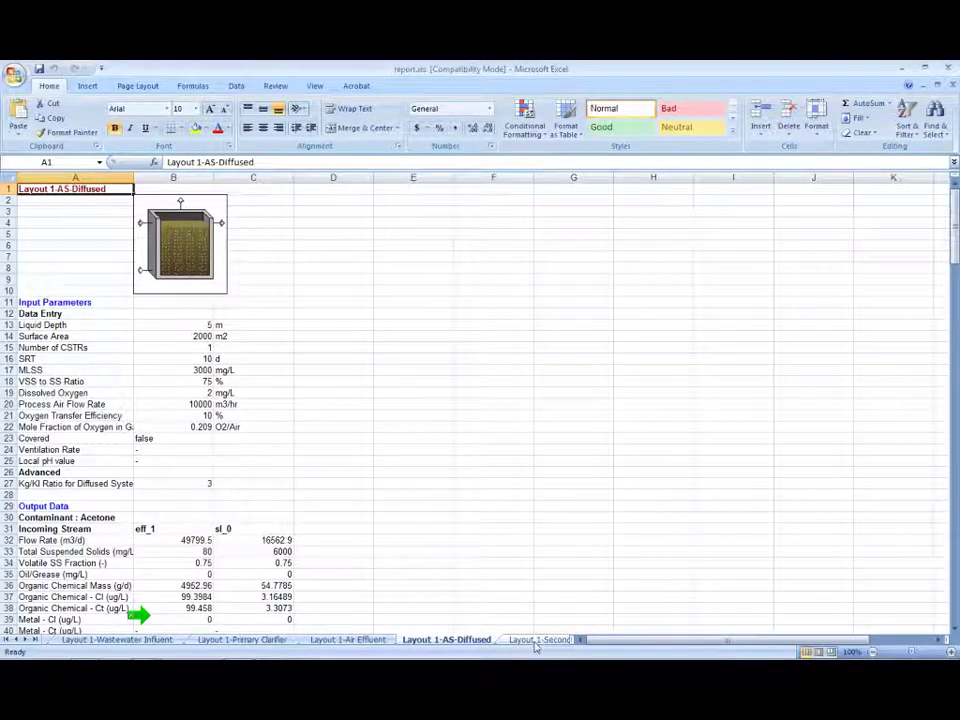
pyautogui.click(948, 69)
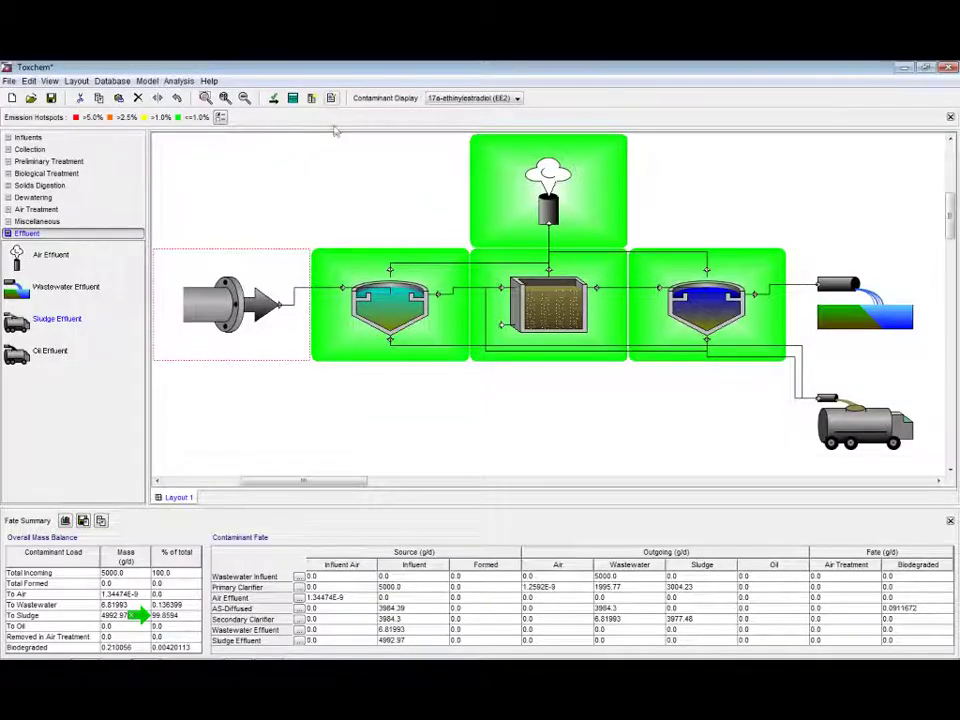
# - Run the PowerPoint slide show from the current slide, advancing three slides to the contaminant database slide
pyautogui.moveTo(255, 655)
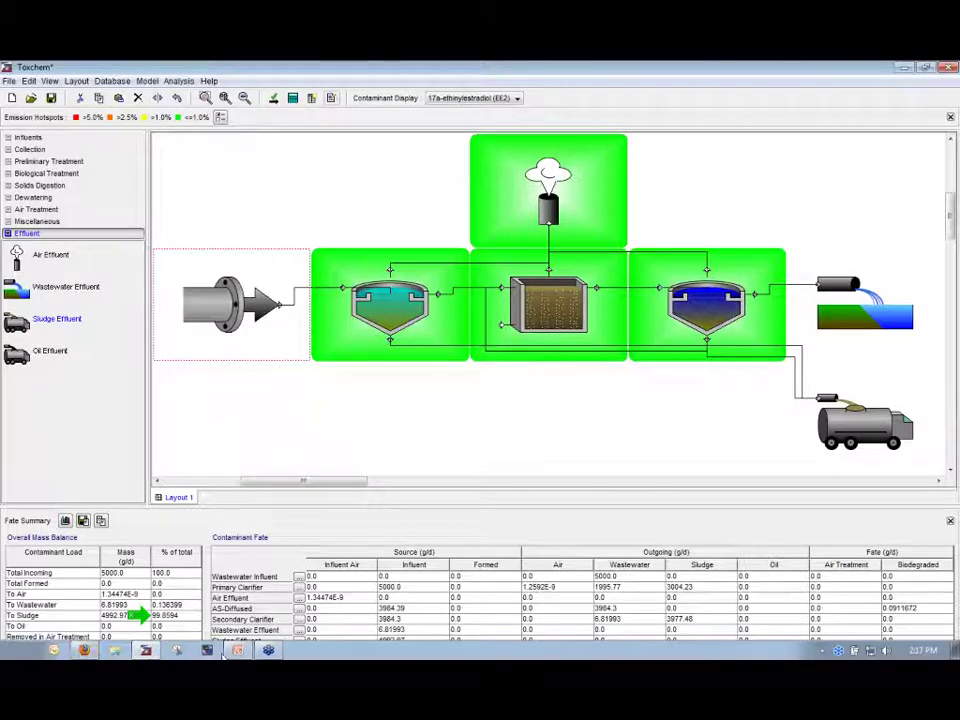
pyautogui.click(238, 651)
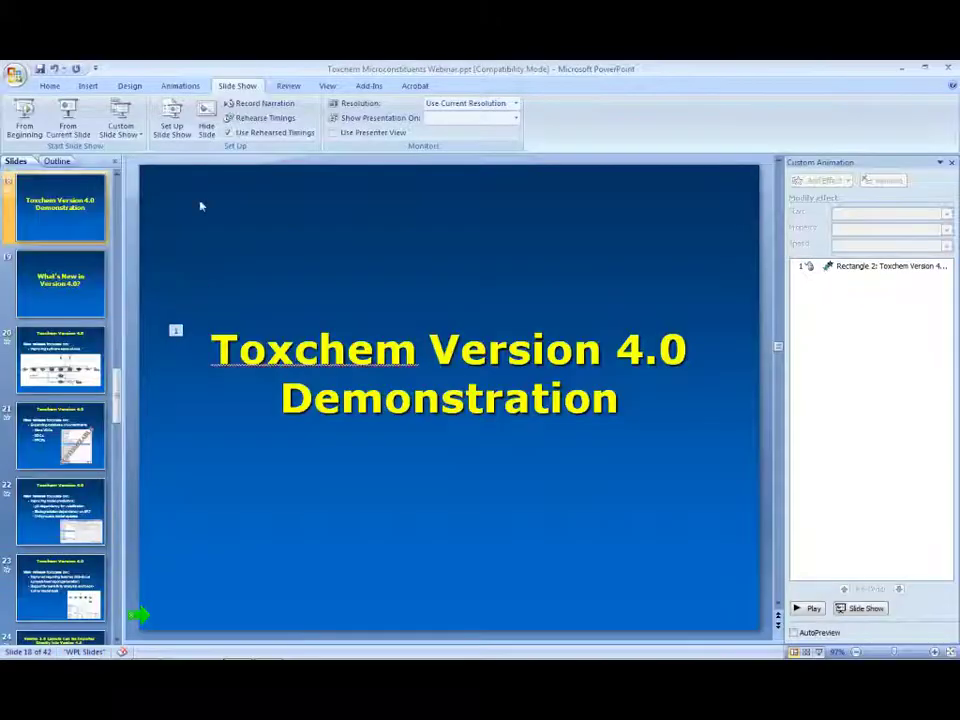
pyautogui.click(96, 120)
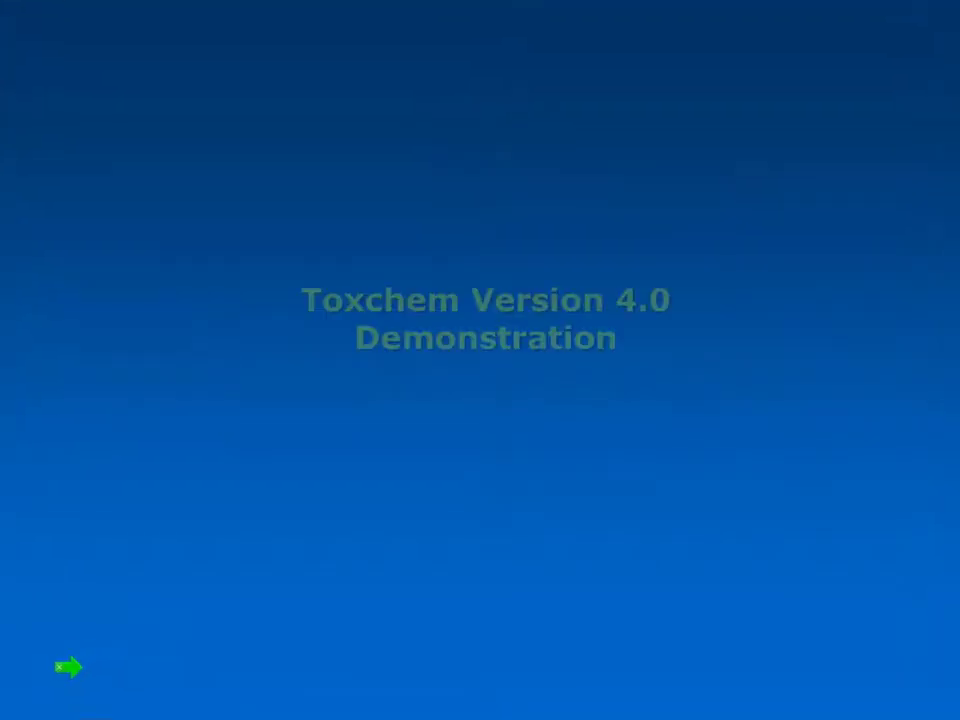
pyautogui.press('space')
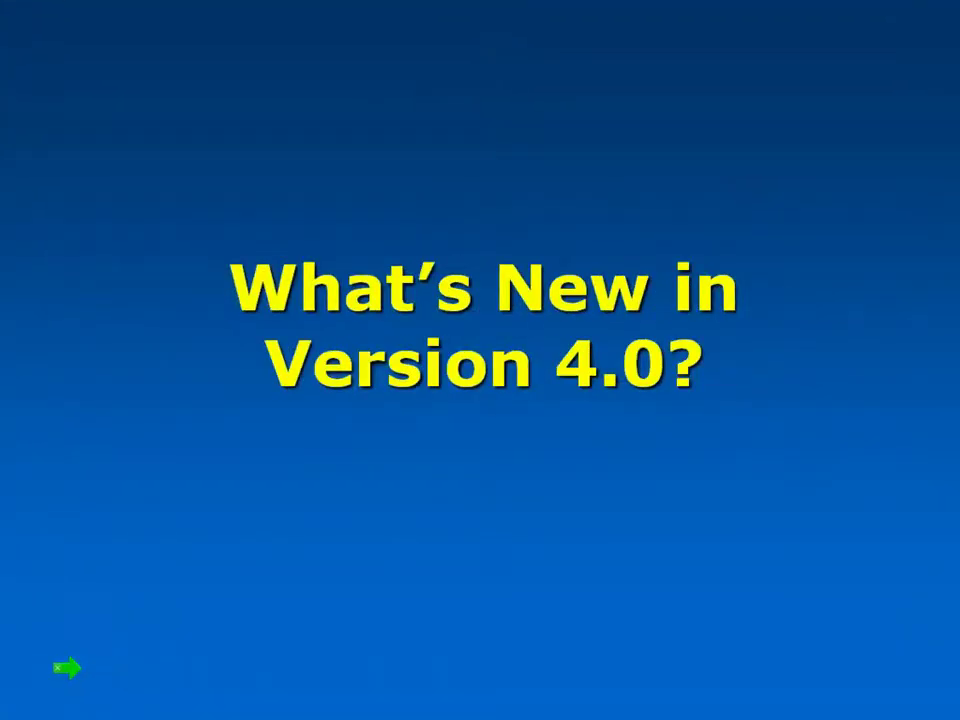
pyautogui.press('space')
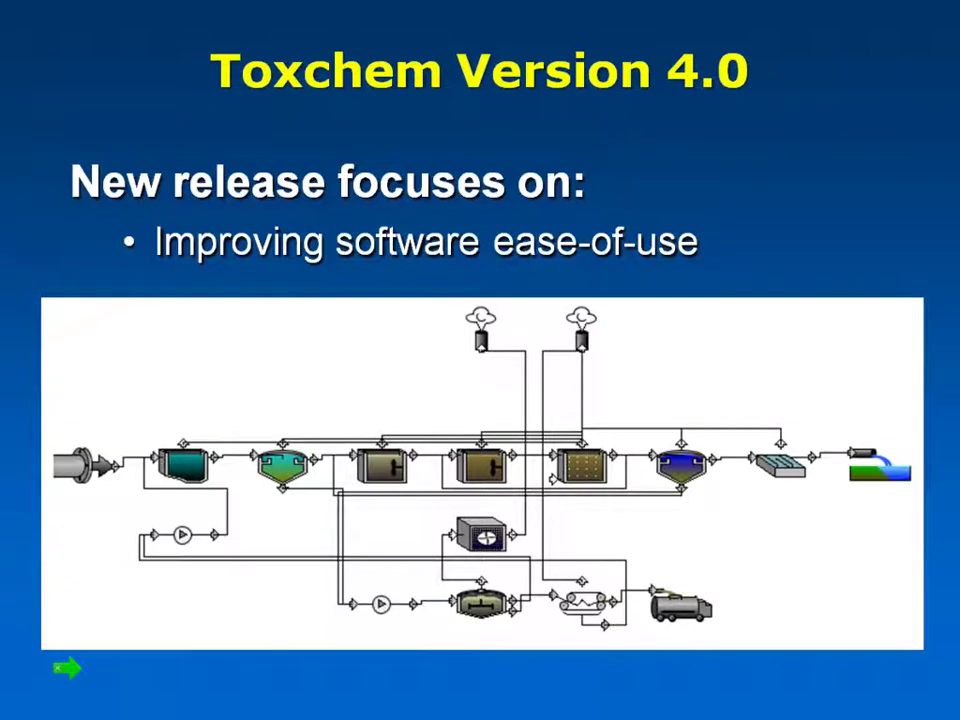
pyautogui.press('space')
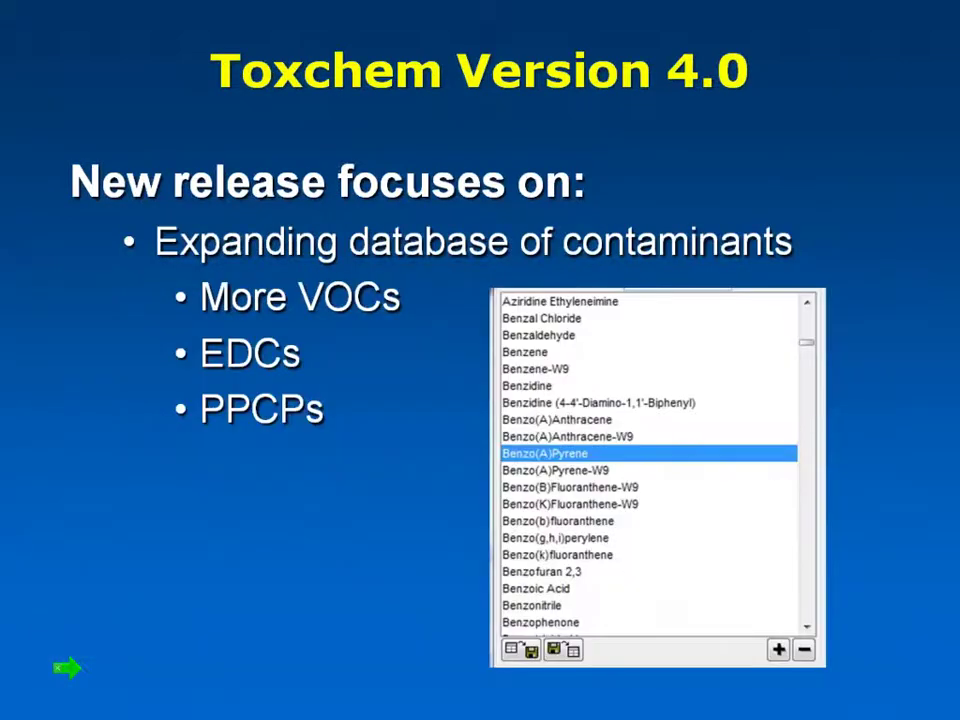
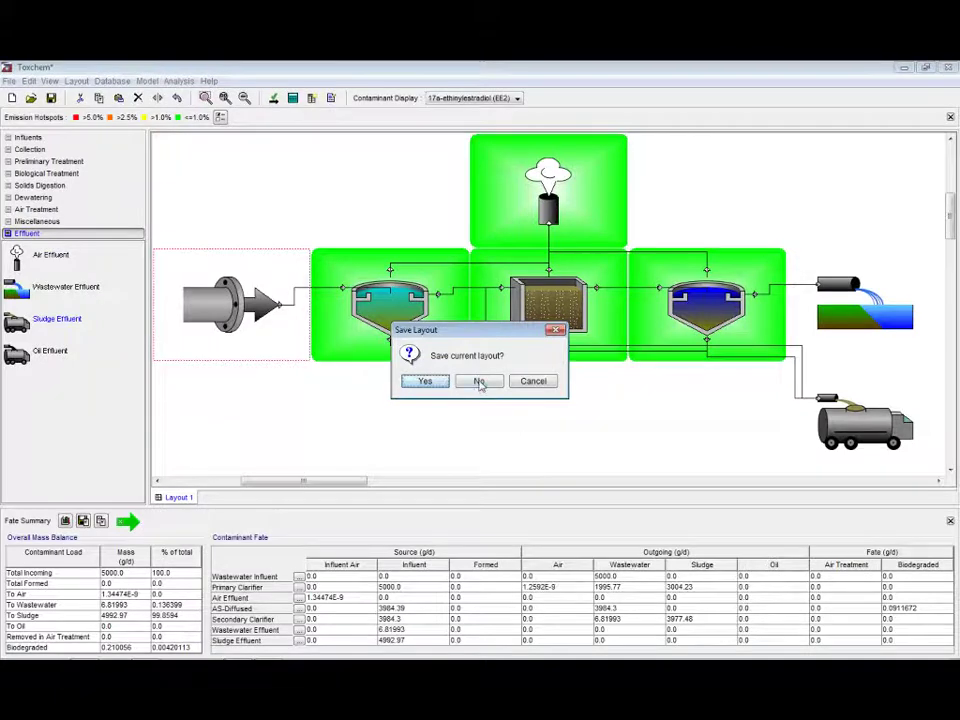
# - Discard the old layout and confirm MCDemo1's influent: five contaminants at 100 µg/L, 50000 m3/d flow
pyautogui.click(479, 381)
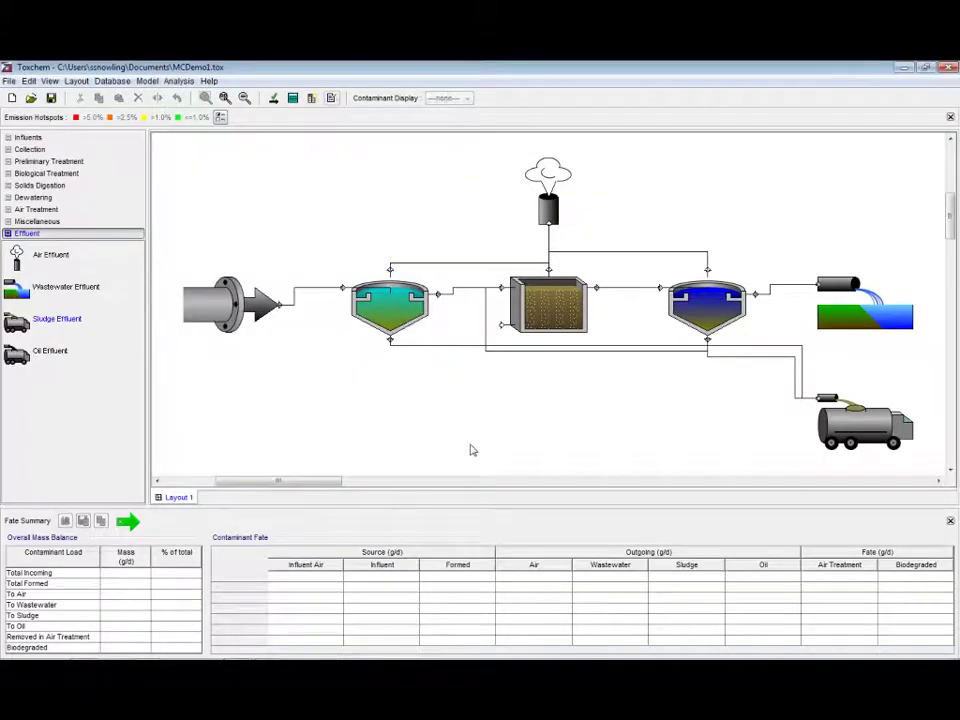
pyautogui.rightClick(224, 304)
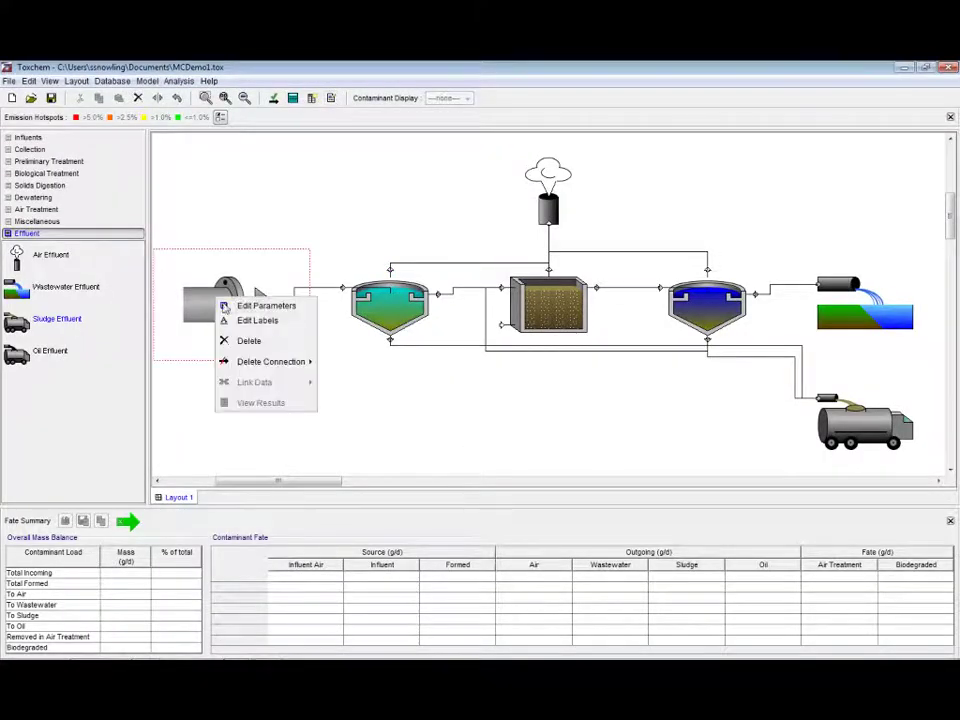
pyautogui.click(238, 305)
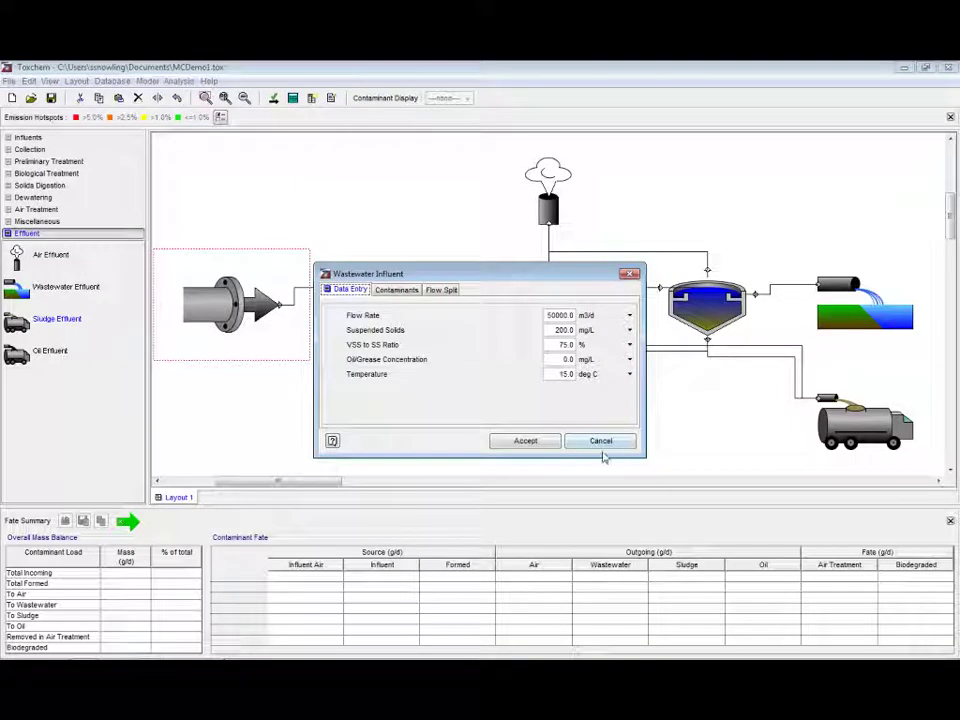
pyautogui.click(397, 291)
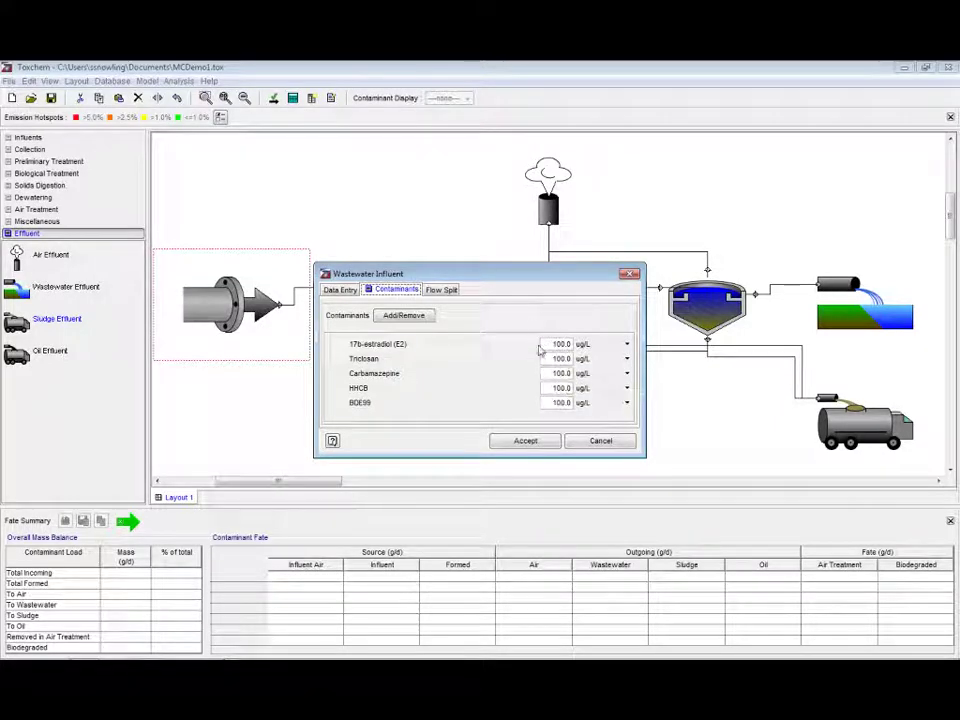
pyautogui.click(518, 447)
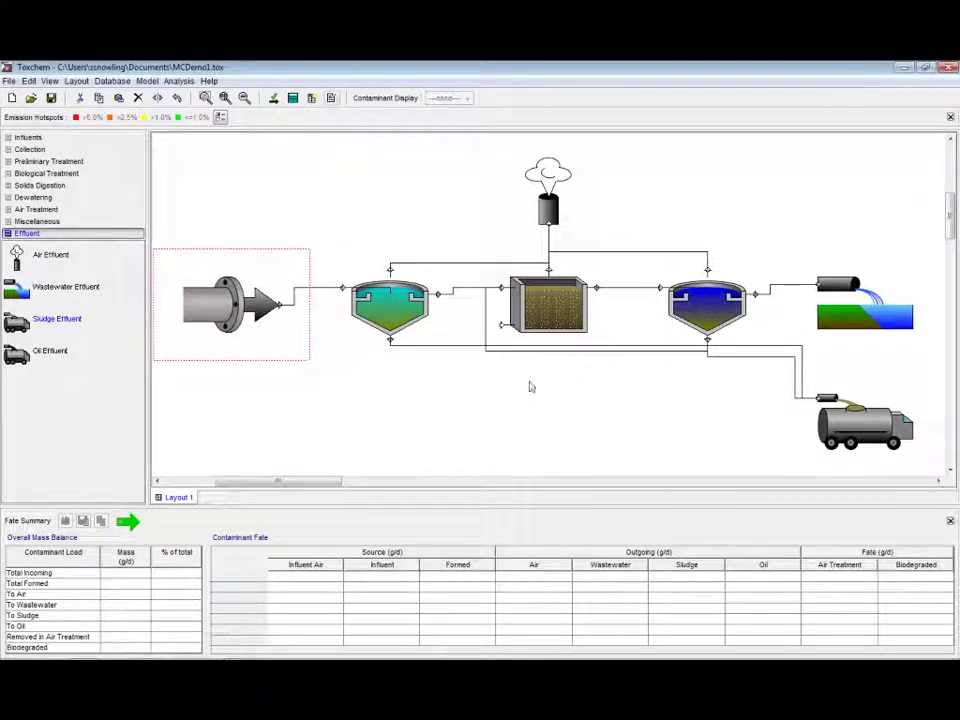
# - Solve MCDemo1 with 17b-estradiol displayed: 87.4182% biodegraded, 2.99856% to sludge
pyautogui.click(292, 97)
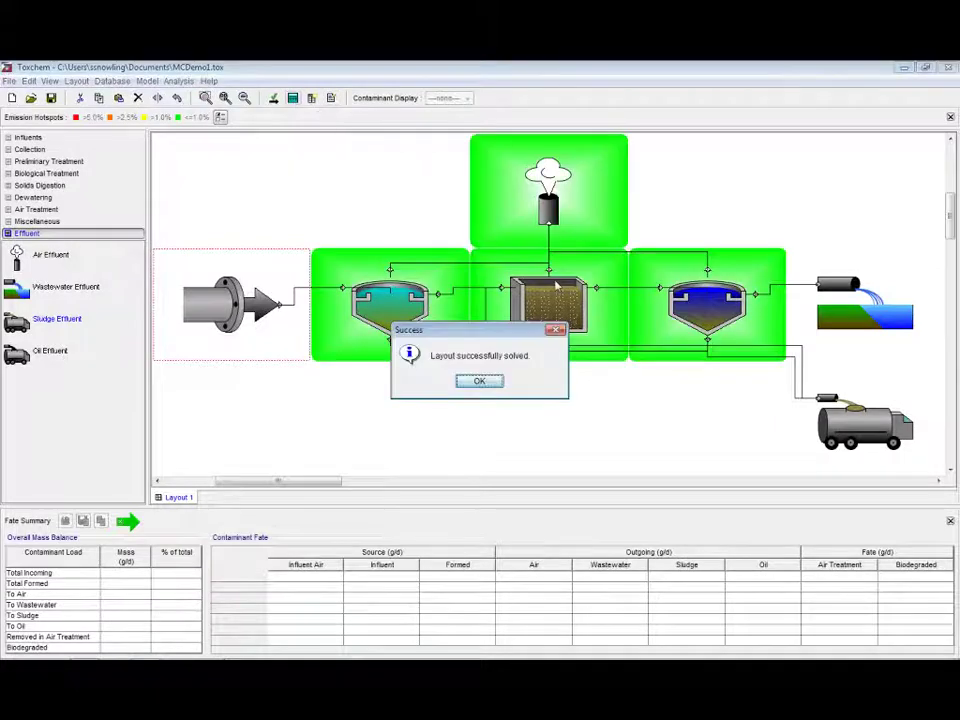
pyautogui.click(480, 381)
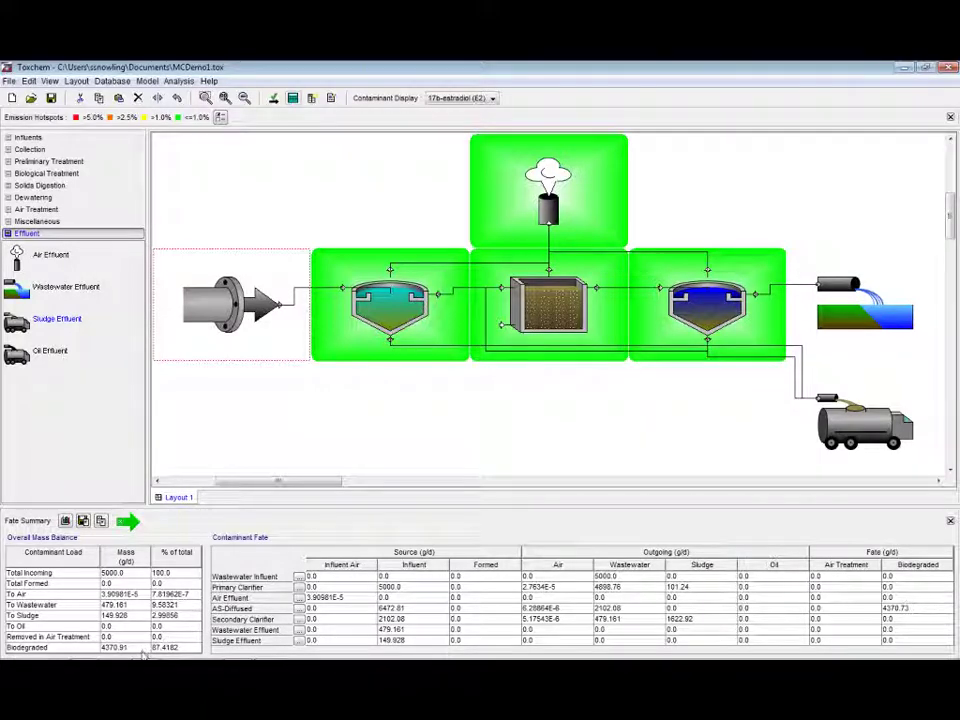
pyautogui.click(453, 101)
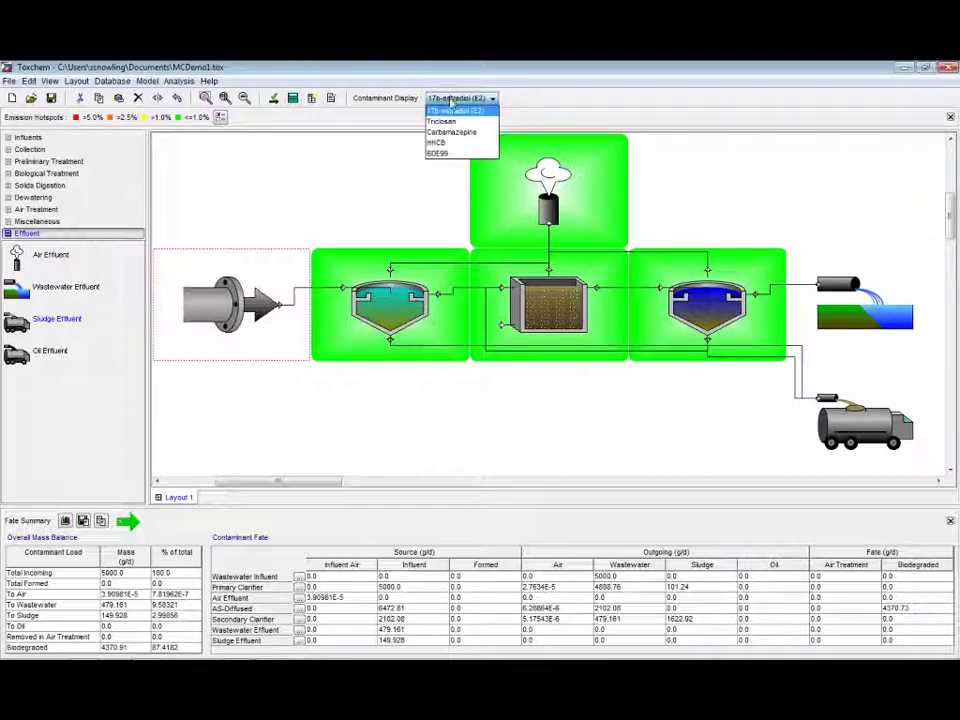
pyautogui.click(453, 104)
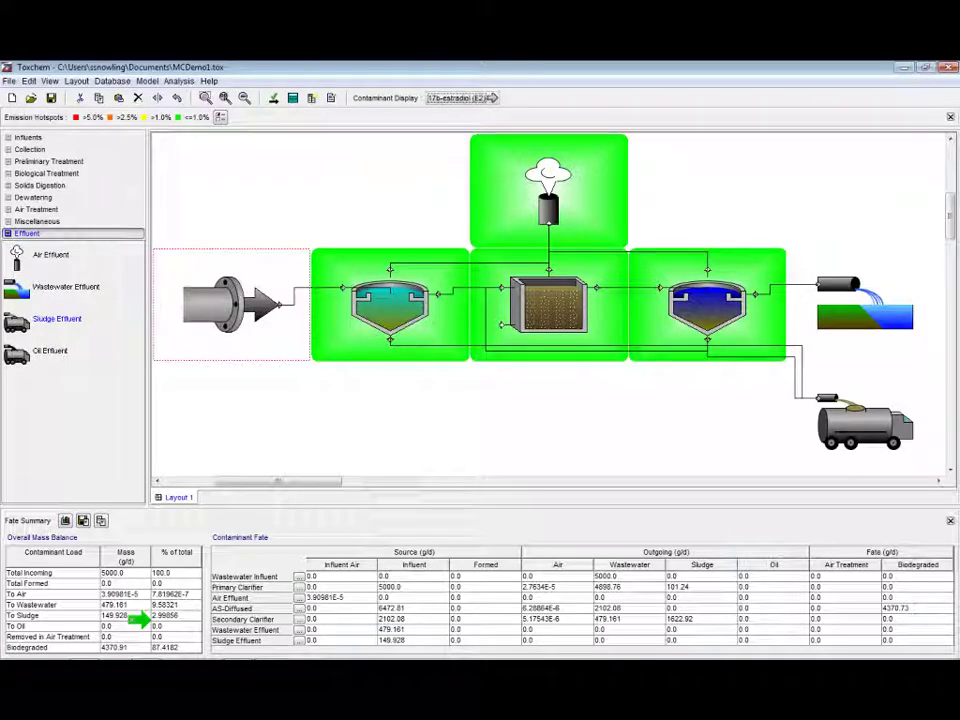
# - Show Triclosan's fate results, then Carbamazepine's (34.1925% to wastewater, 61.6113% to sludge)
pyautogui.click(492, 98)
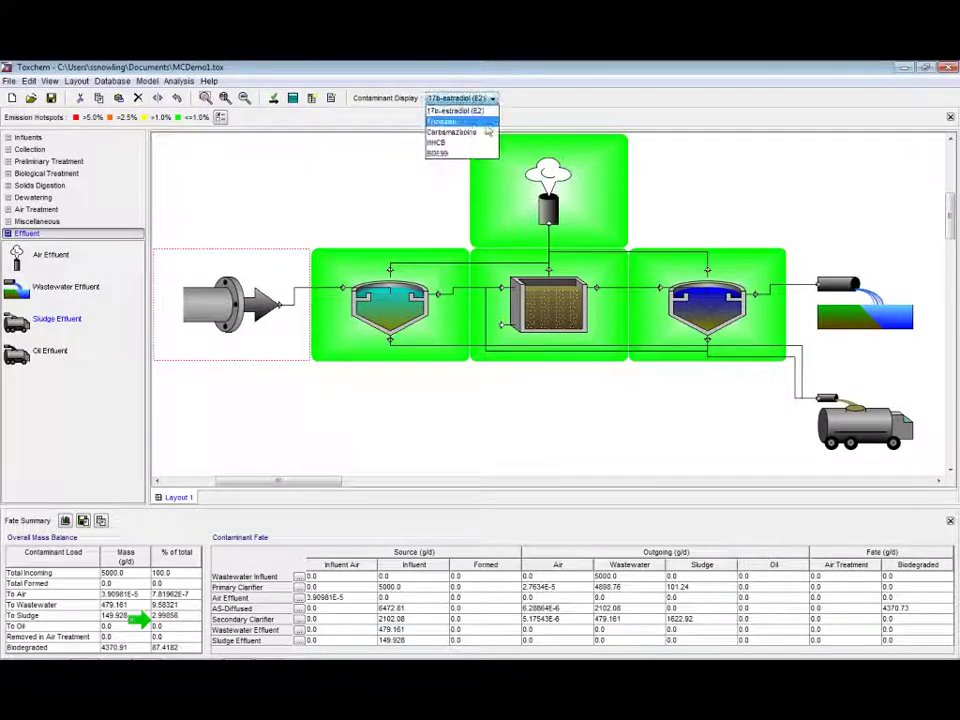
pyautogui.click(485, 122)
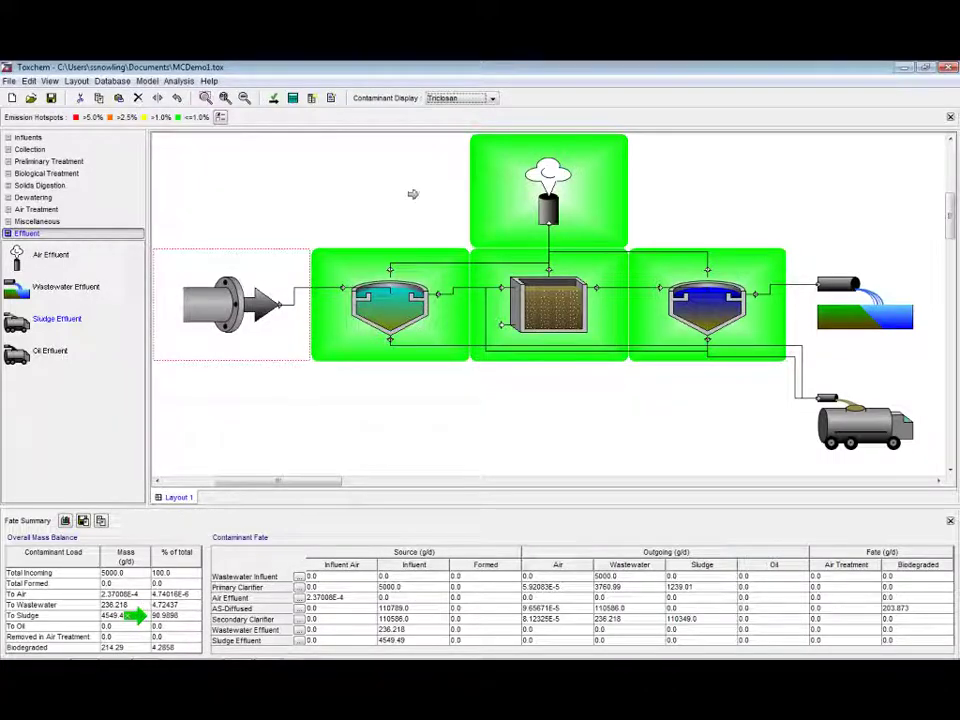
pyautogui.click(493, 98)
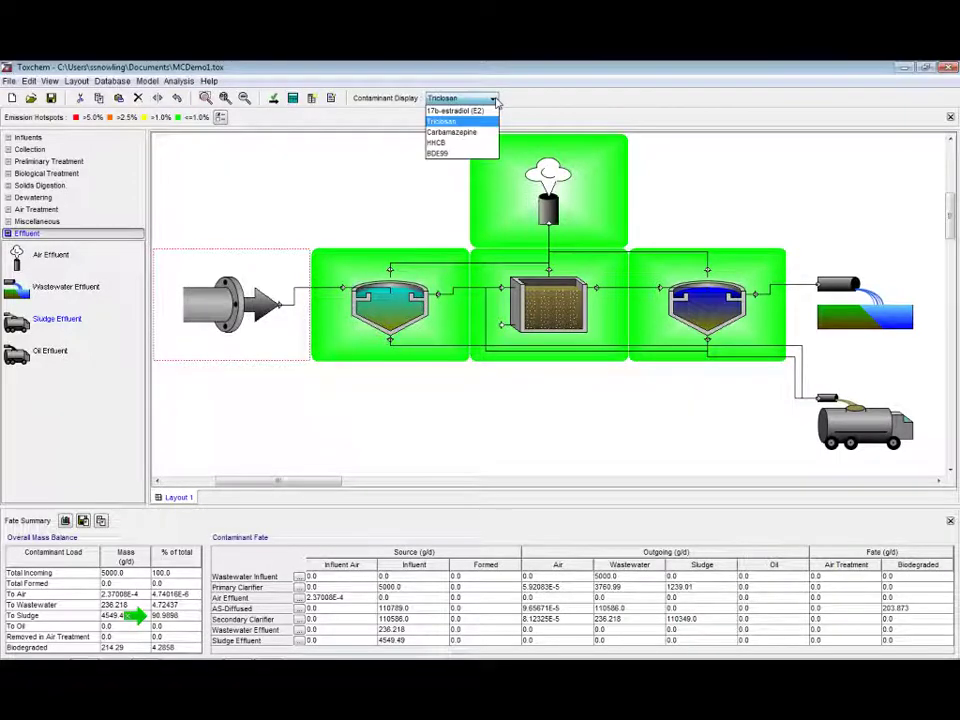
pyautogui.click(477, 134)
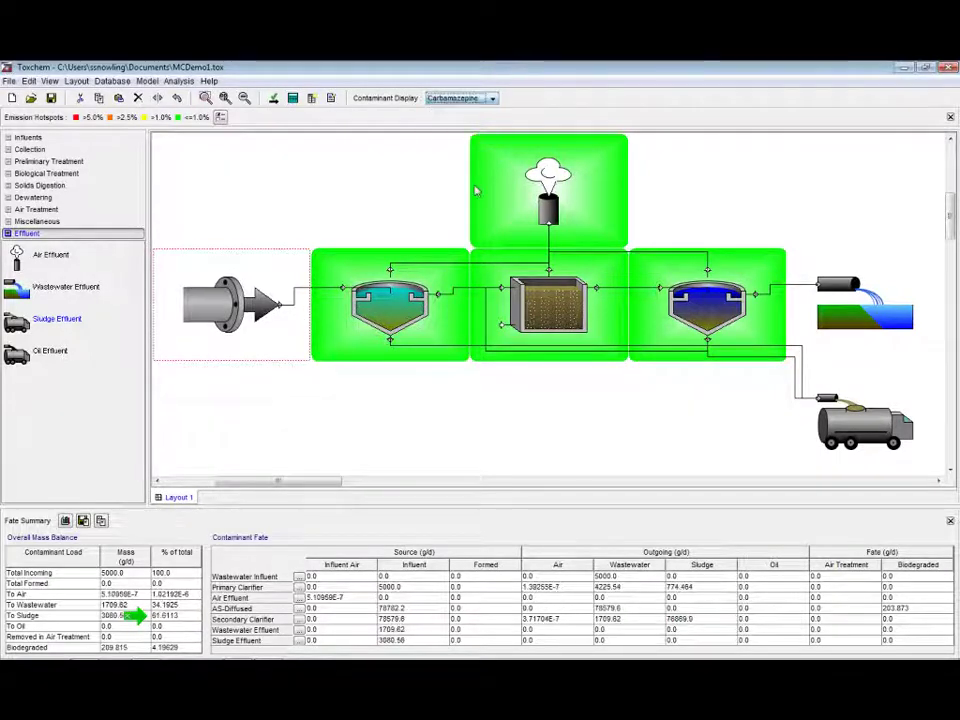
pyautogui.moveTo(163, 620)
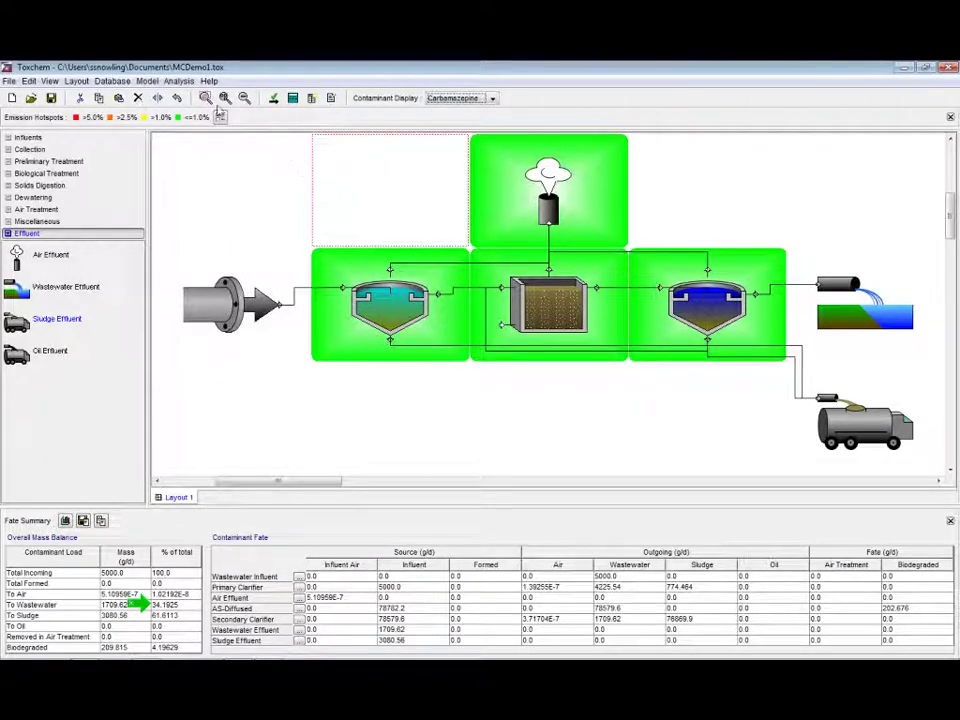
# - Launch Sensitivity Analysis from the Analysis menu, defaulting to 17b-estradiol in AS-Diffused
pyautogui.click(124, 81)
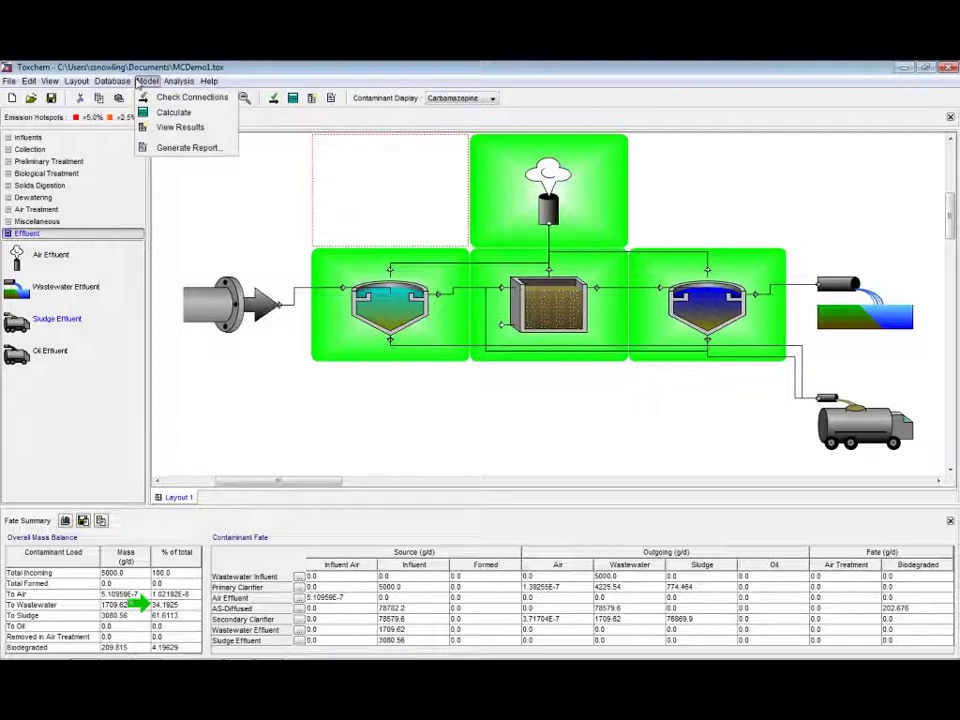
pyautogui.moveTo(176, 82)
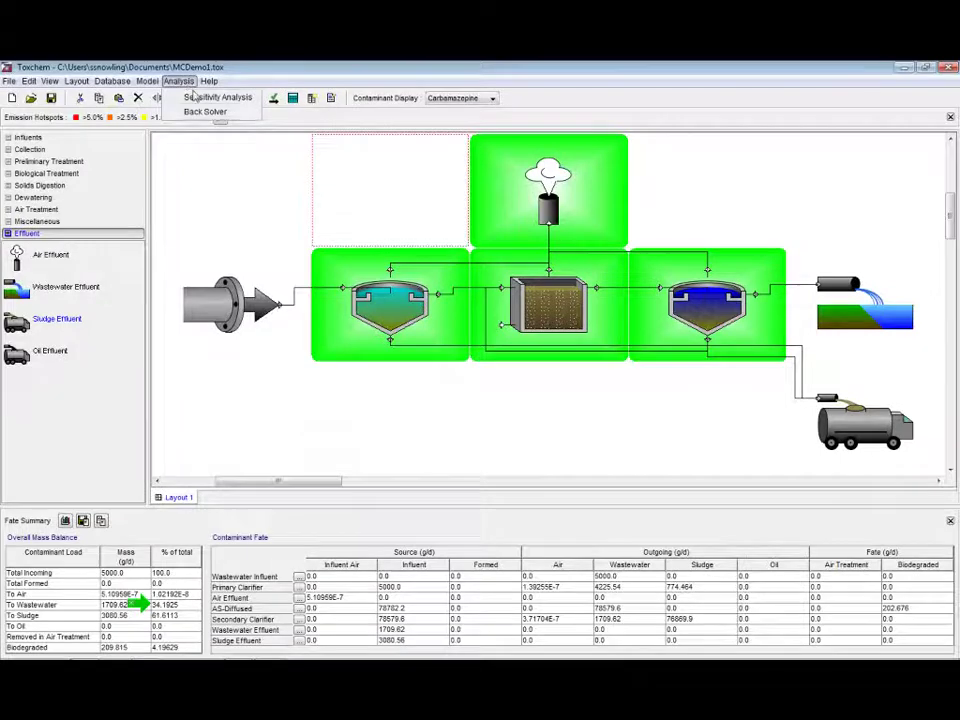
pyautogui.click(198, 98)
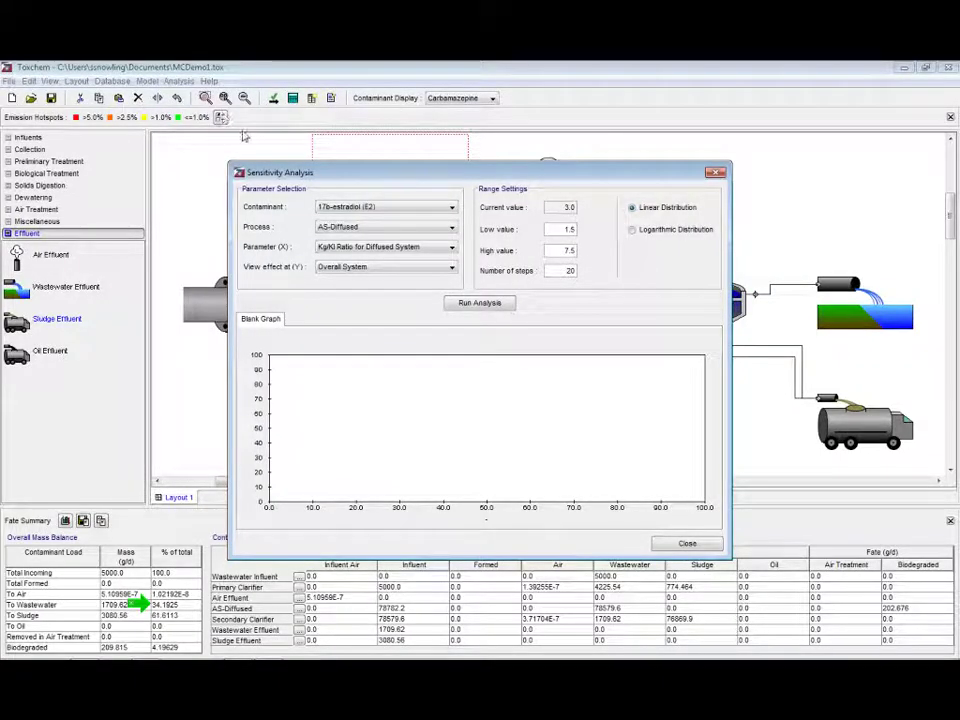
# - Keep 17b-estradiol, choose MLSS as parameter X, and set its range to 1500–5000 mg/L
pyautogui.click(359, 208)
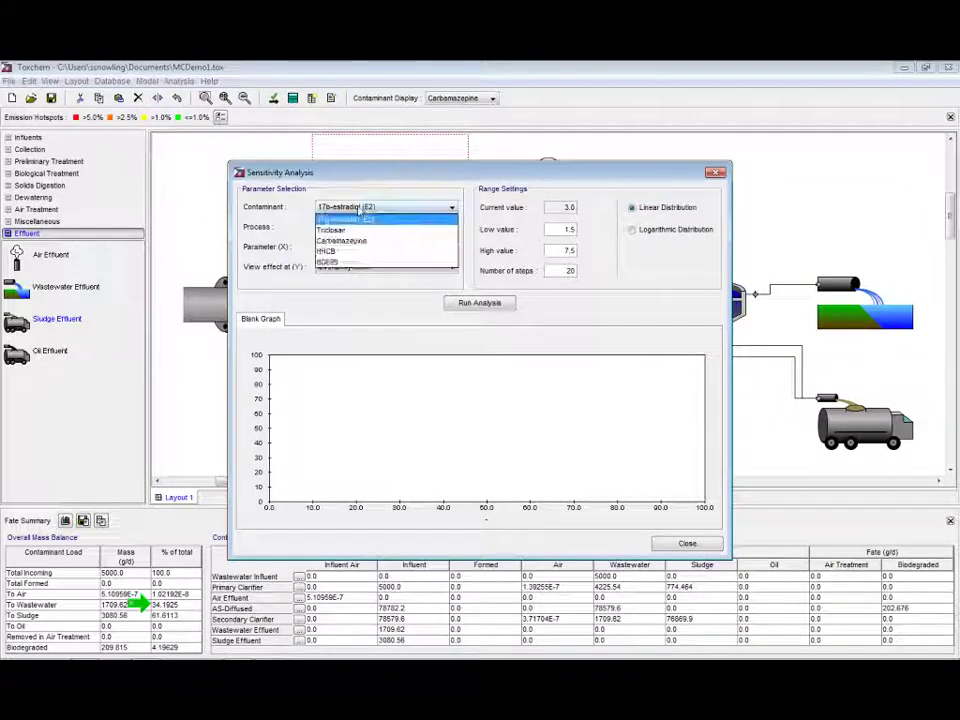
pyautogui.click(358, 218)
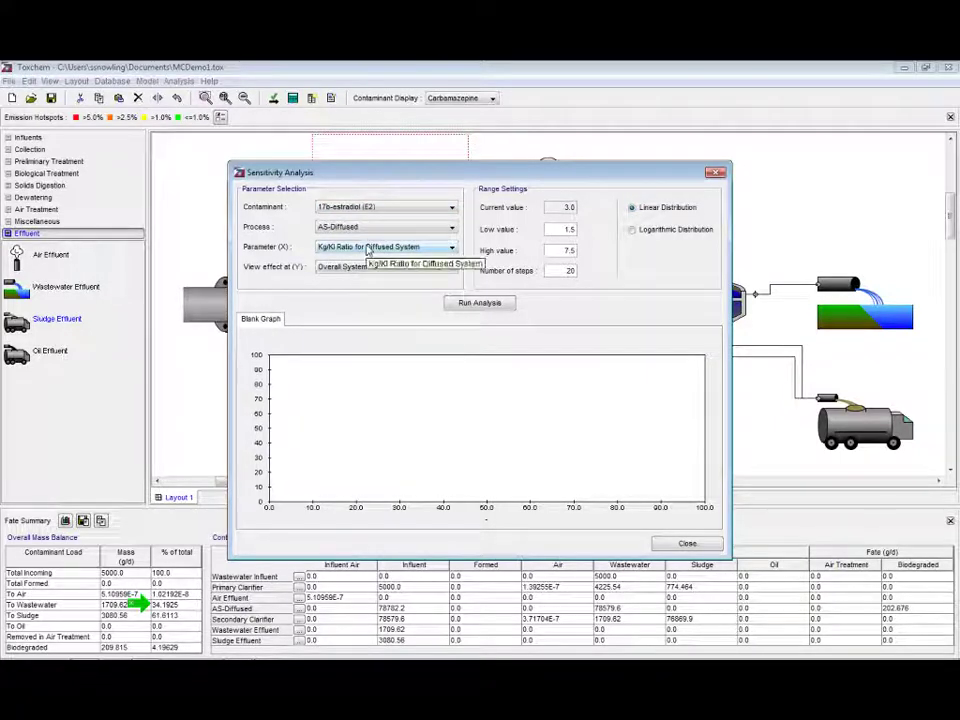
pyautogui.click(368, 250)
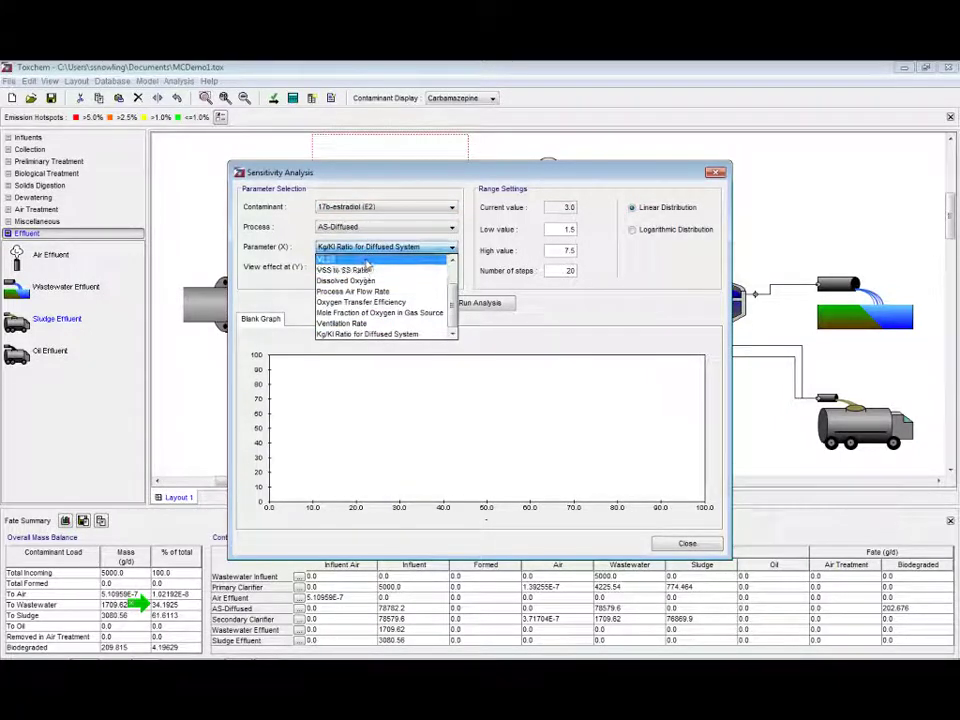
pyautogui.click(345, 270)
pyautogui.click(372, 247)
pyautogui.click(372, 259)
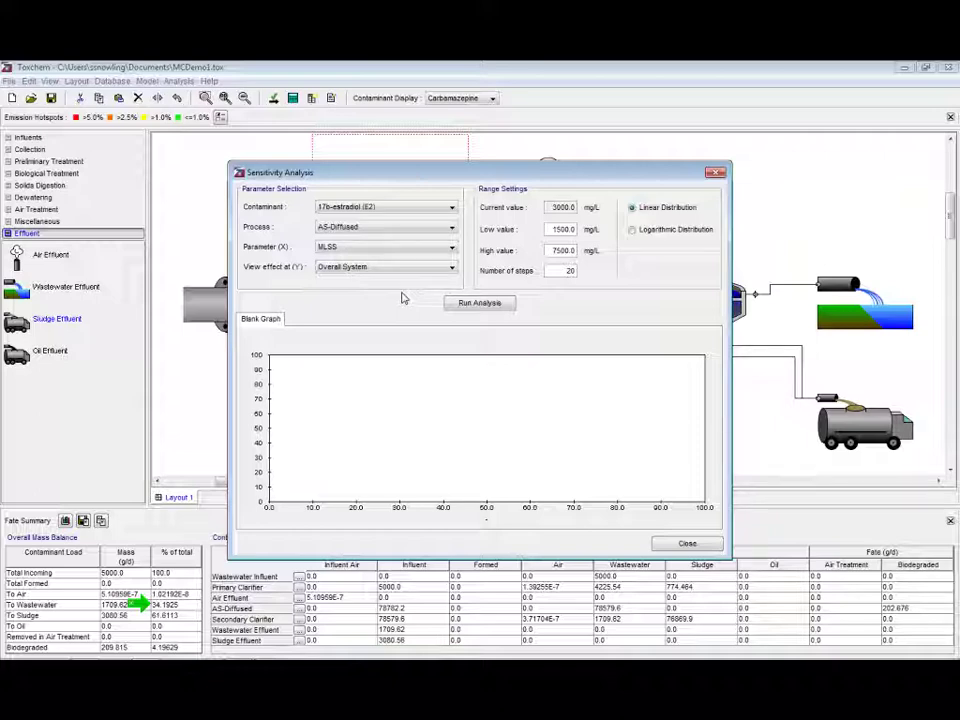
pyautogui.doubleClick(563, 250)
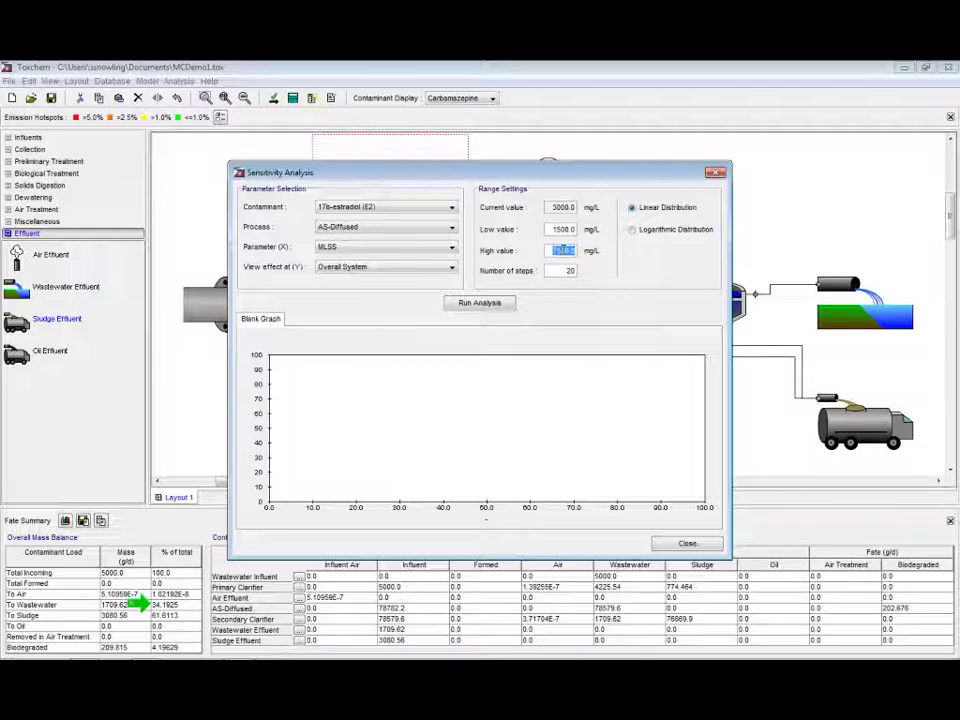
pyautogui.write('5000')
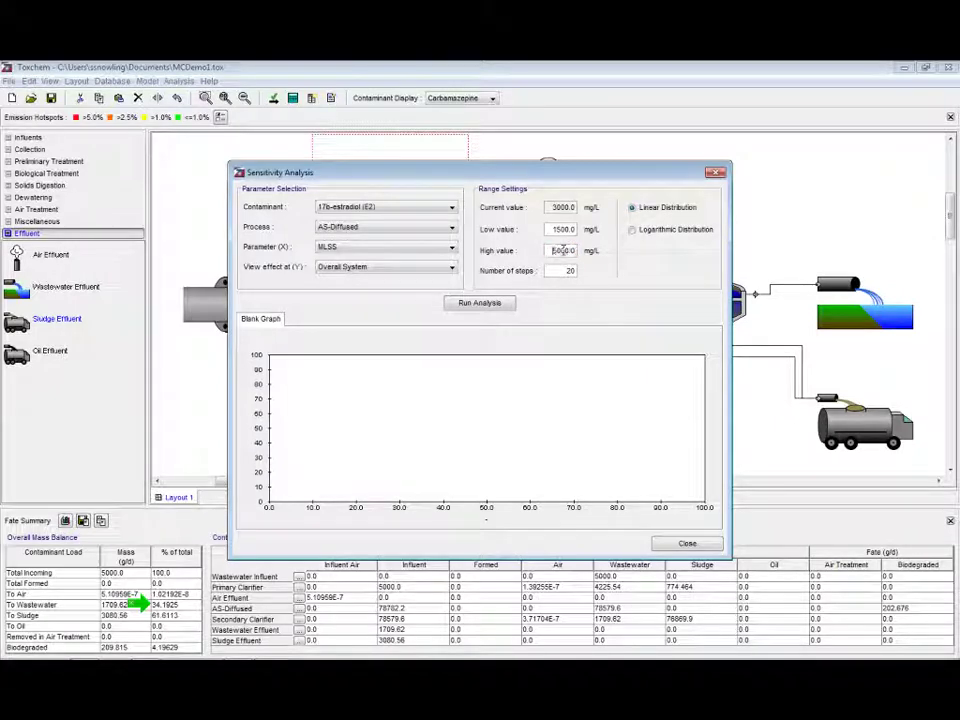
pyautogui.click(563, 270)
pyautogui.click(555, 229)
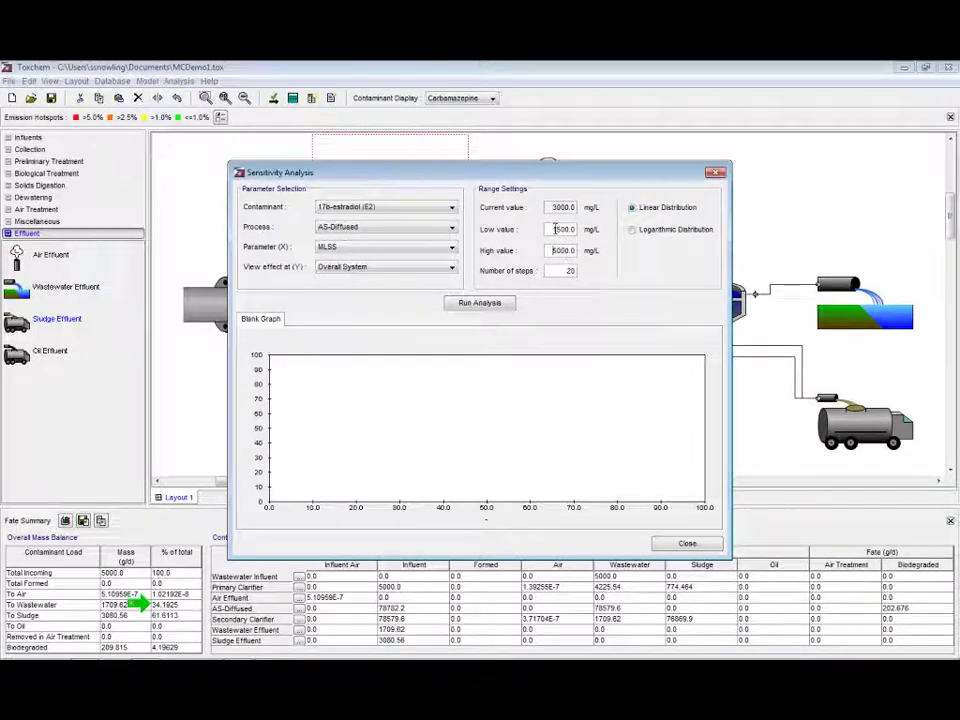
pyautogui.press('Tab')
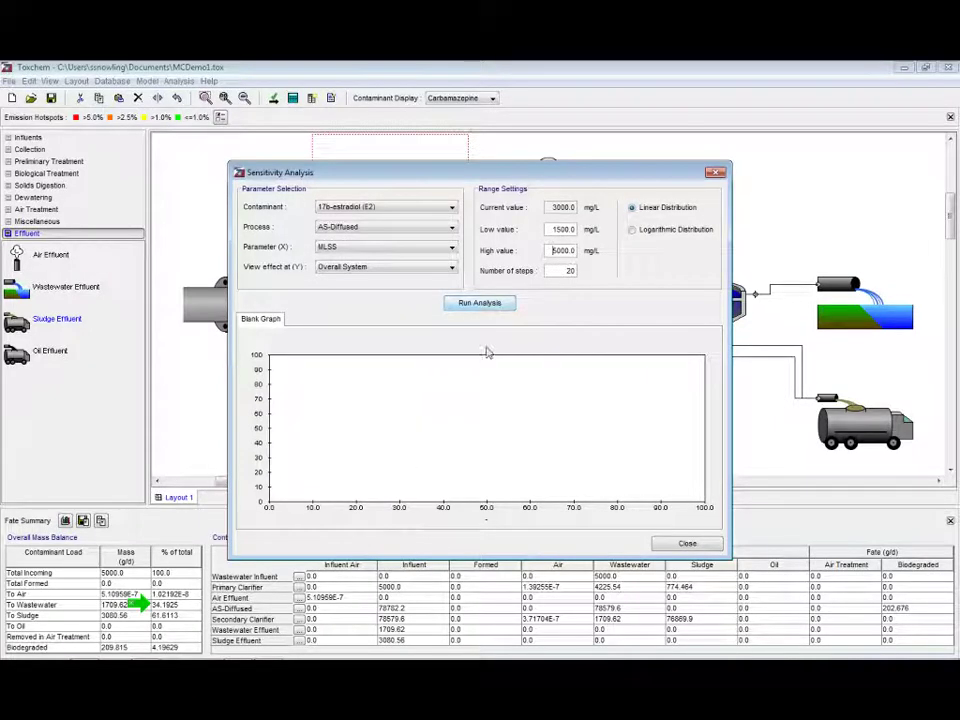
pyautogui.click(480, 302)
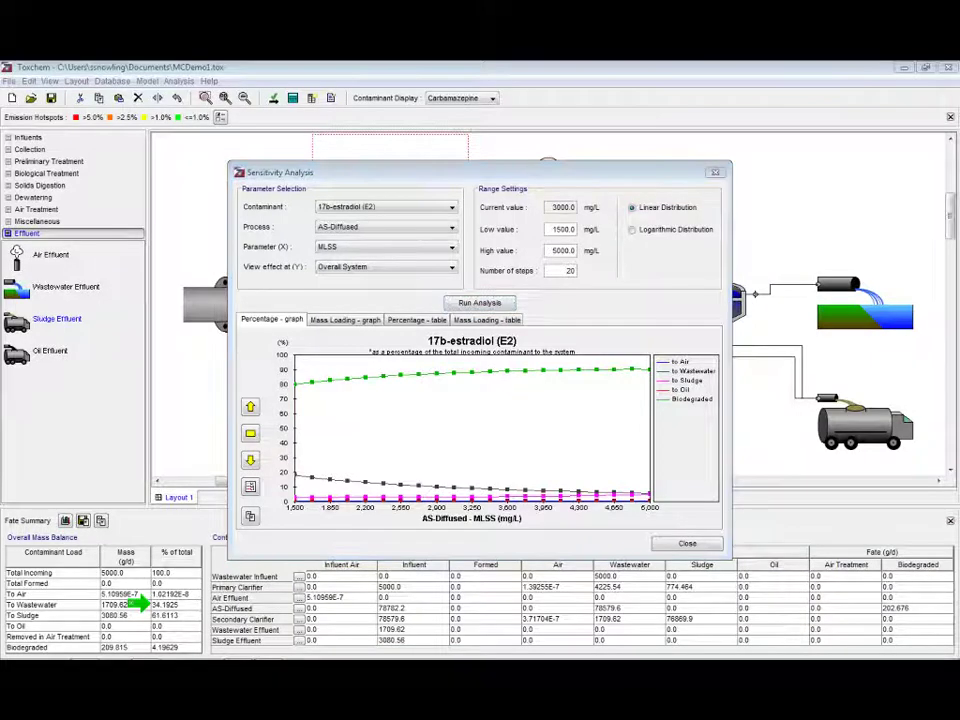
pyautogui.click(422, 434)
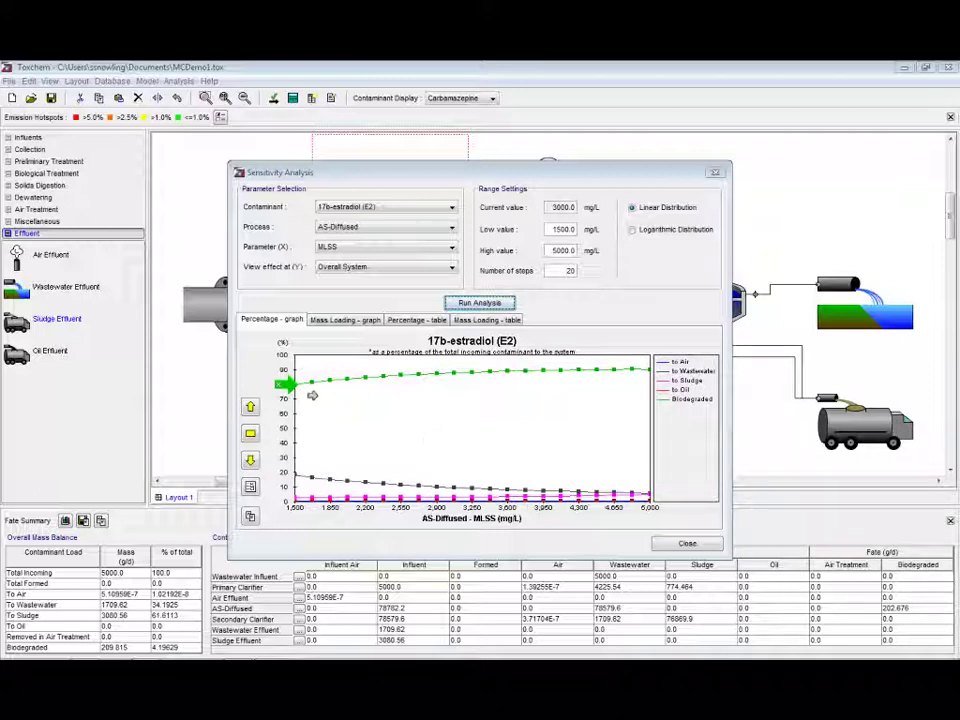
pyautogui.click(606, 372)
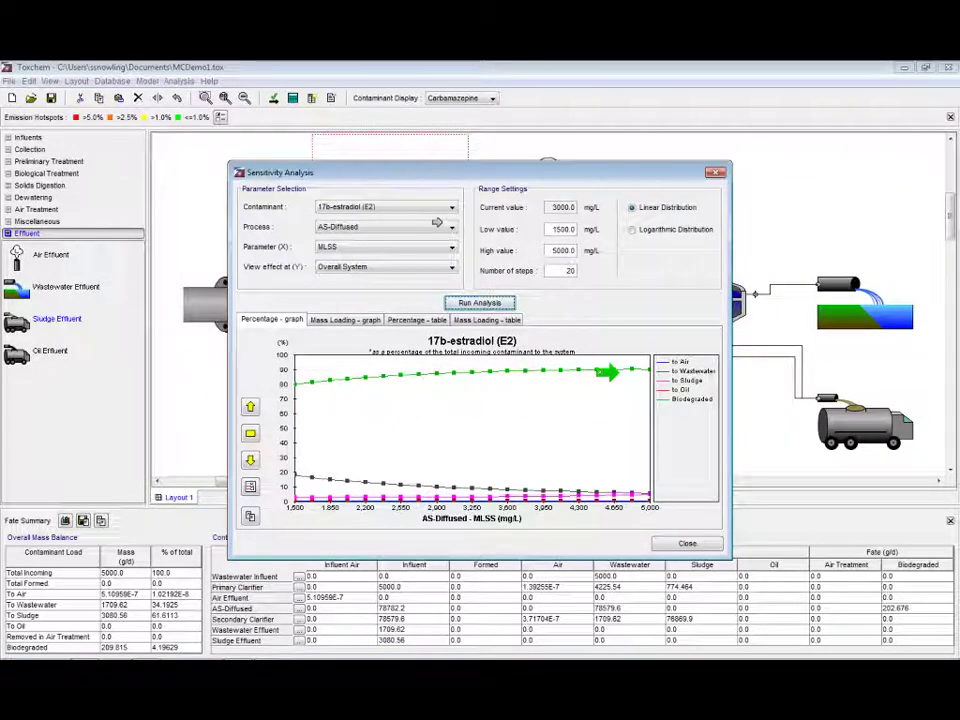
# - Rerun the MLSS analysis for Triclosan and check its to Sludge curve rising from ~82% to ~100%
pyautogui.click(440, 207)
pyautogui.click(437, 230)
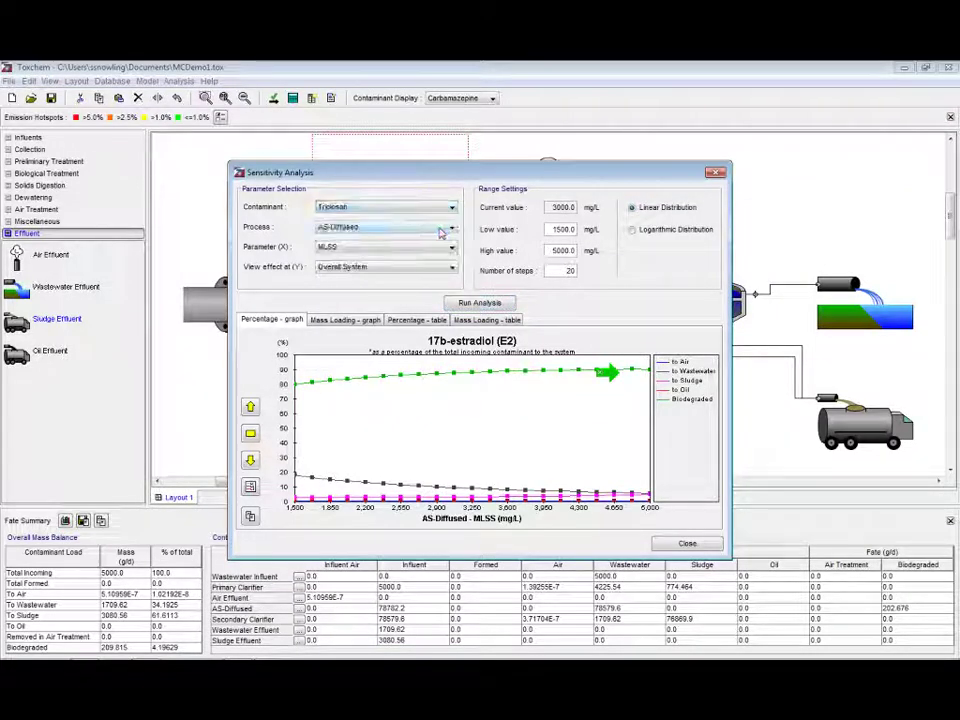
pyautogui.click(480, 302)
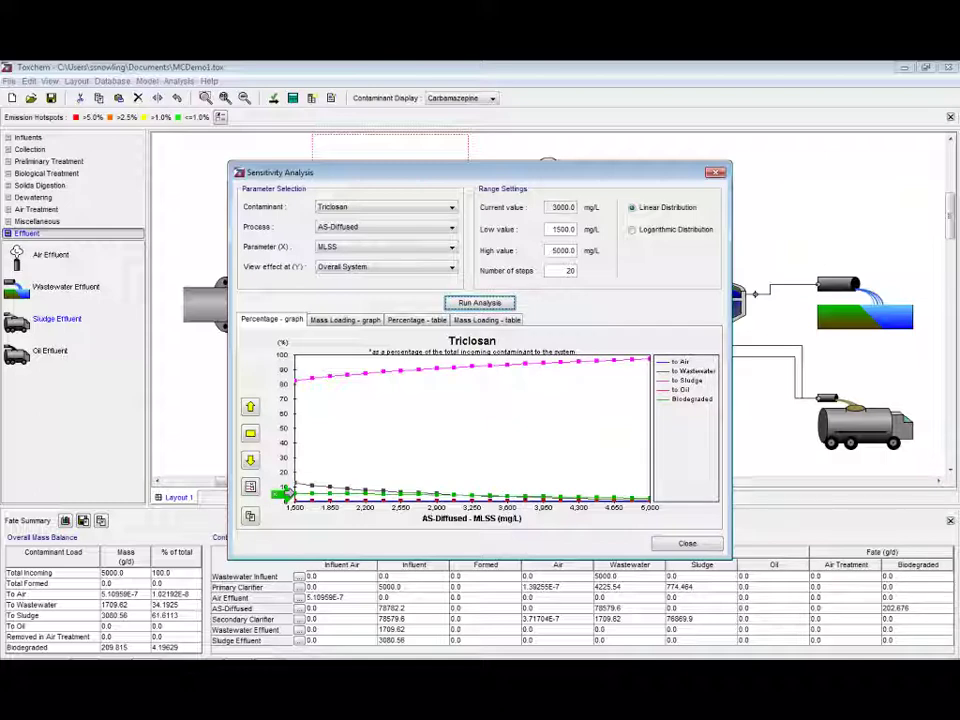
pyautogui.click(307, 377)
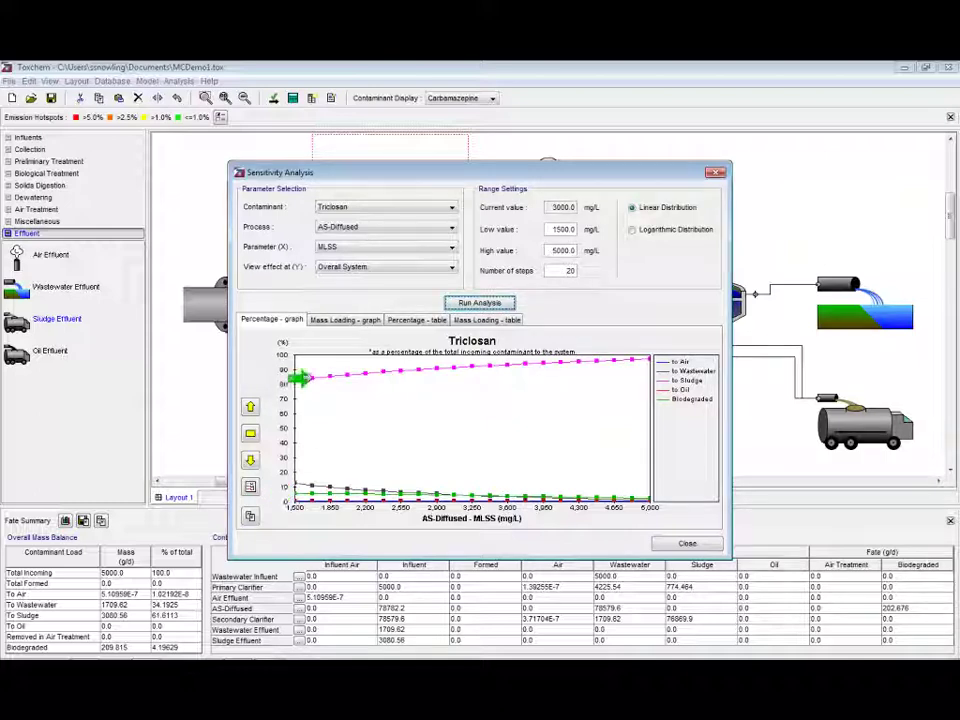
pyautogui.click(388, 372)
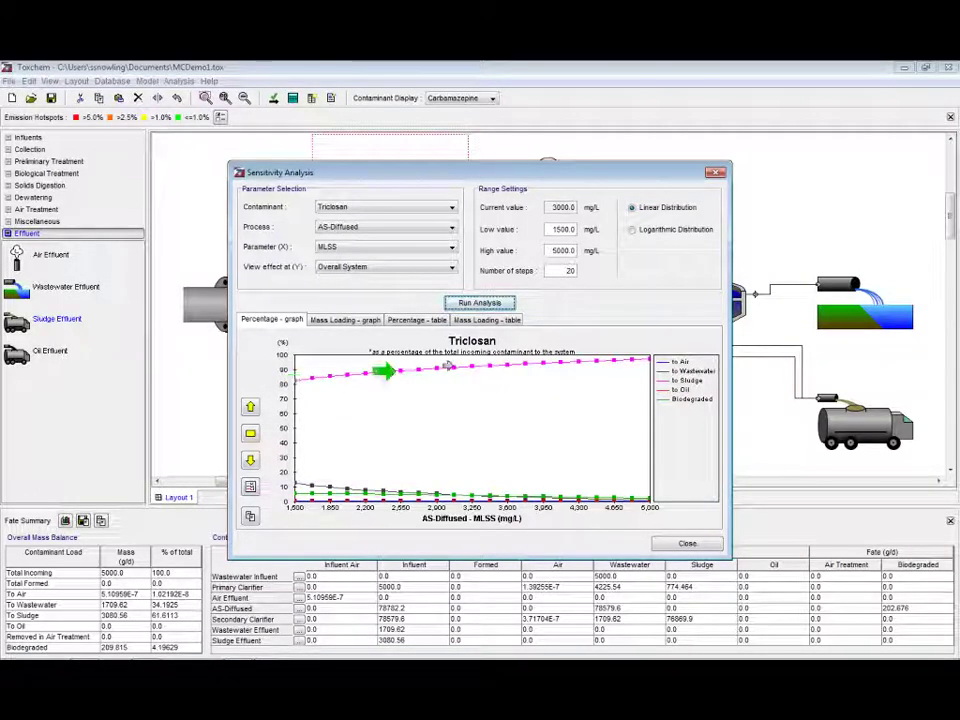
pyautogui.click(448, 366)
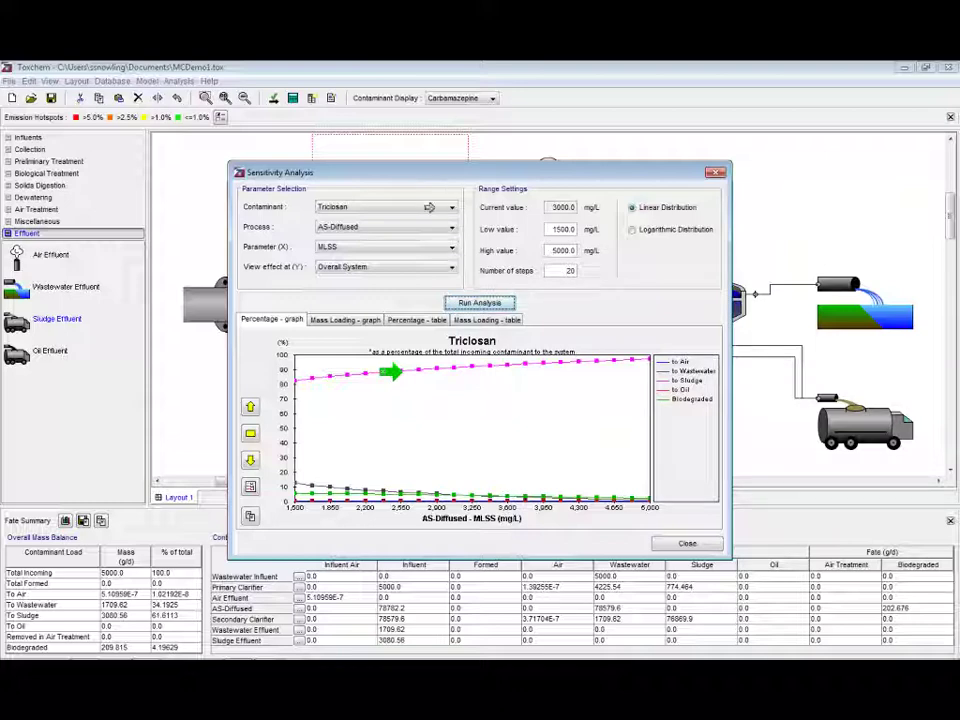
# - Run the MLSS sensitivity analysis for Carbamazepine
pyautogui.click(447, 208)
pyautogui.click(341, 240)
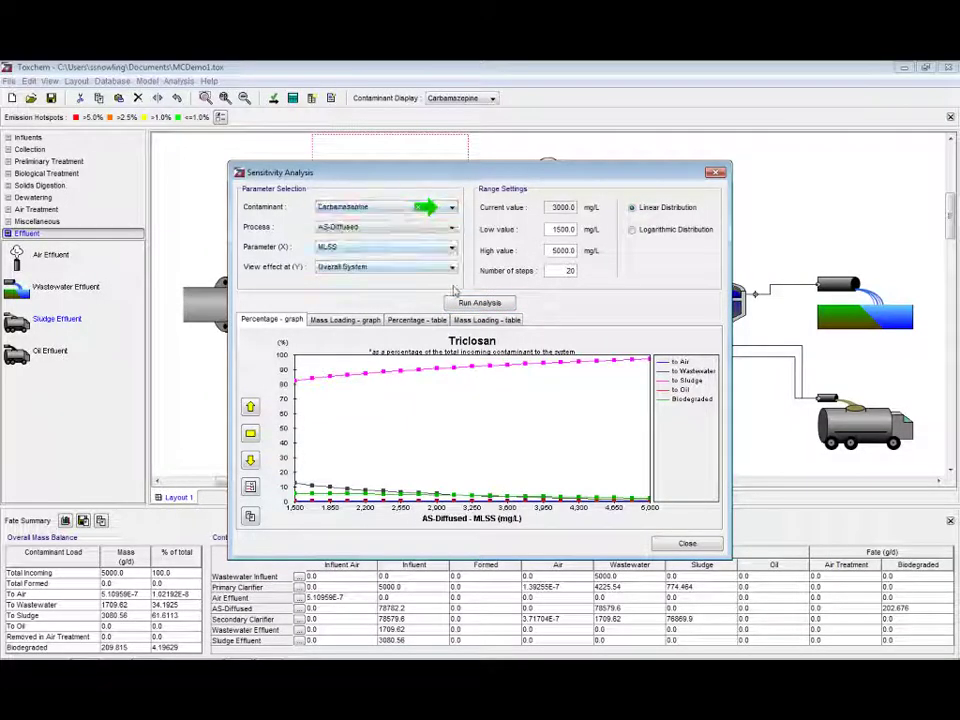
pyautogui.click(477, 303)
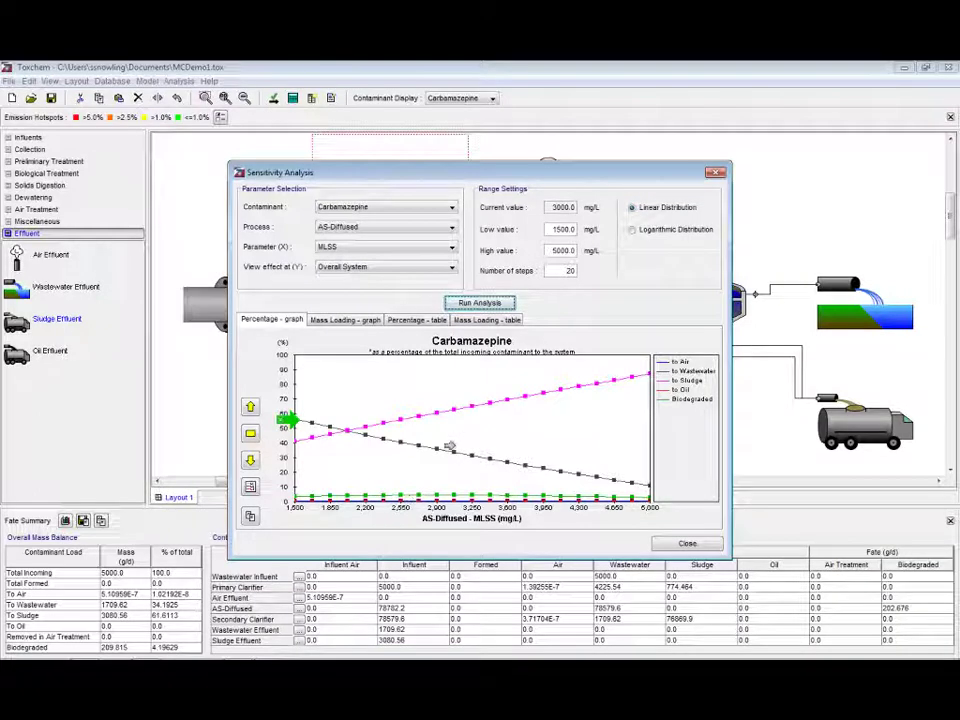
# - Trace Carbamazepine's to Sludge curve values, then close the sensitivity analysis
pyautogui.click(395, 422)
pyautogui.moveTo(397, 424); pyautogui.dragTo(541, 402)
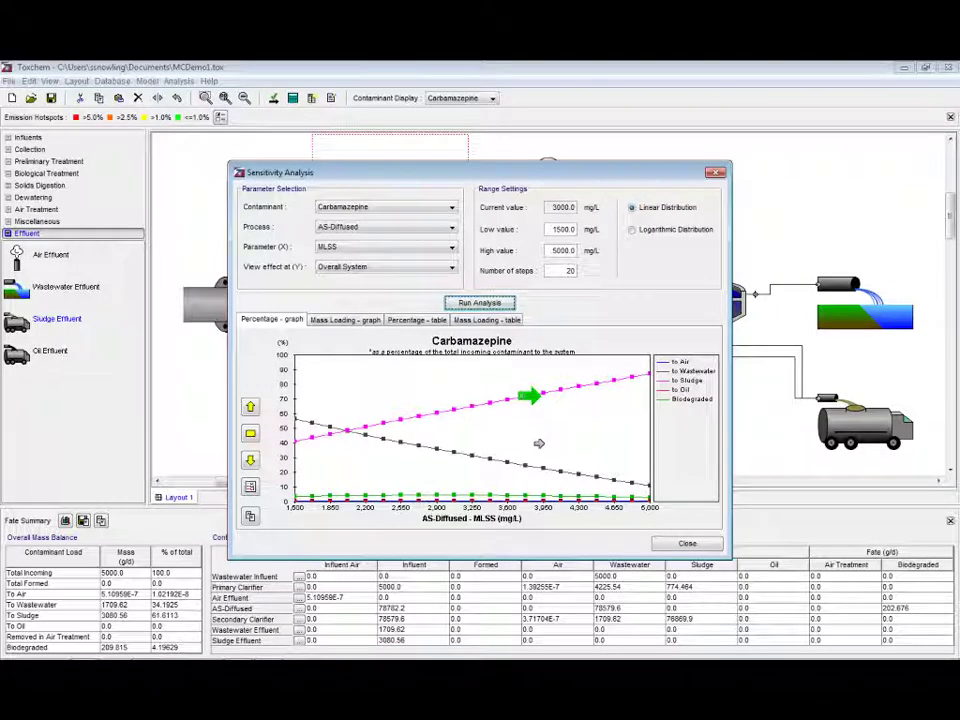
pyautogui.click(310, 441)
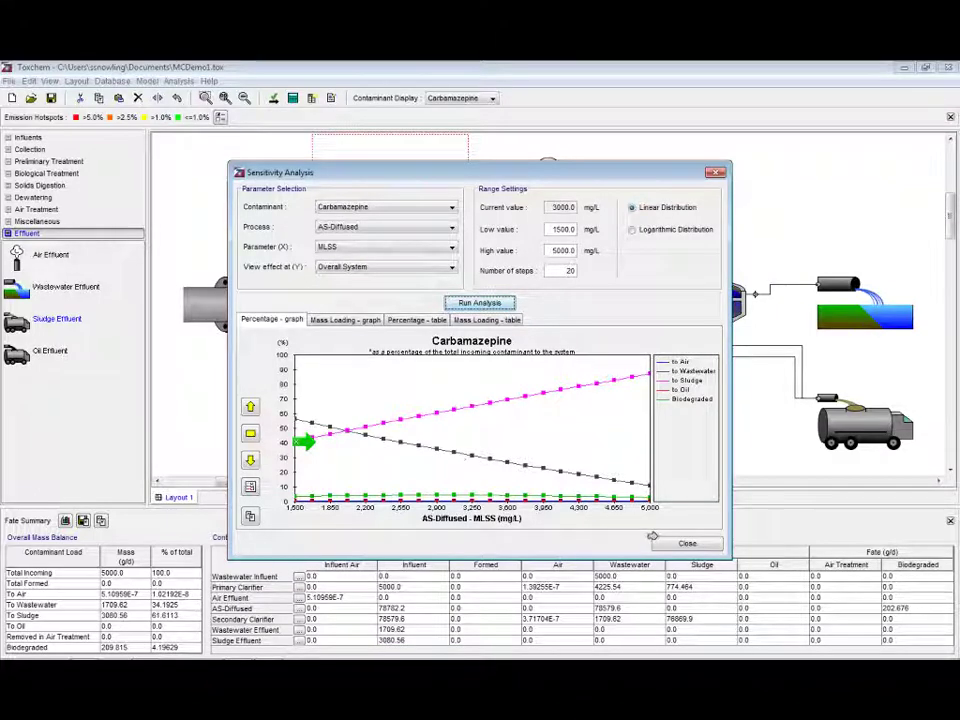
pyautogui.click(686, 543)
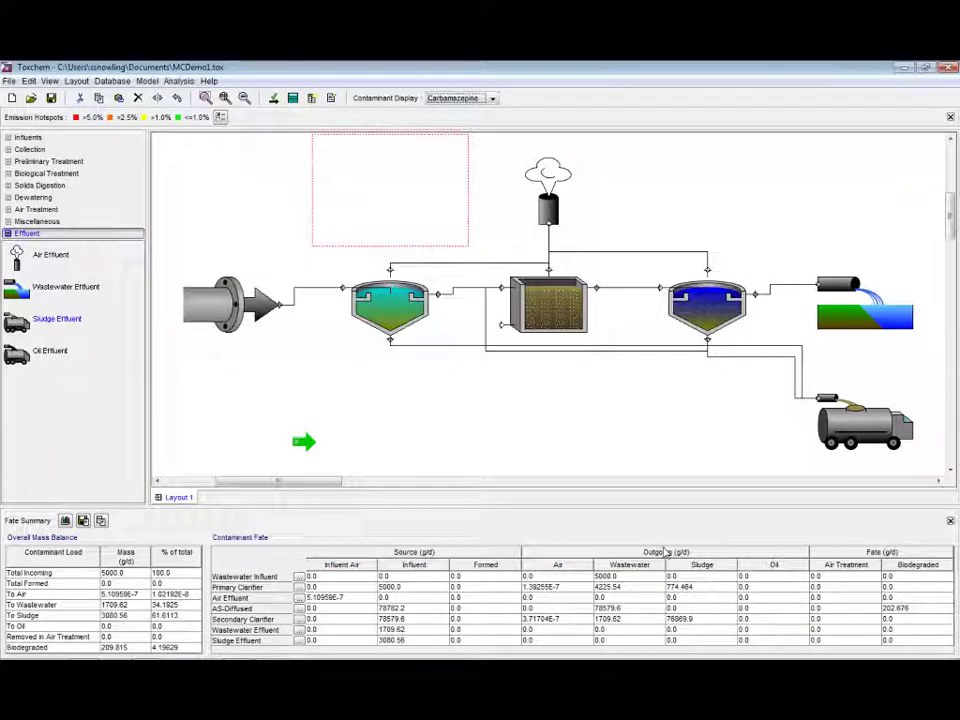
# - Load the Municipal Biological Nutrient Removal Plant sample layout
pyautogui.click(9, 81)
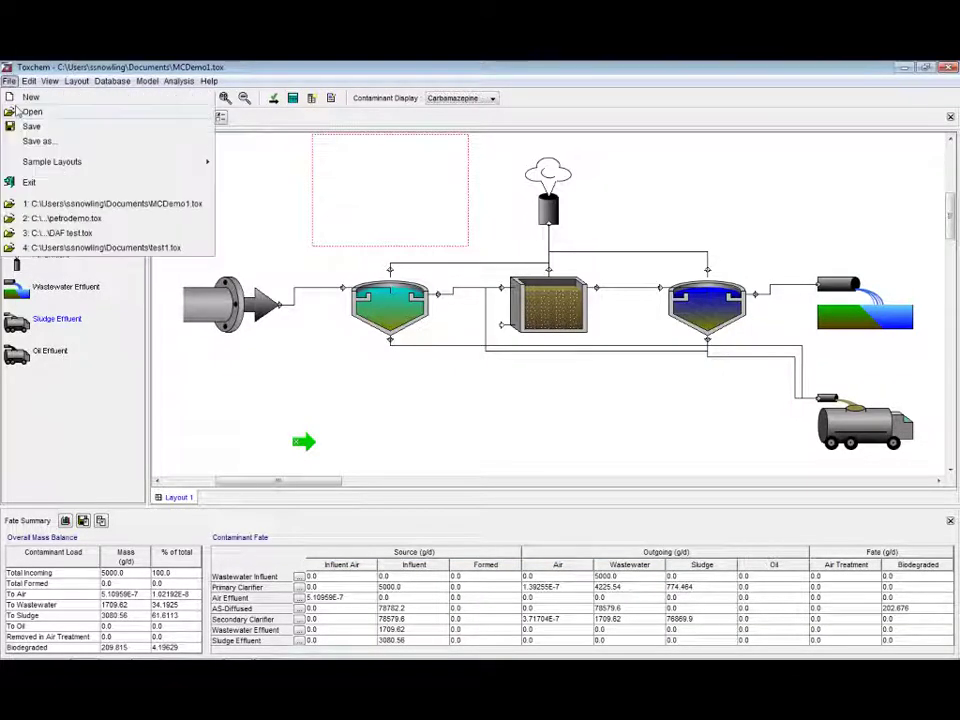
pyautogui.moveTo(22, 161)
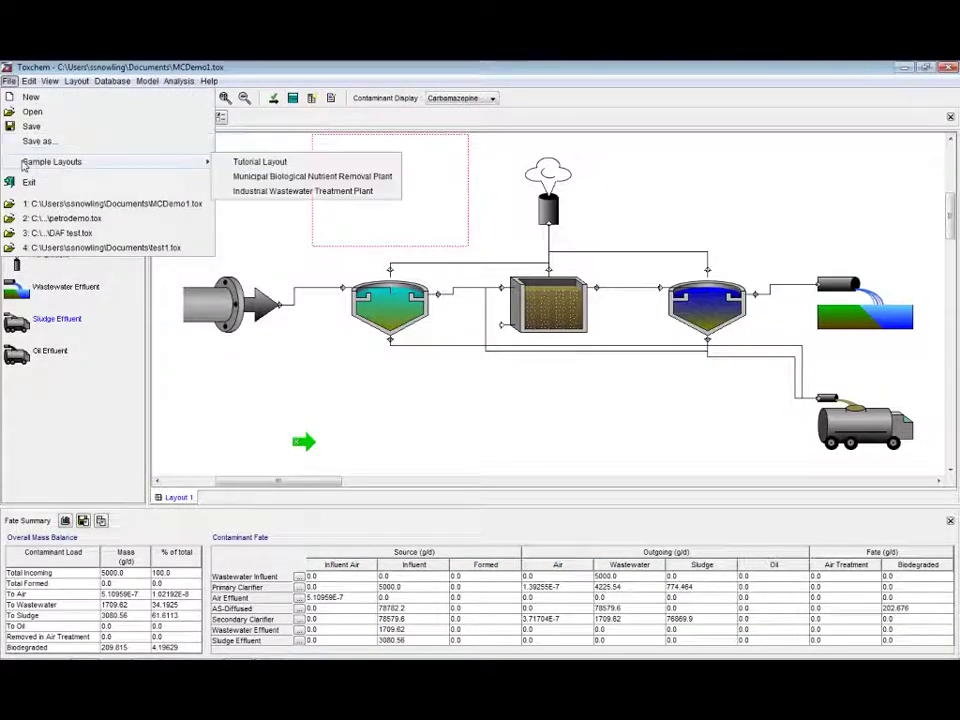
pyautogui.click(262, 179)
# - Review the influent's contaminants: five at 100.0 ug/L each
pyautogui.click(224, 97)
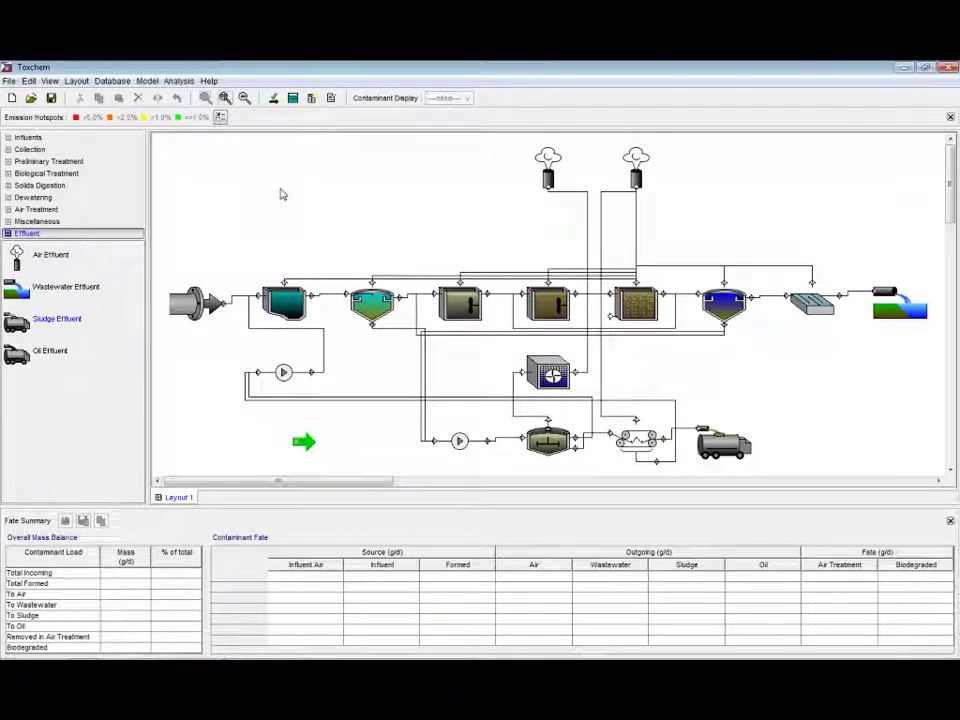
pyautogui.rightClick(193, 304)
pyautogui.click(200, 317)
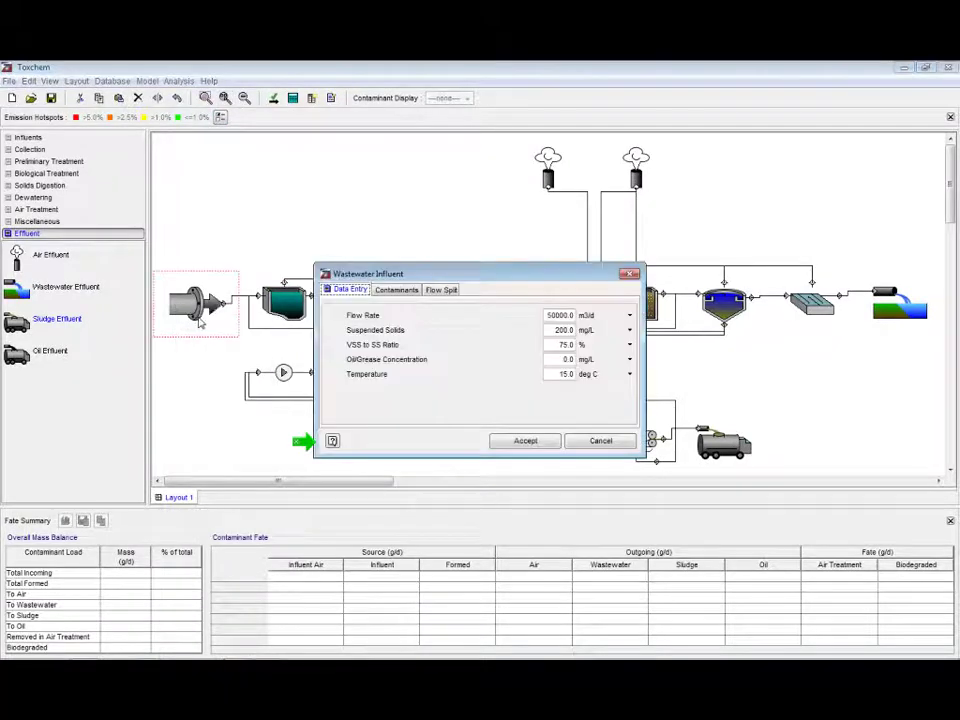
pyautogui.click(394, 289)
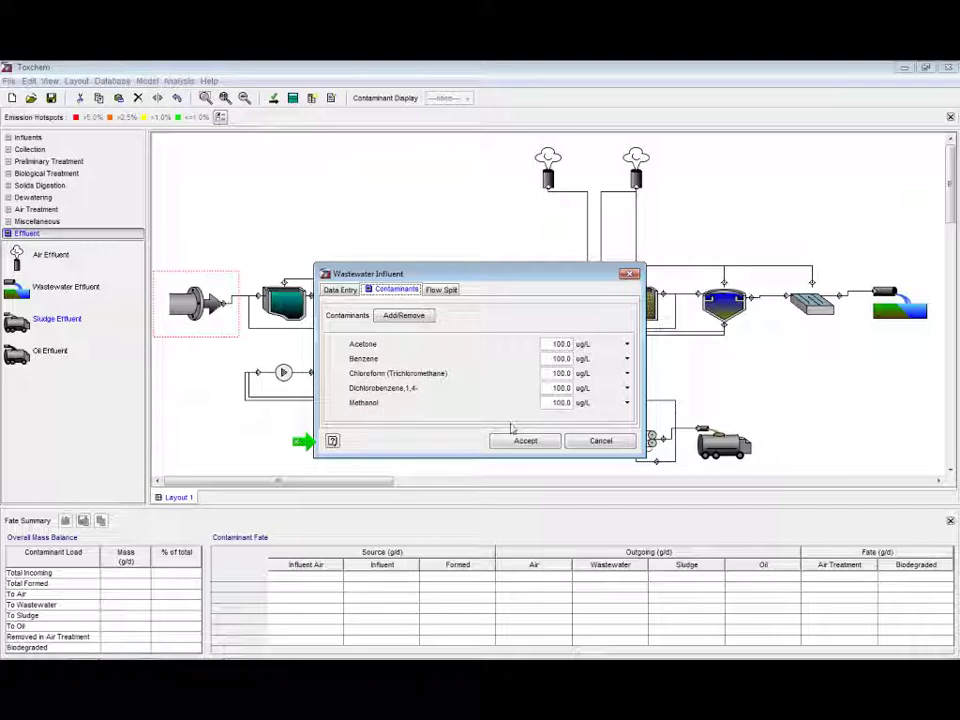
pyautogui.click(580, 443)
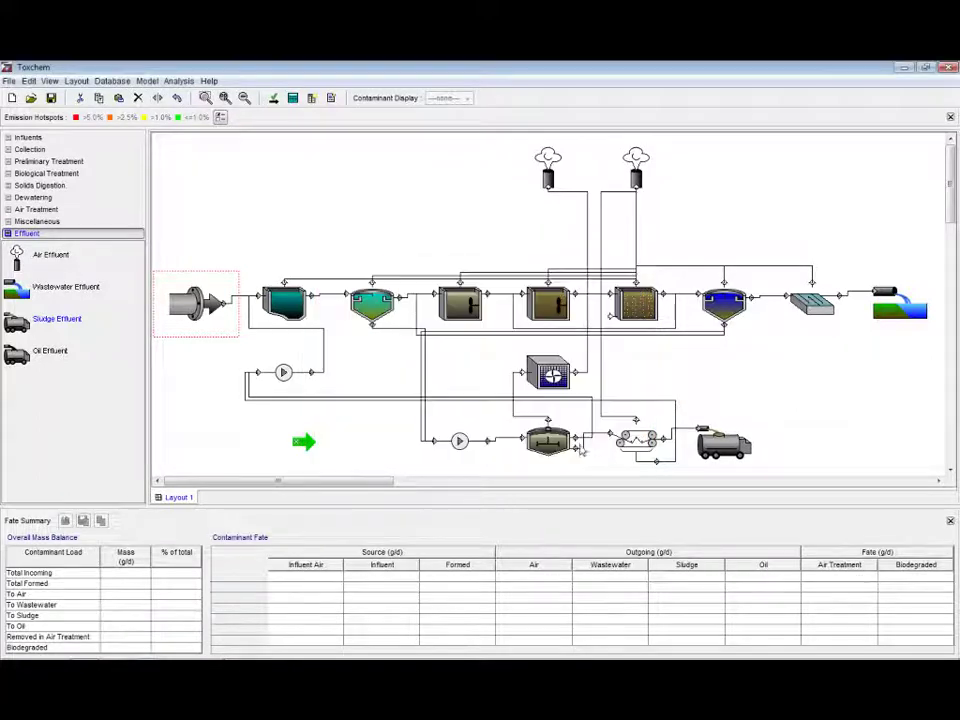
# - Solve the nutrient-removal layout, giving Acetone 98.4669% biodegraded and 1.18718% to air
pyautogui.click(294, 101)
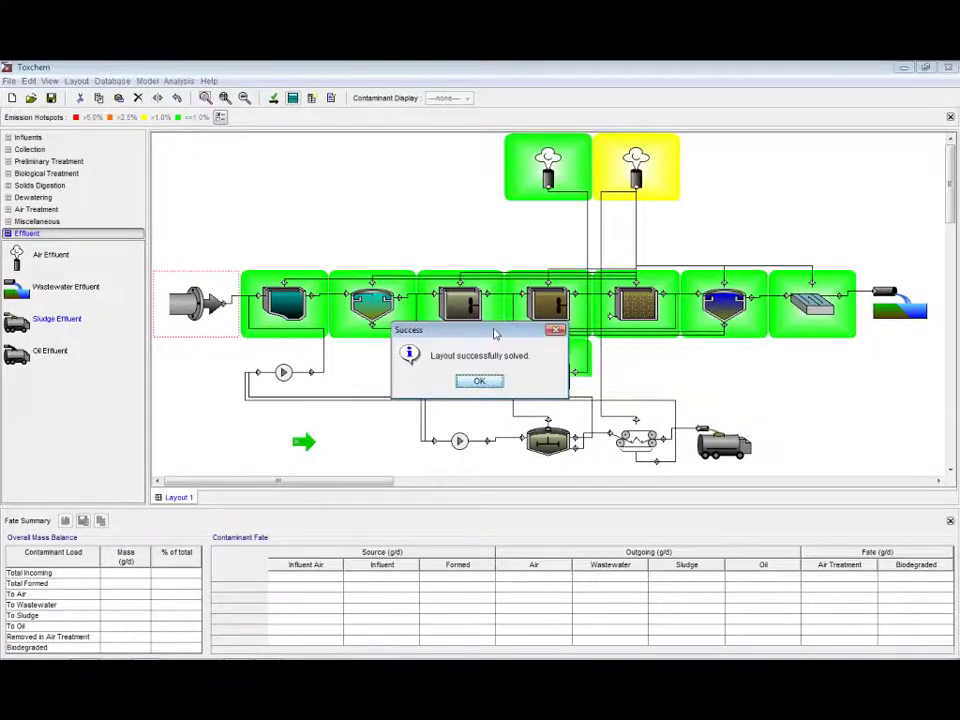
pyautogui.click(484, 382)
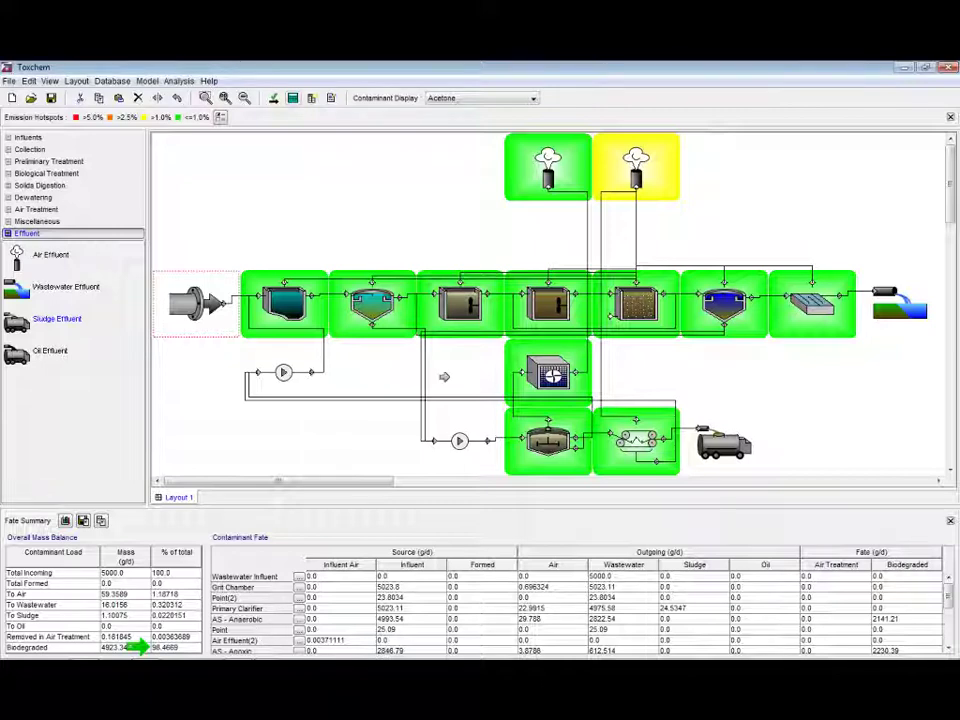
# - Display Chloroform results: 3302.35 g/d formed, 37.5012% to air, 41.6329% biodegraded
pyautogui.click(470, 98)
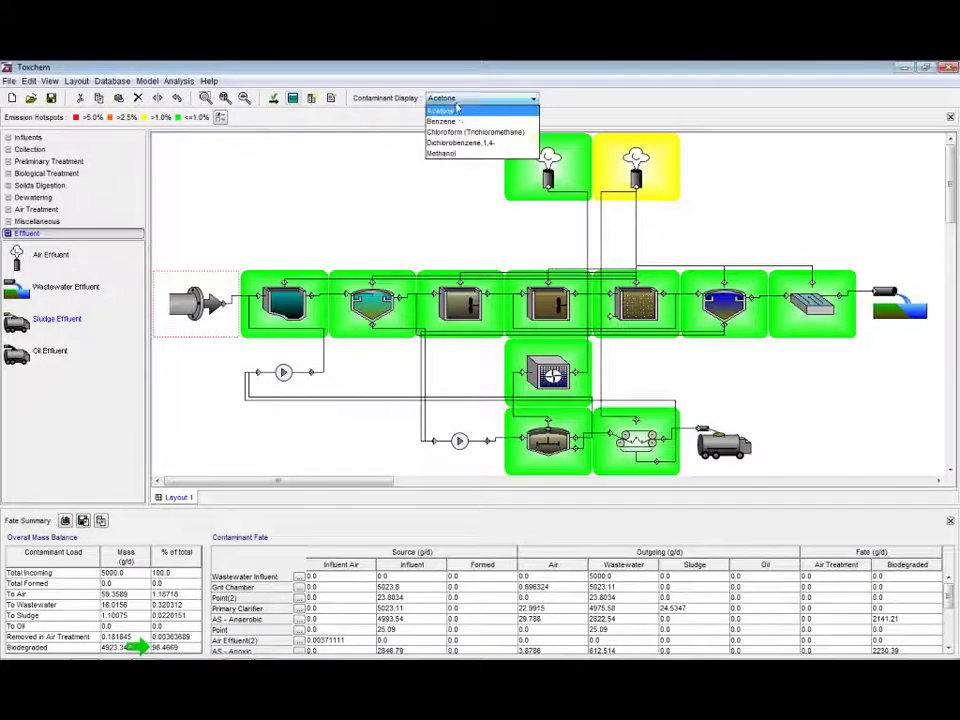
pyautogui.click(466, 131)
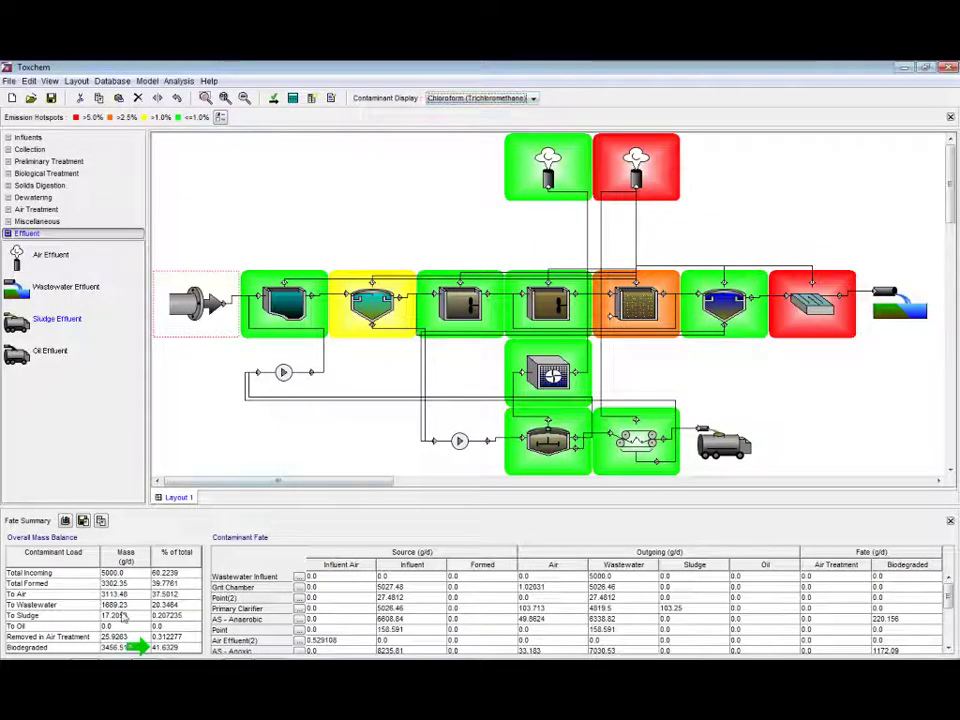
pyautogui.click(762, 362)
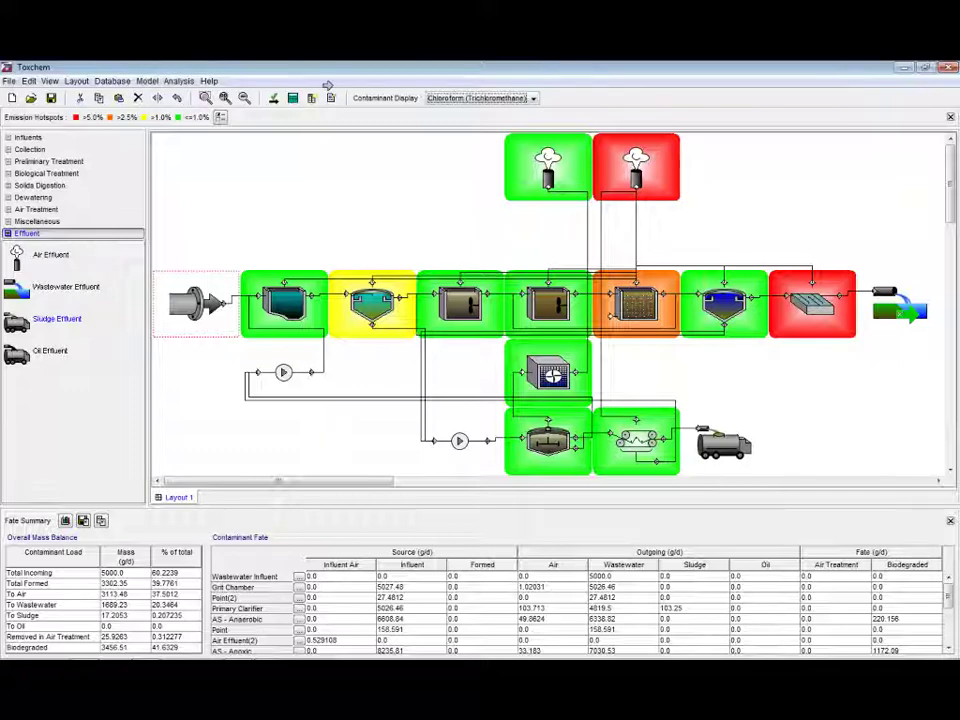
# - Run a new chloroform sensitivity analysis varying influent temperature from 5 to 25 deg C
pyautogui.click(178, 81)
pyautogui.click(215, 96)
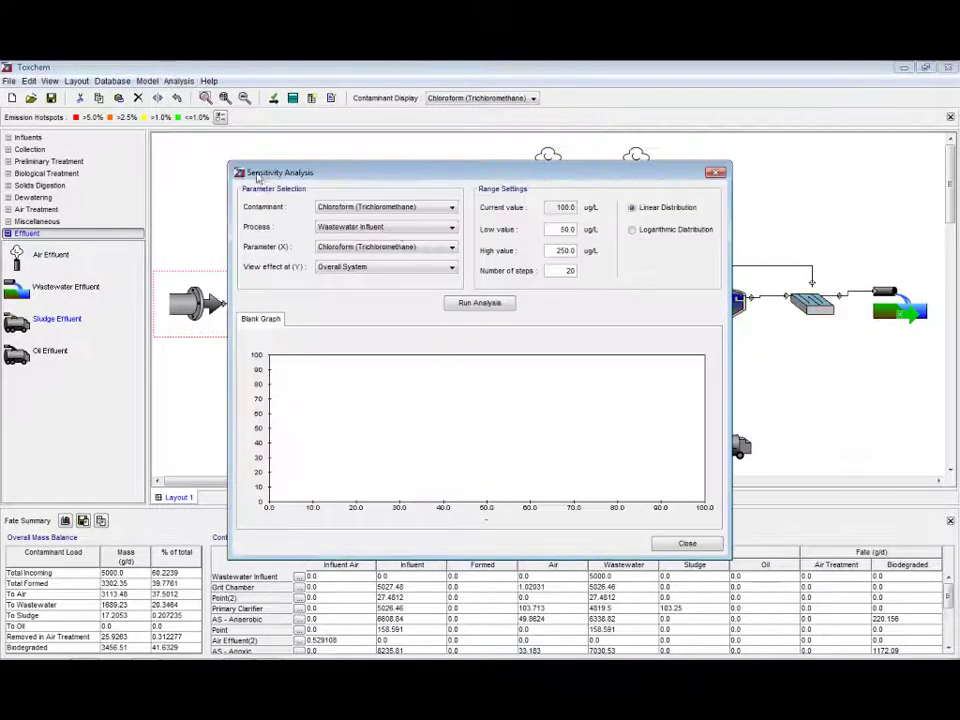
pyautogui.click(395, 246)
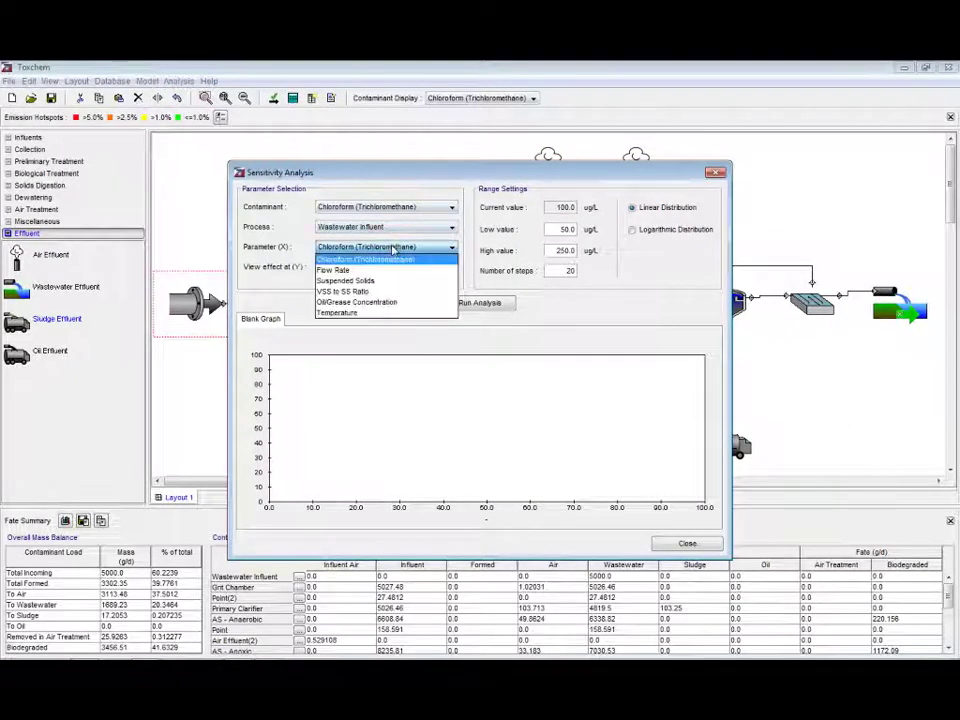
pyautogui.click(386, 312)
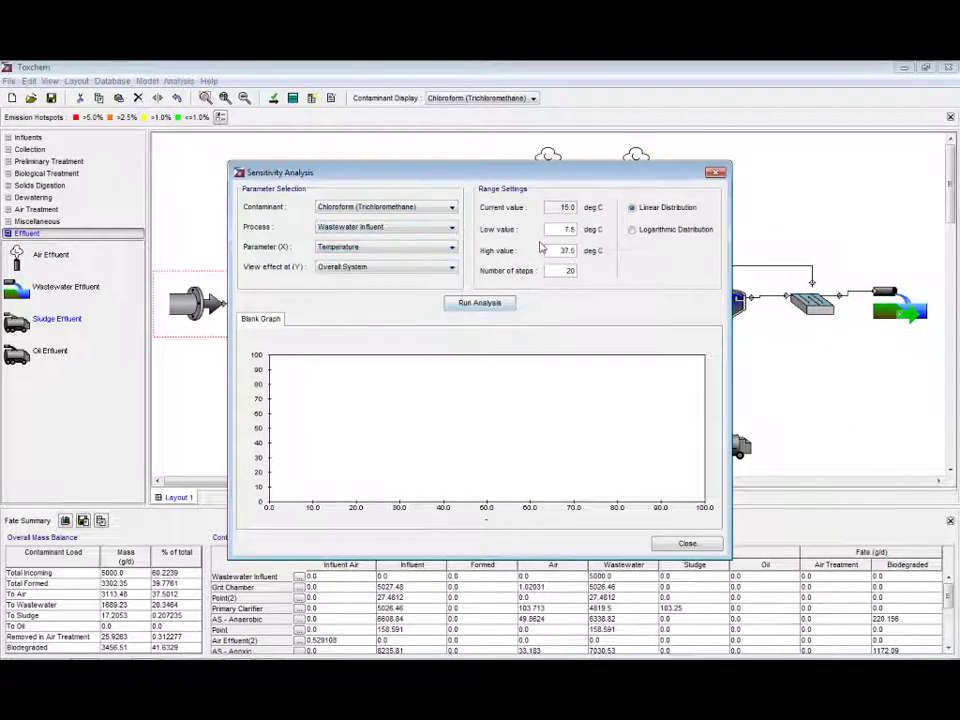
pyautogui.doubleClick(558, 229)
pyautogui.write('5')
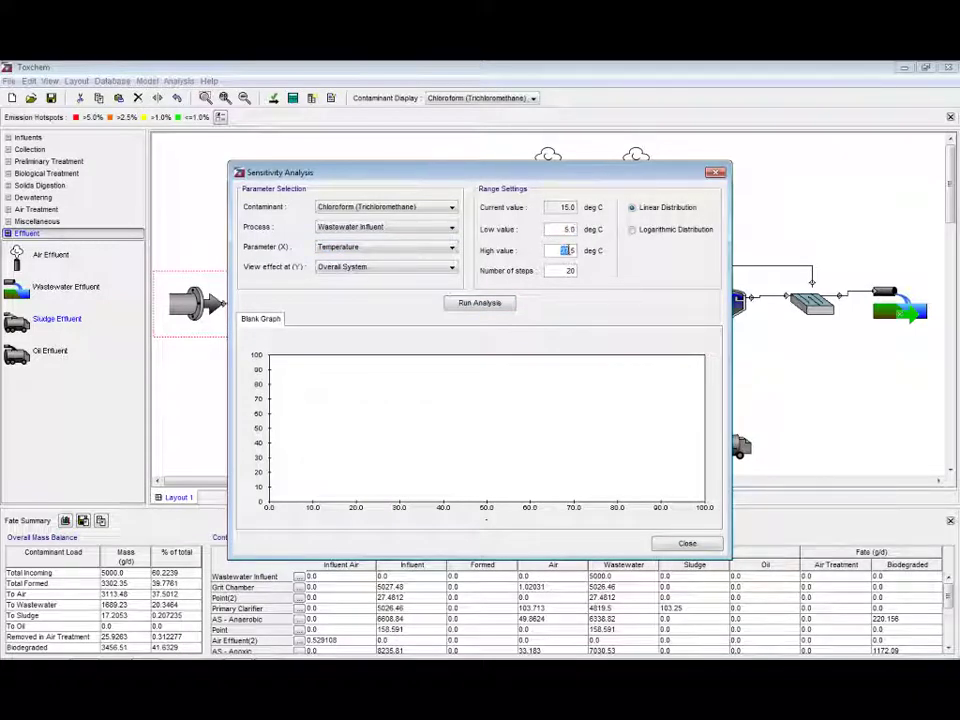
pyautogui.doubleClick(560, 250)
pyautogui.write('25')
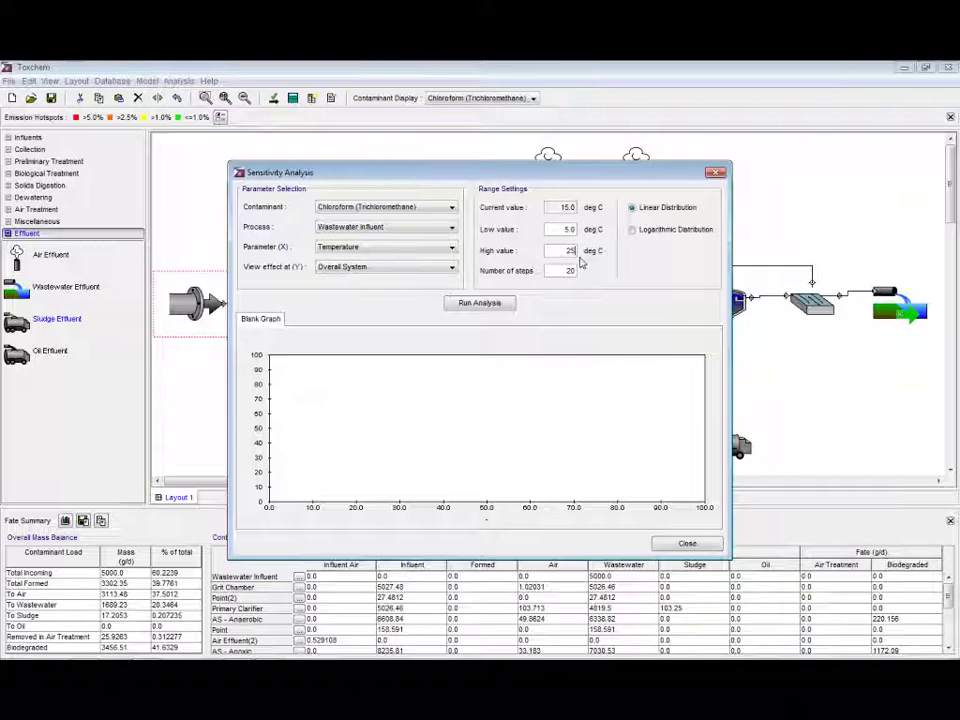
pyautogui.click(509, 304)
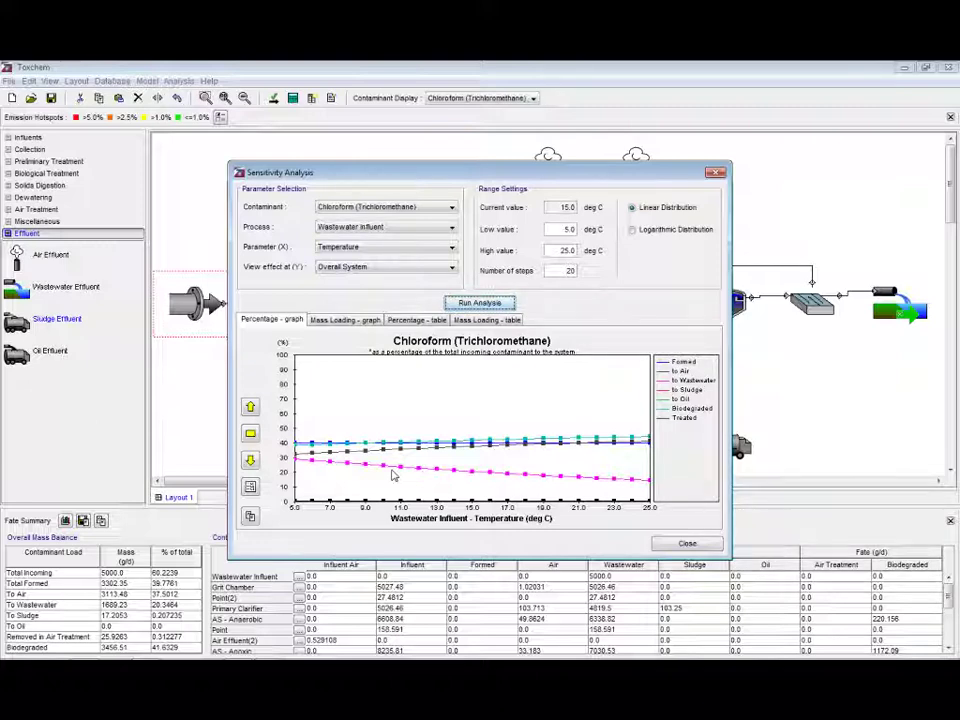
# - Close the results, load the Industrial Wastewater Treatment Plant sample, then open recent file petrodemo.tox
pyautogui.click(661, 543)
pyautogui.click(9, 80)
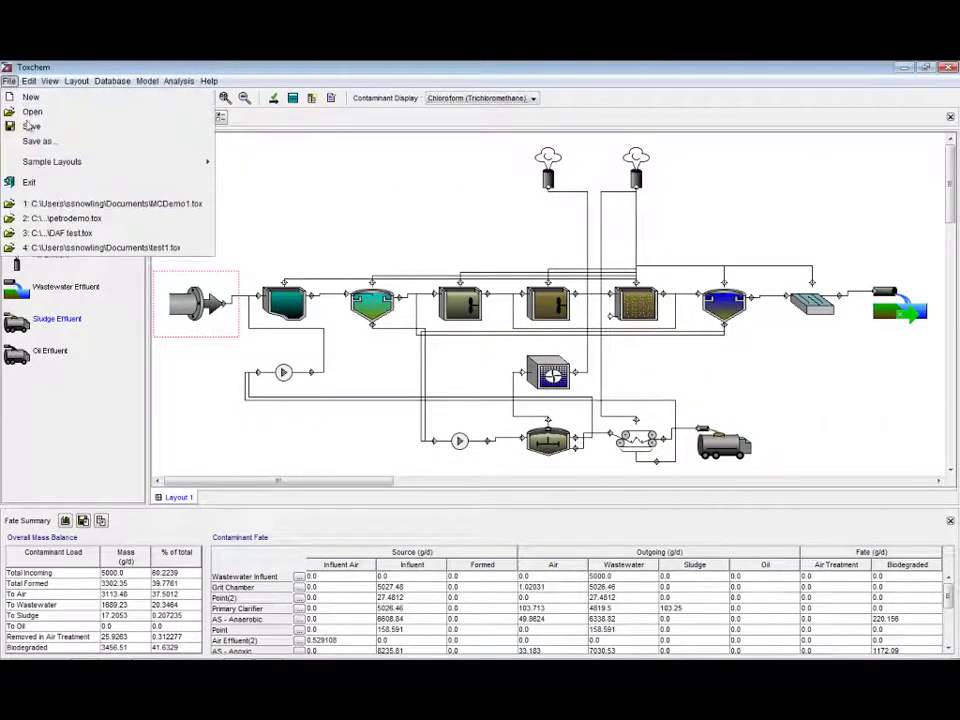
pyautogui.moveTo(45, 168)
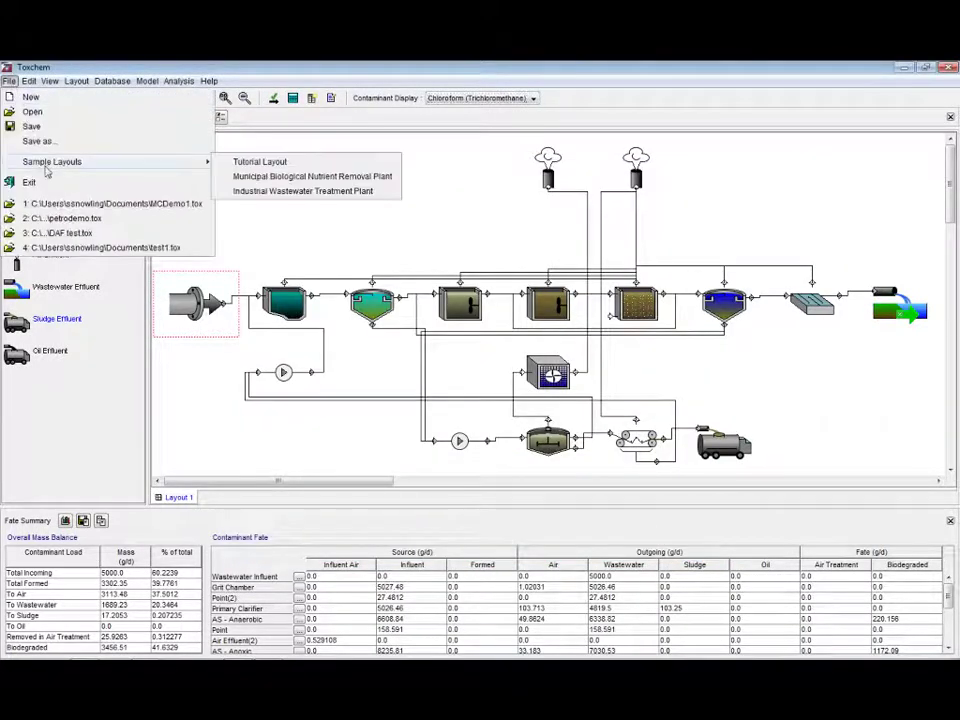
pyautogui.click(286, 193)
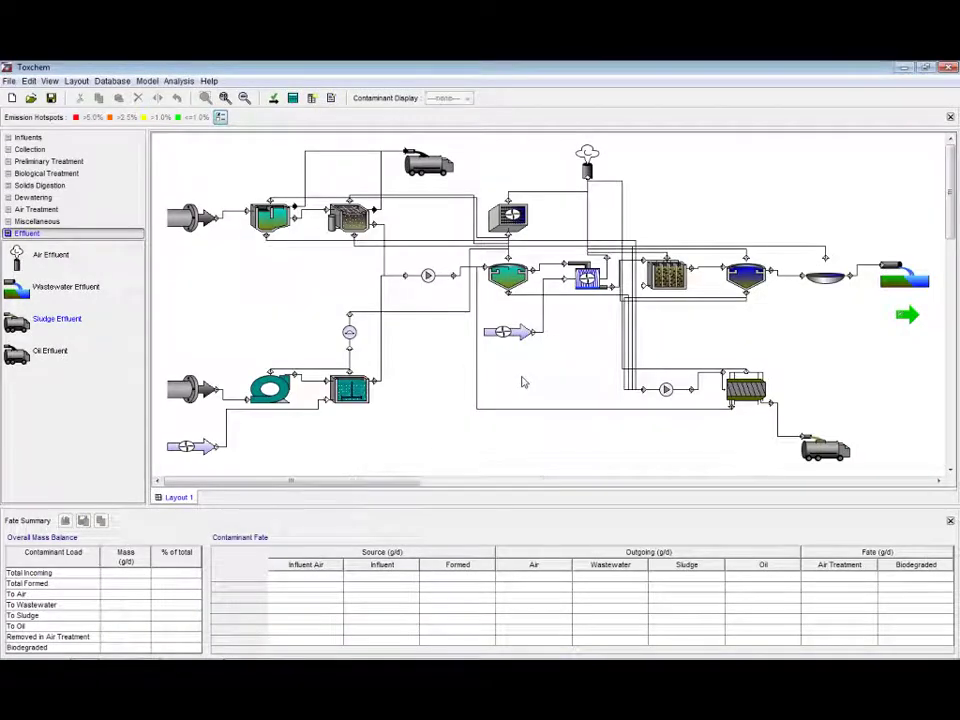
pyautogui.click(9, 81)
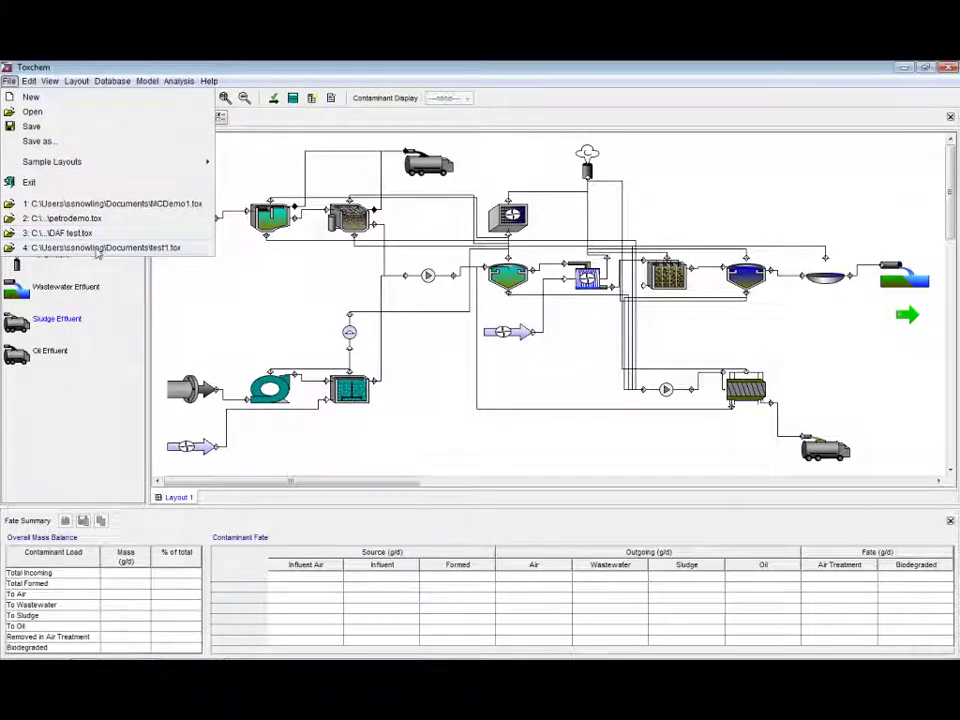
pyautogui.click(92, 218)
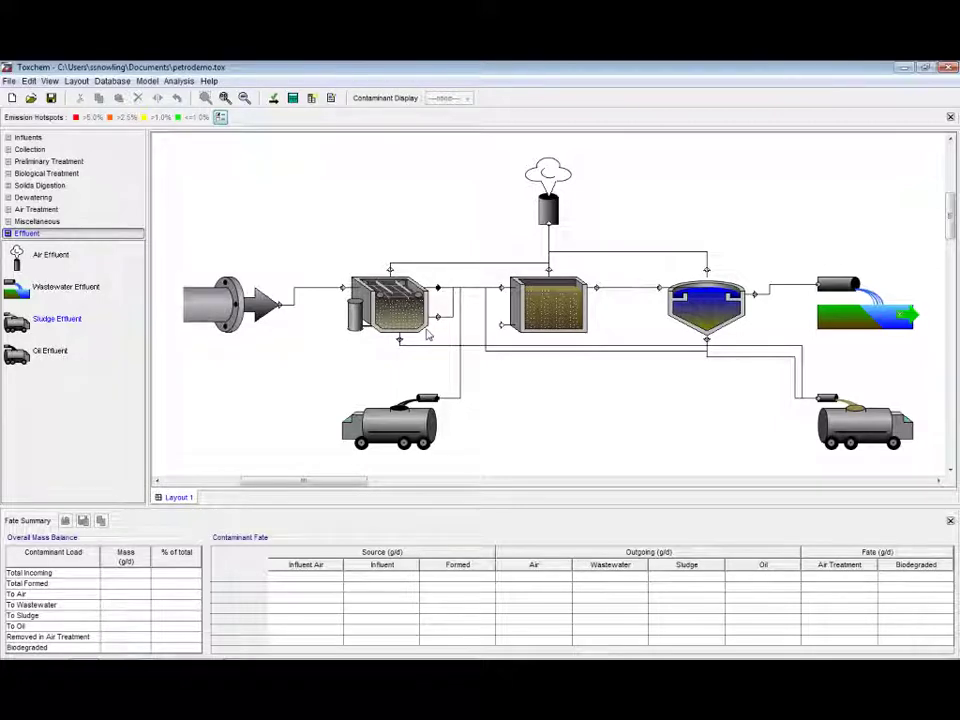
# - Review the wastewater influent's contaminant concentrations and close its parameters without changes
pyautogui.rightClick(231, 298)
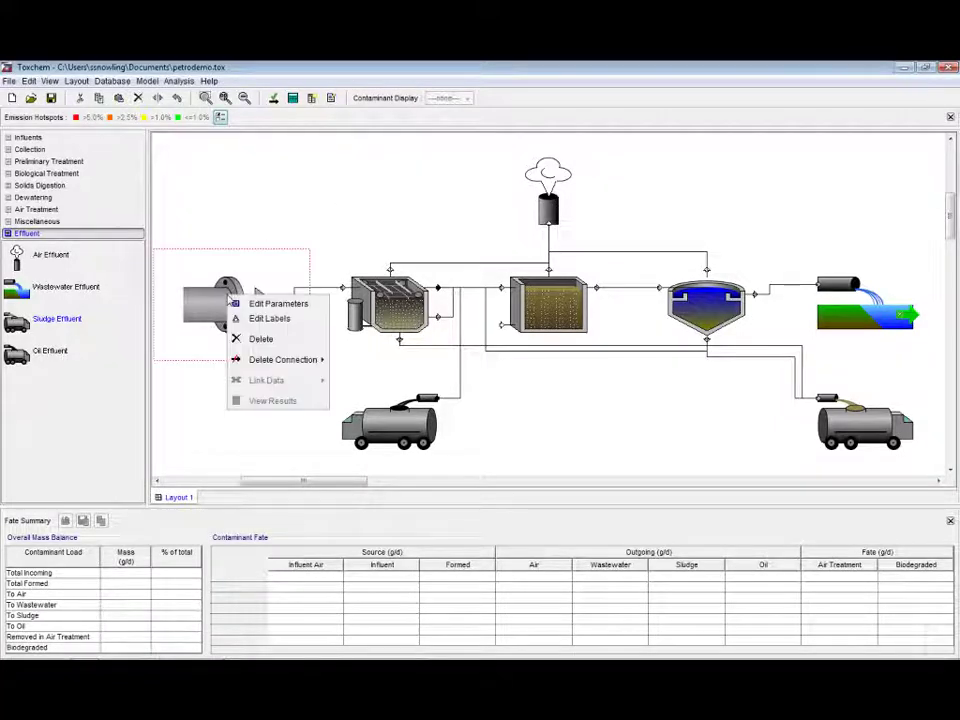
pyautogui.click(262, 302)
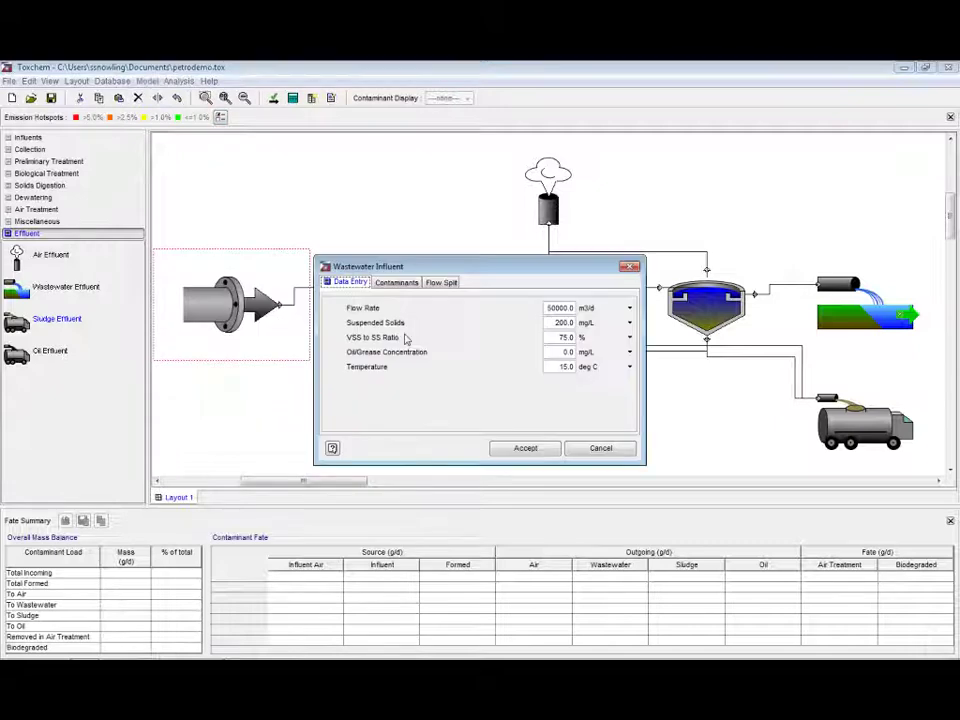
pyautogui.click(396, 282)
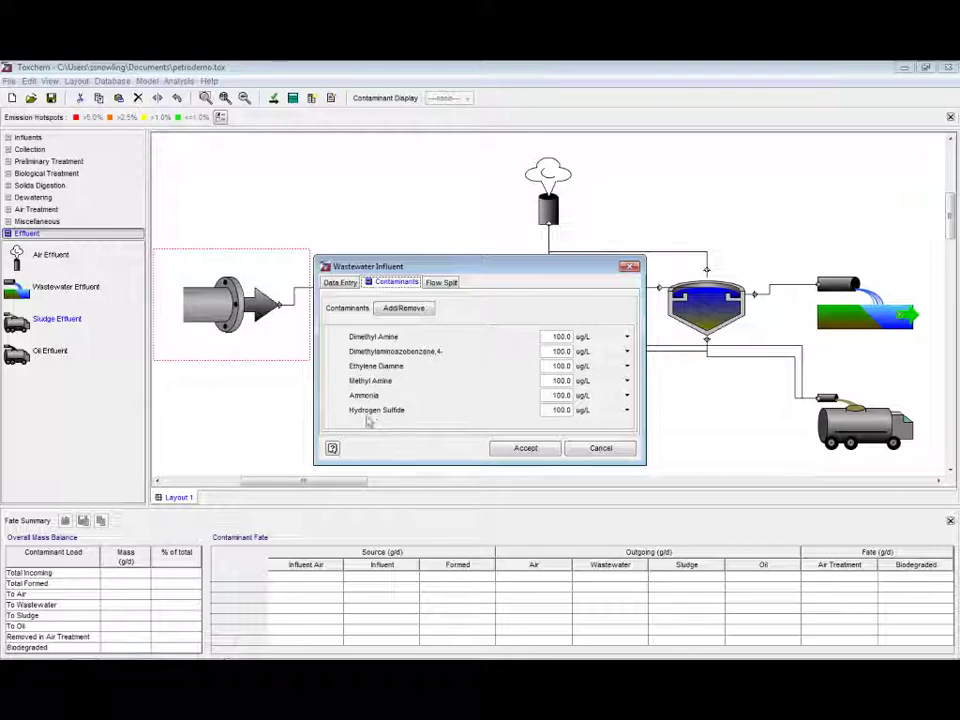
pyautogui.click(601, 448)
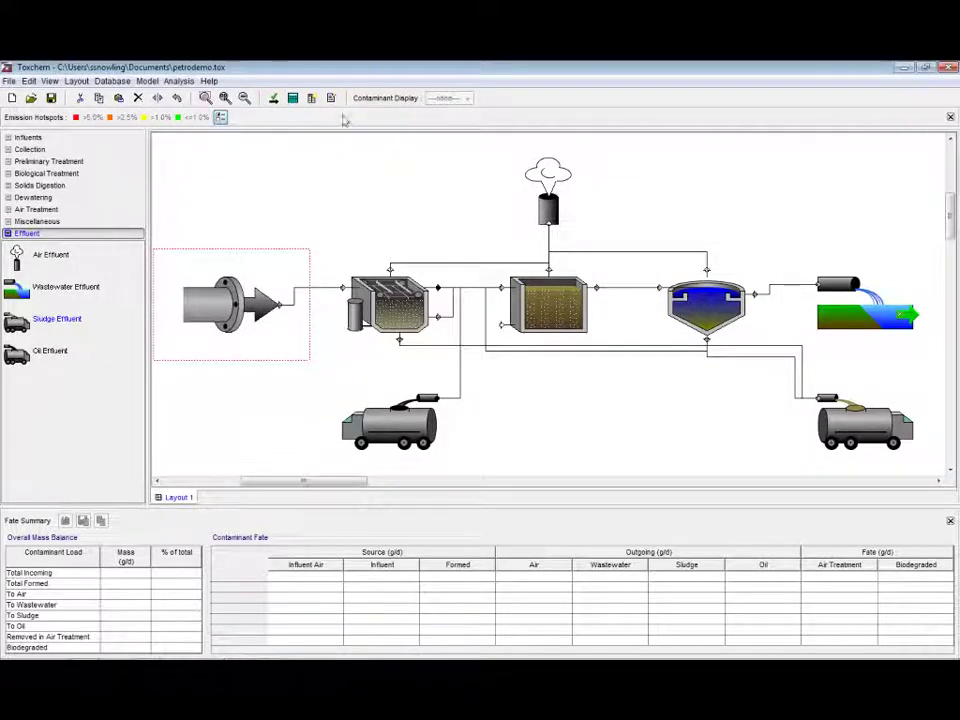
# - Solve the petrodemo layout, display Hydrogen Sulfide emission hotspots, and start a sensitivity analysis
pyautogui.click(292, 98)
pyautogui.click(479, 381)
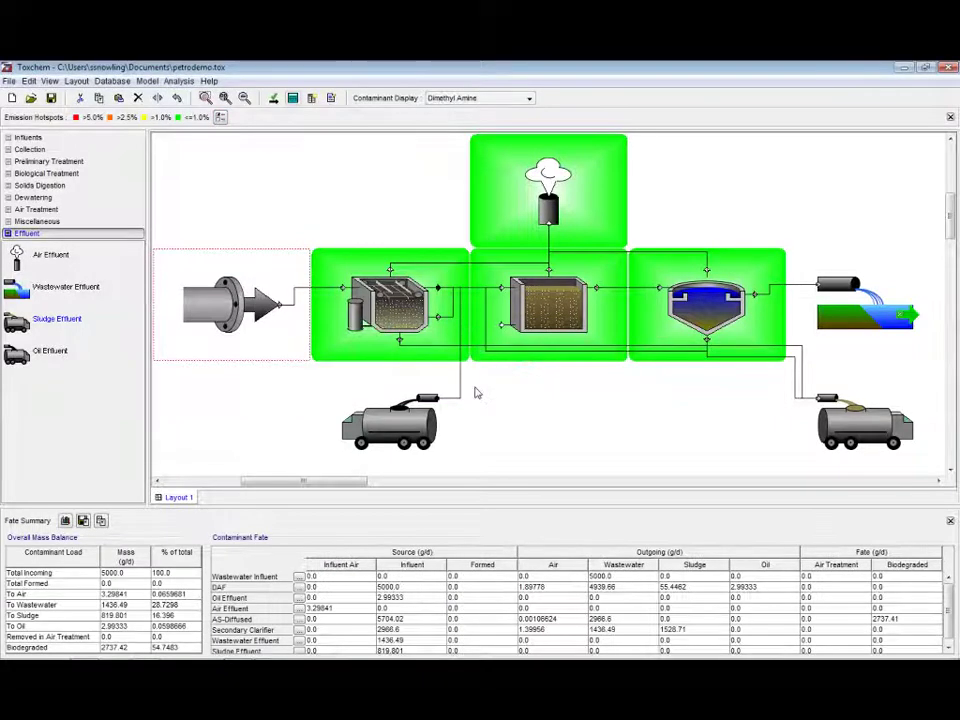
pyautogui.click(482, 98)
pyautogui.click(455, 163)
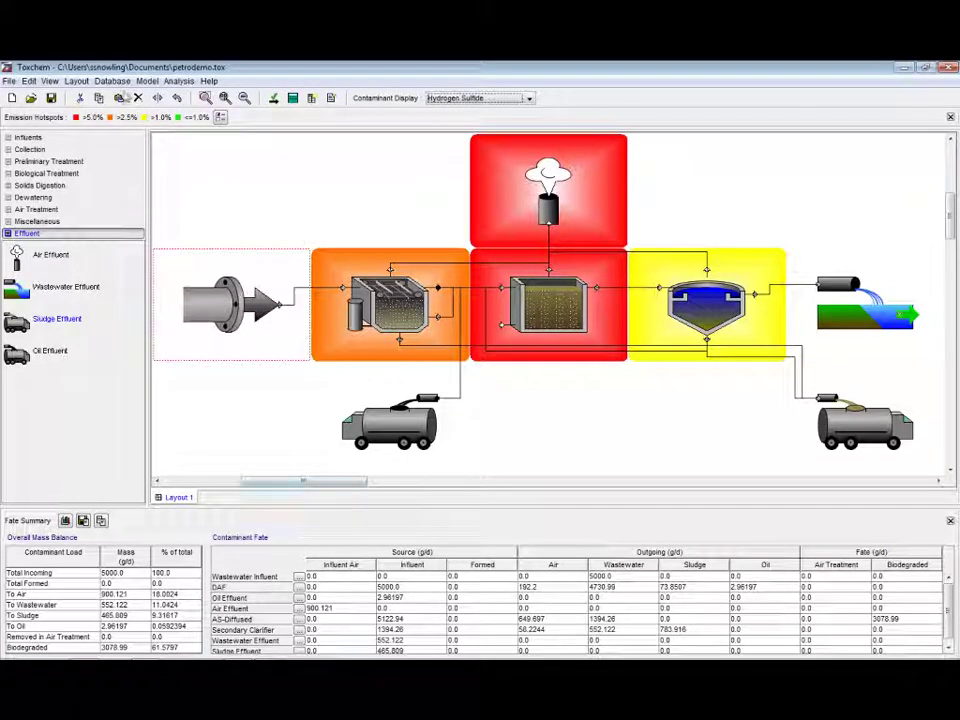
pyautogui.click(178, 80)
pyautogui.click(210, 94)
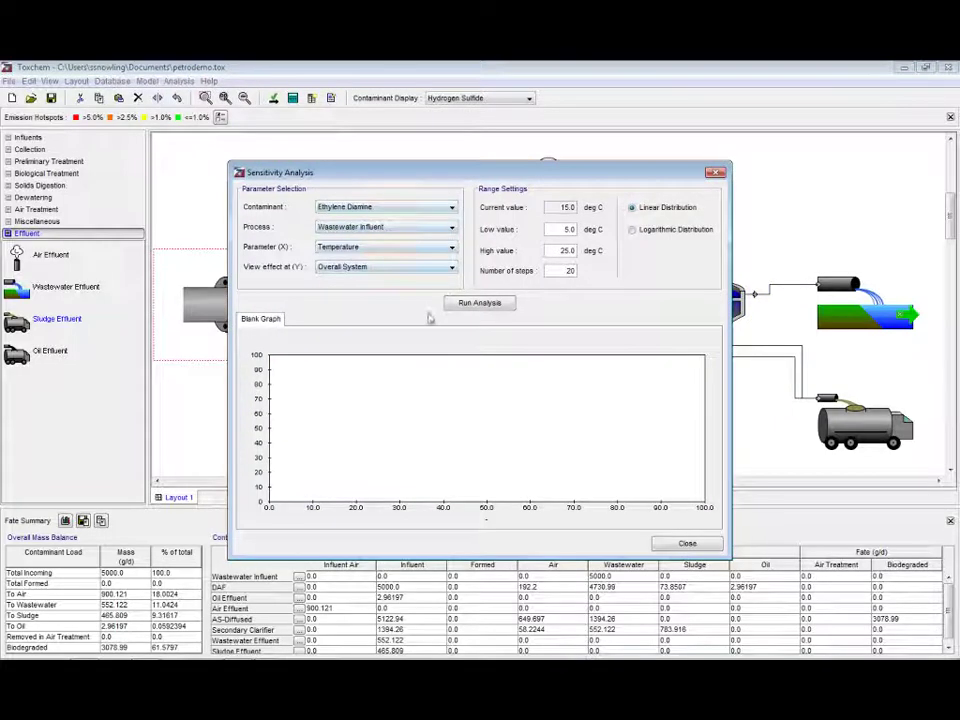
# - Set the analysis to Hydrogen Sulfide, process AS-Diffused, varying Local pH value
pyautogui.click(380, 210)
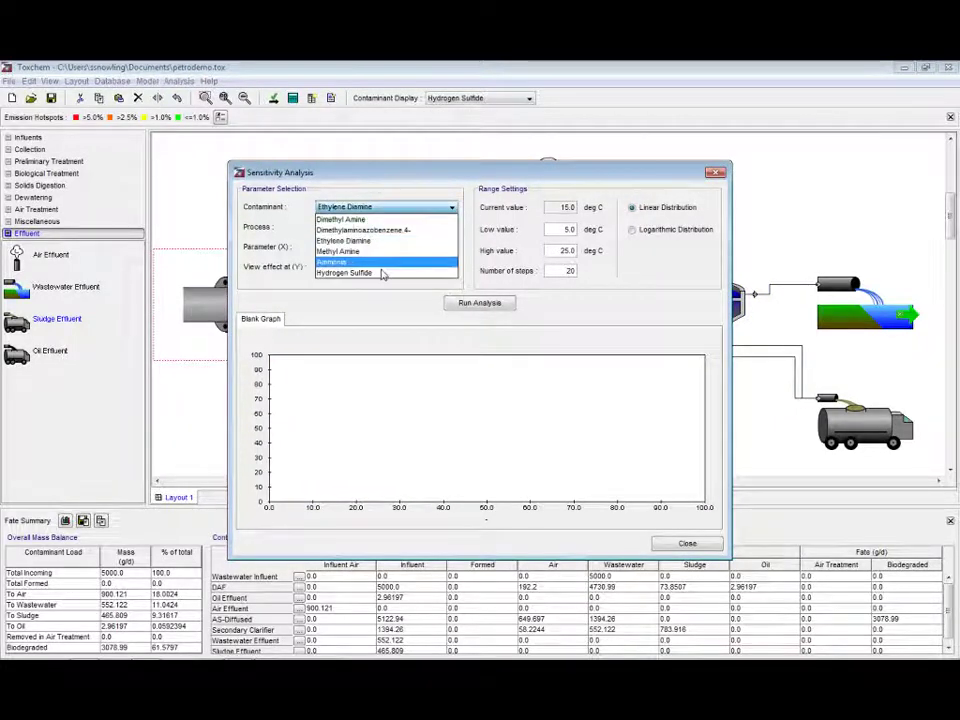
pyautogui.click(382, 272)
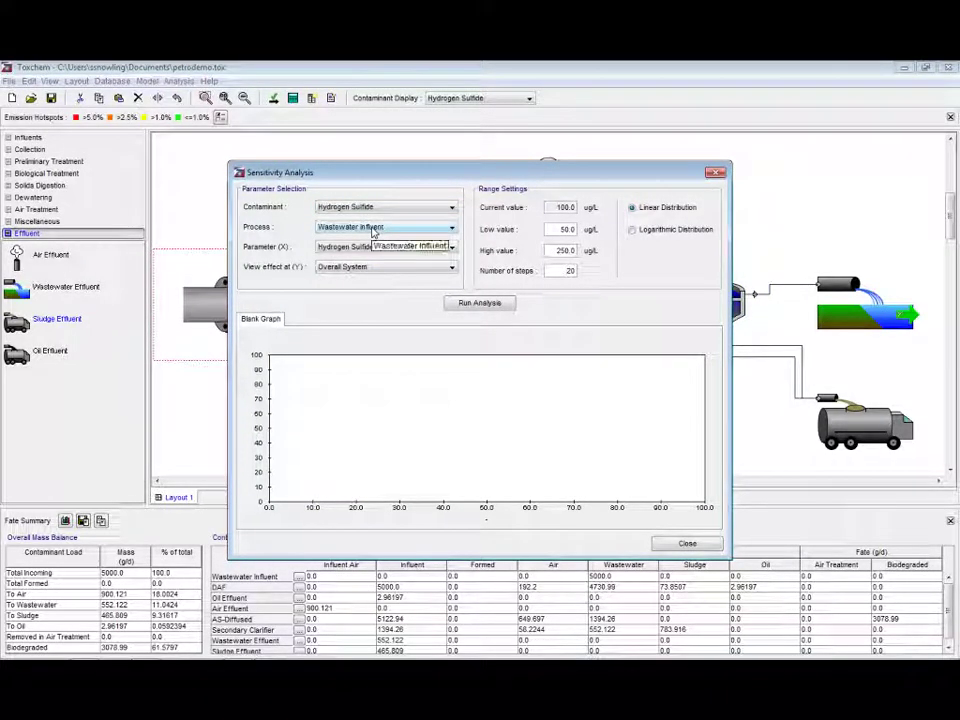
pyautogui.click(375, 228)
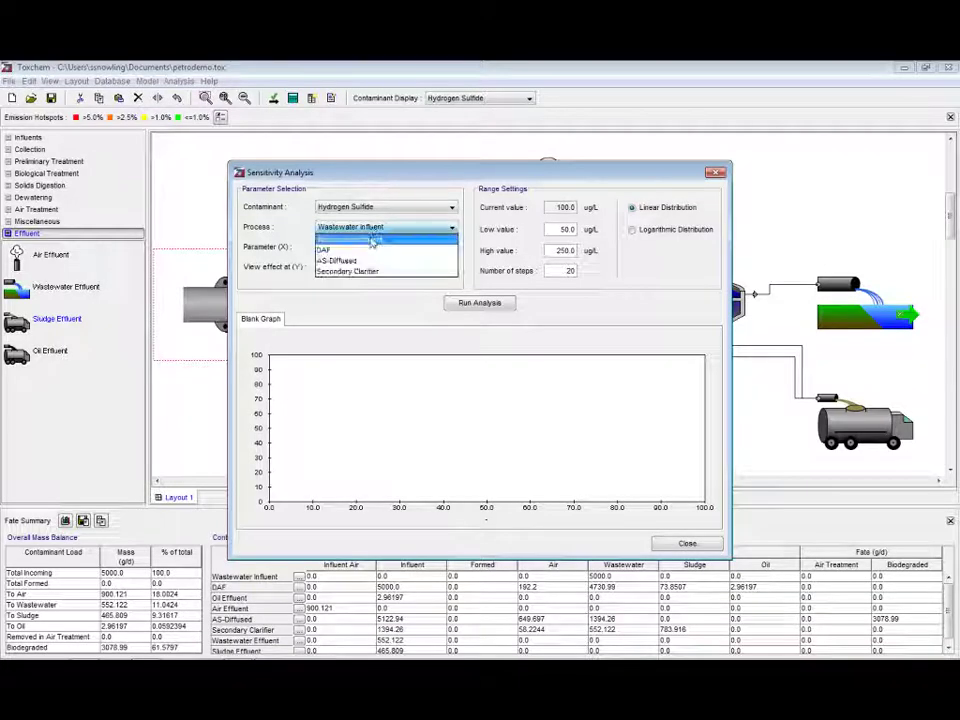
pyautogui.click(371, 263)
pyautogui.click(380, 247)
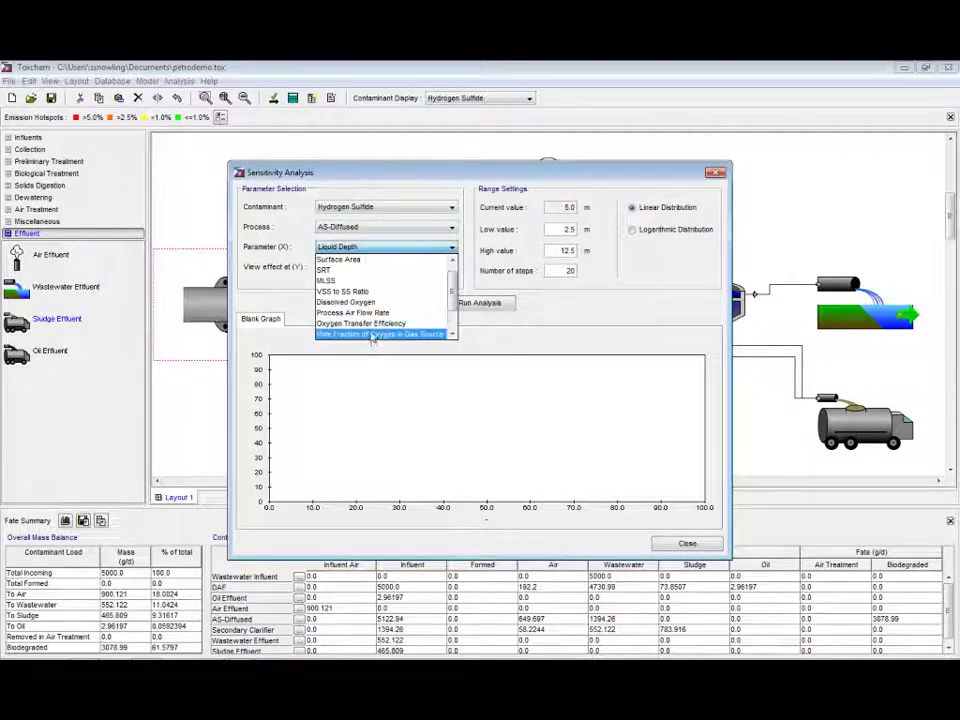
pyautogui.scroll(-1, 373, 340)
pyautogui.click(373, 330)
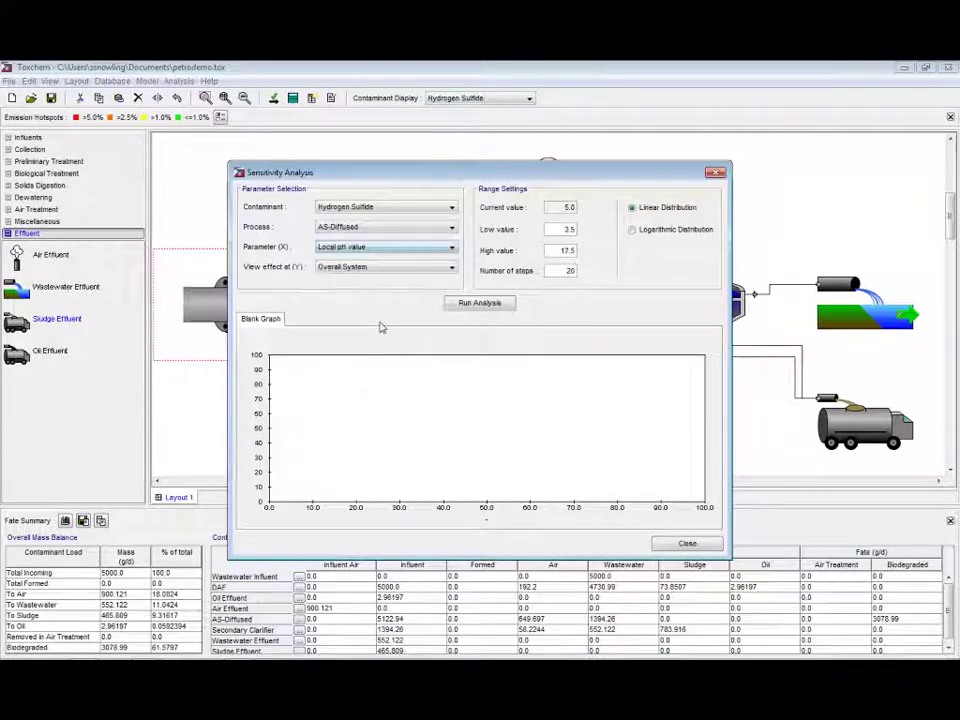
# - Set the pH range from 4.0 to 12.0 and run the analysis
pyautogui.moveTo(566, 230); pyautogui.dragTo(592, 258)
pyautogui.write('4.0')
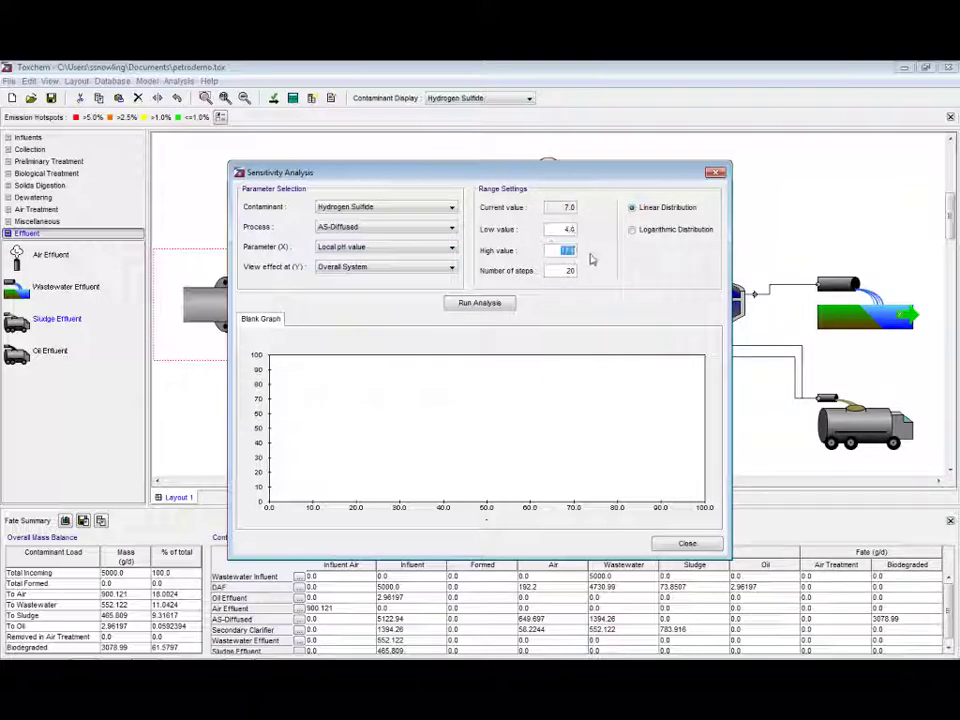
pyautogui.write('12.0')
pyautogui.click(508, 302)
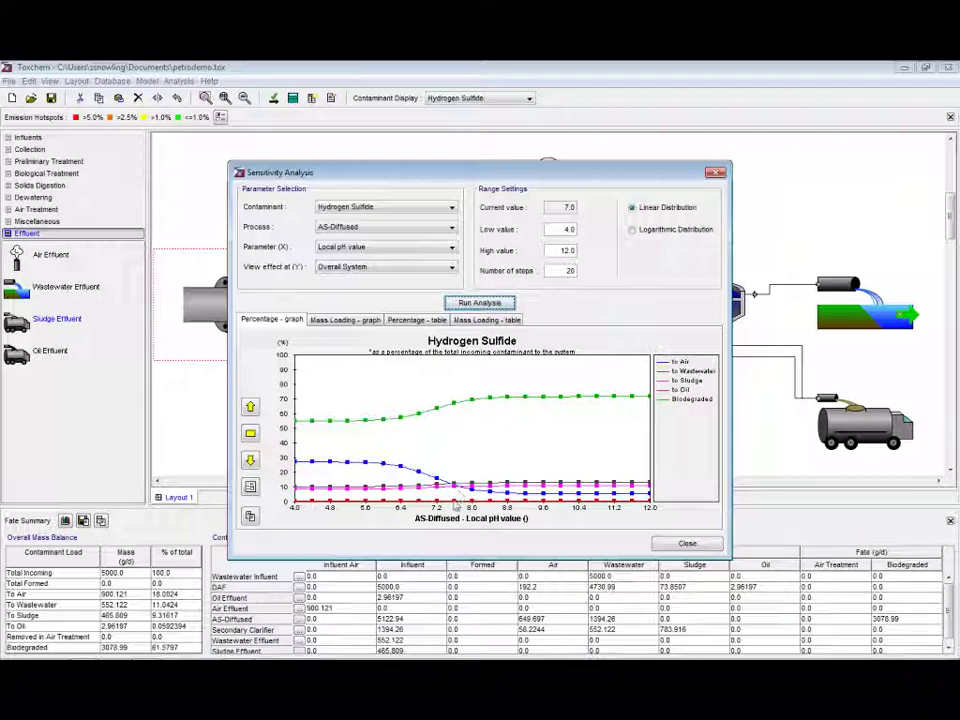
pyautogui.moveTo(458, 506)
# - Close the Toxchem analysis and resume the PowerPoint slide show on the Toxchem Applications slide
pyautogui.click(687, 543)
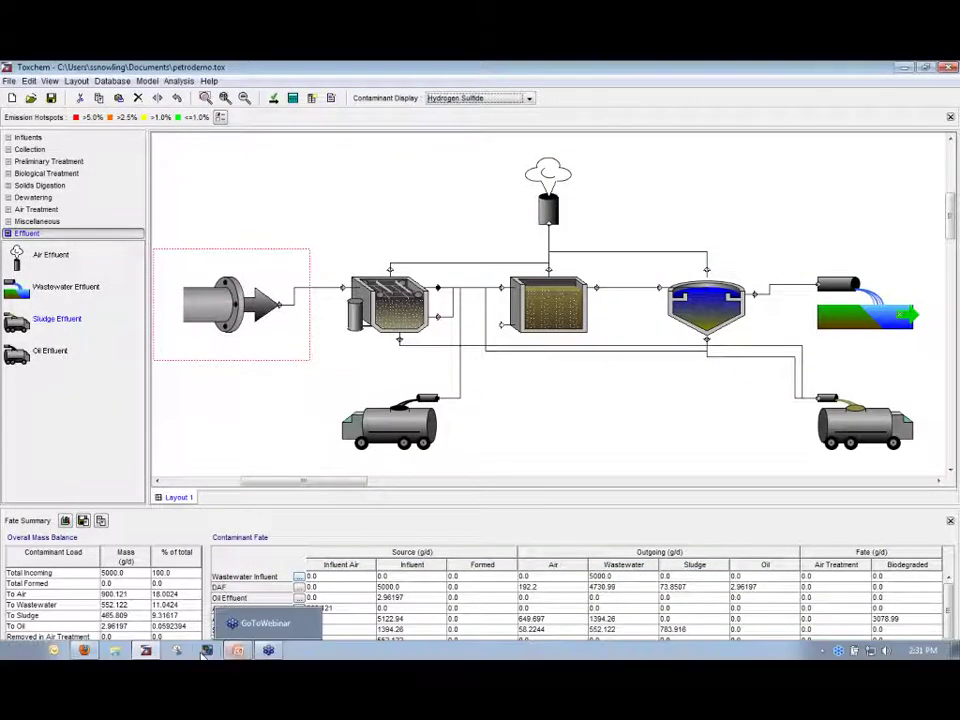
pyautogui.click(238, 650)
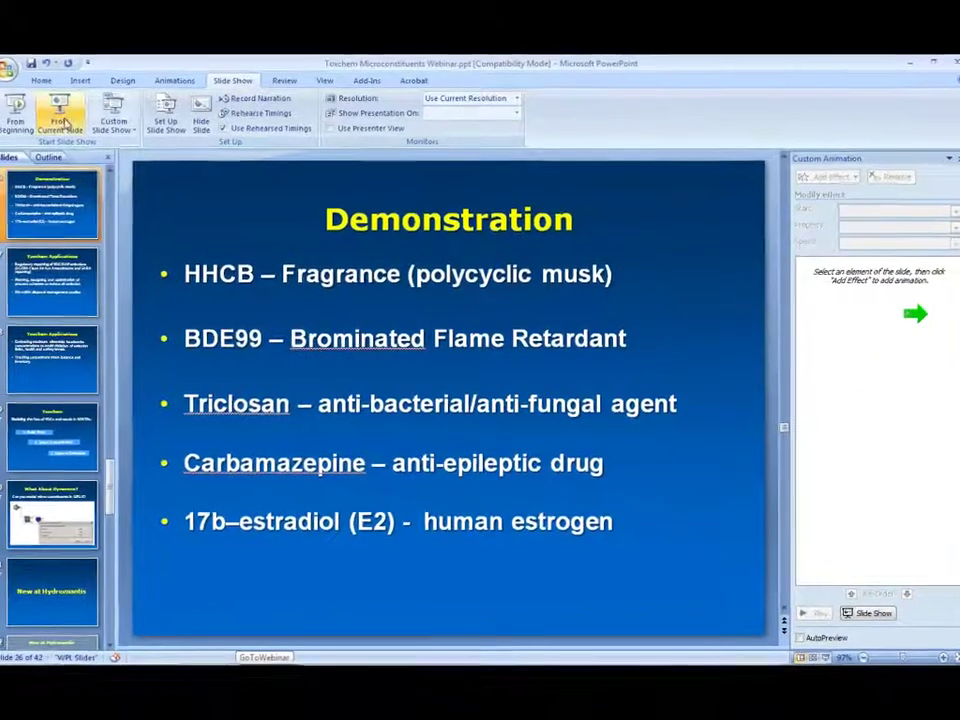
pyautogui.click(68, 120)
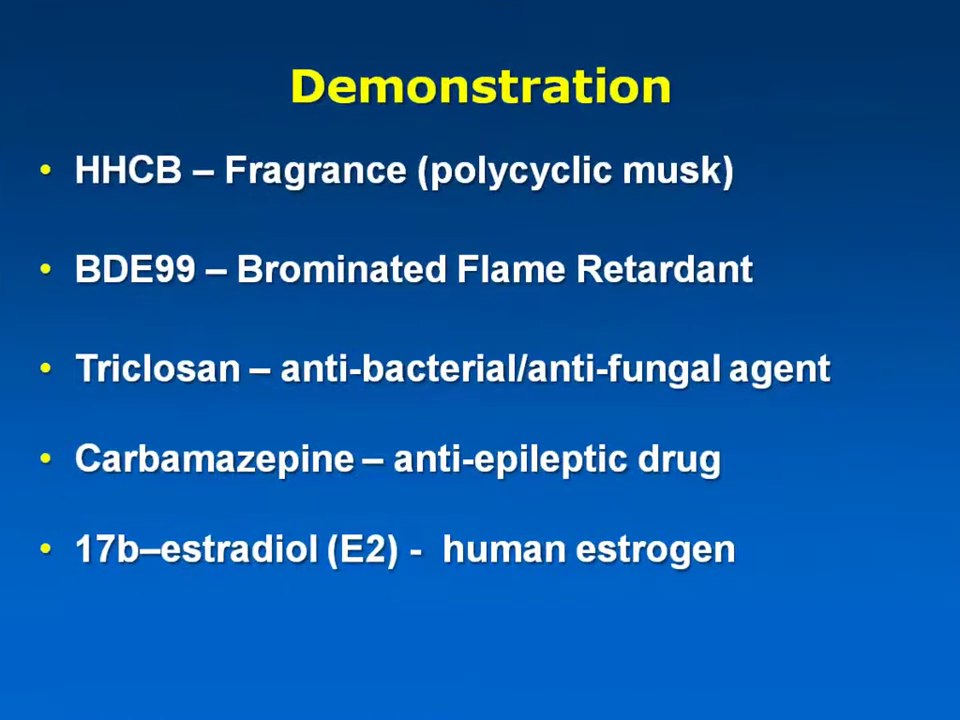
pyautogui.press('Right')
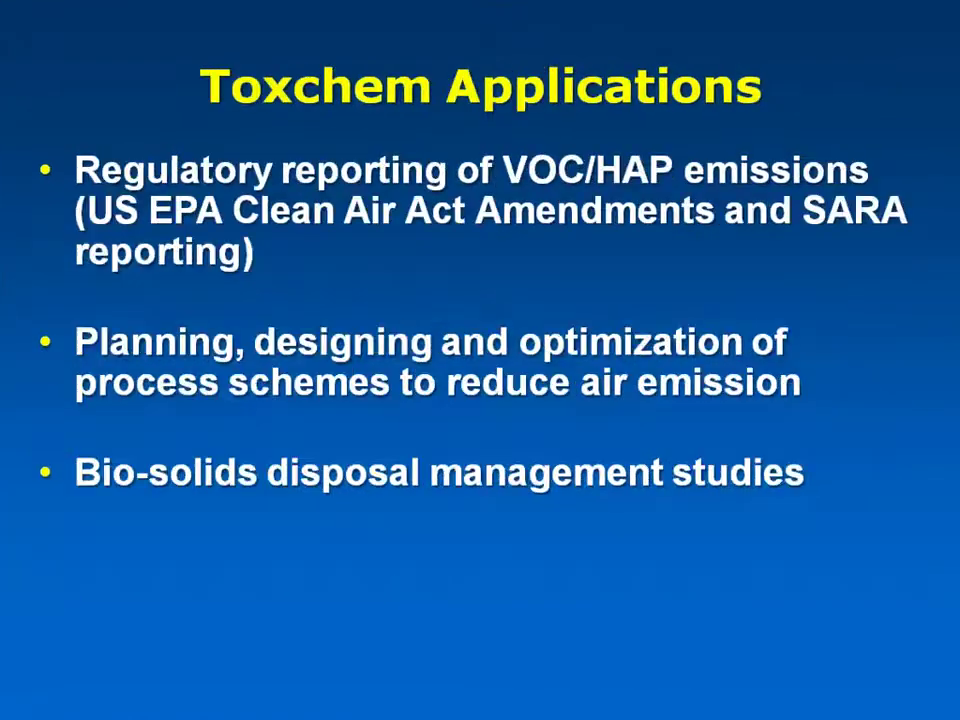